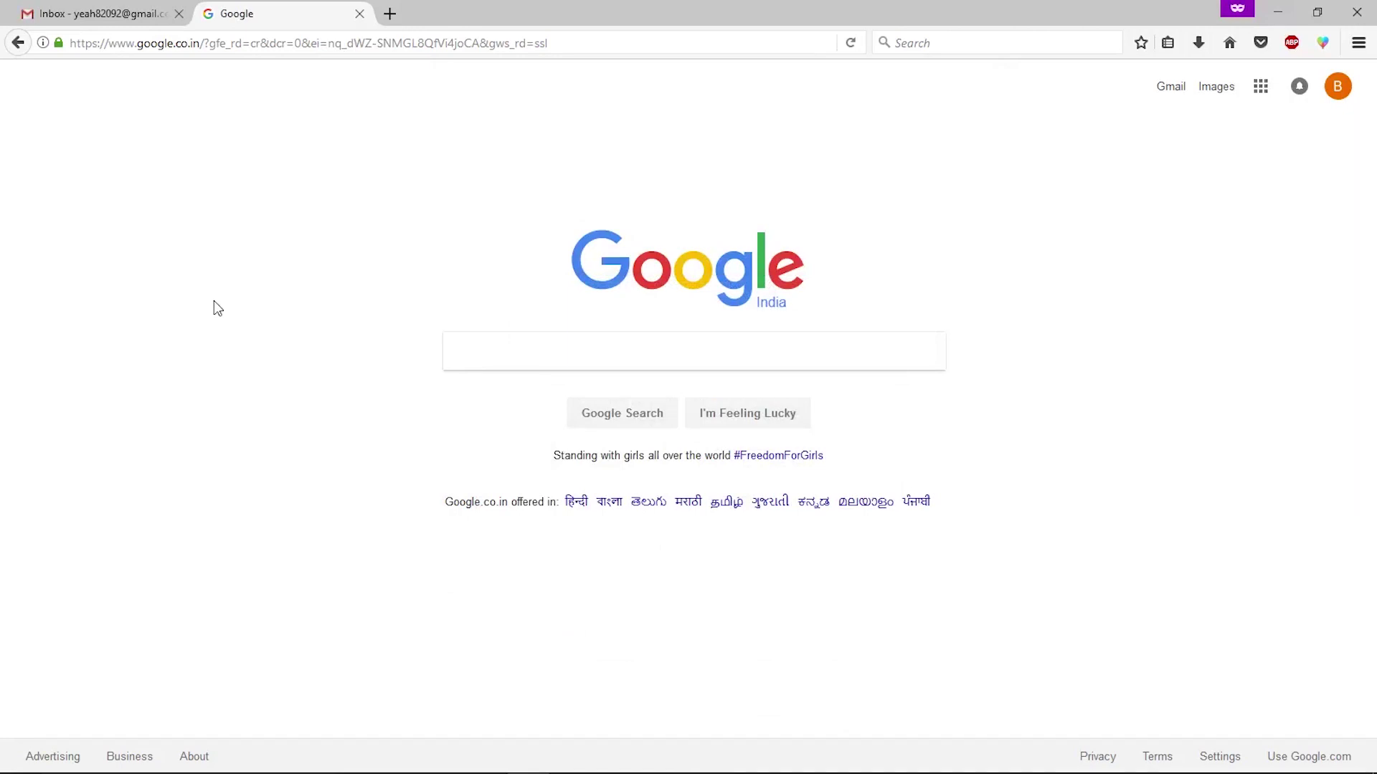
- Search Google for 'ultimate free host' and open the Ultimatefreehost result in a new tab
left_click(93, 13)
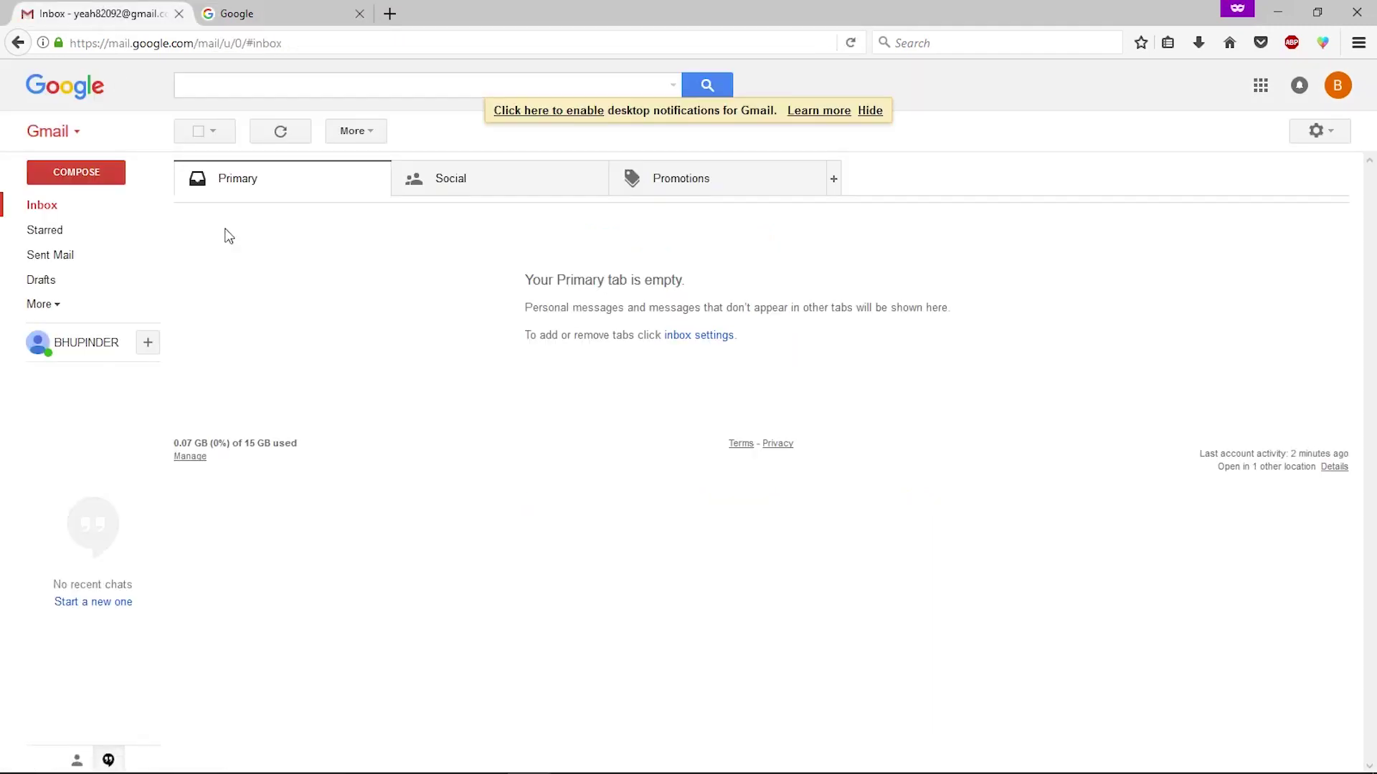
left_click(236, 13)
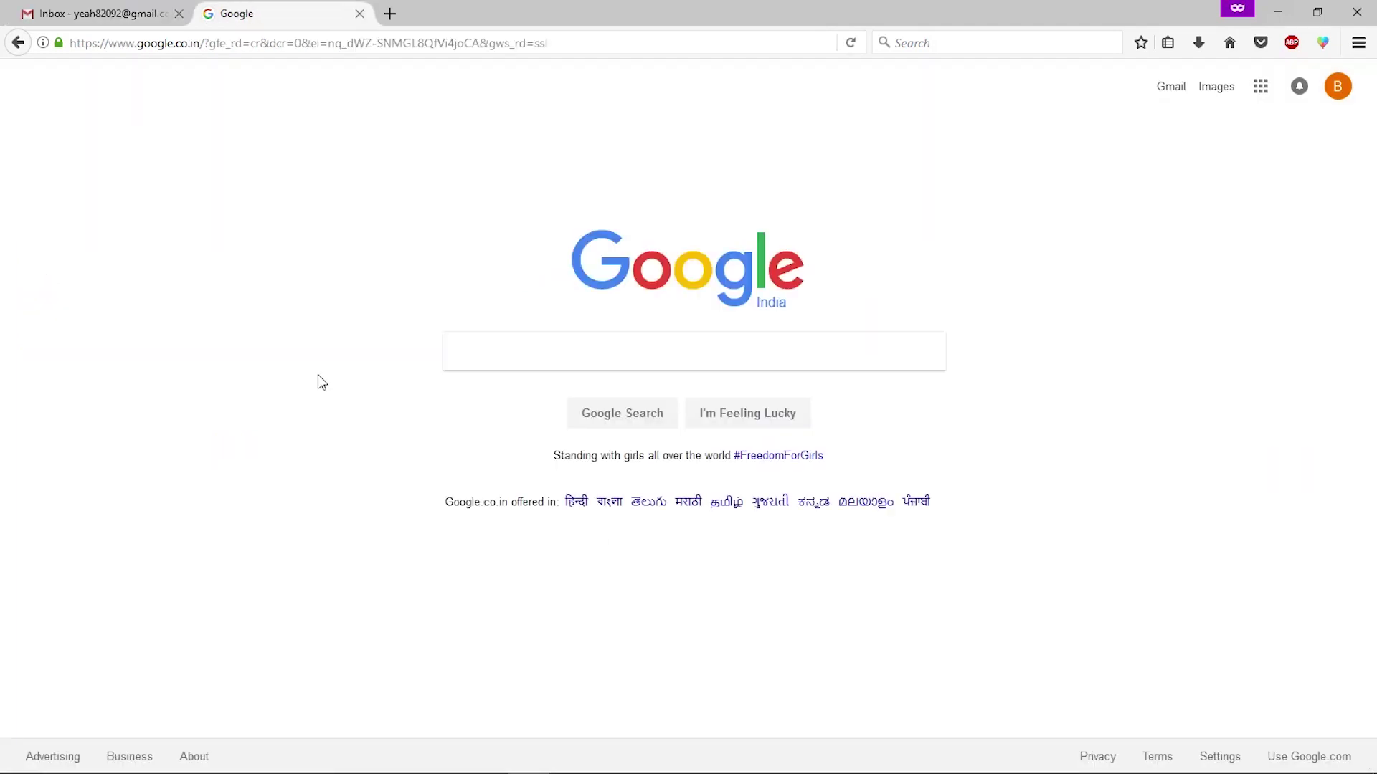
left_click(494, 347)
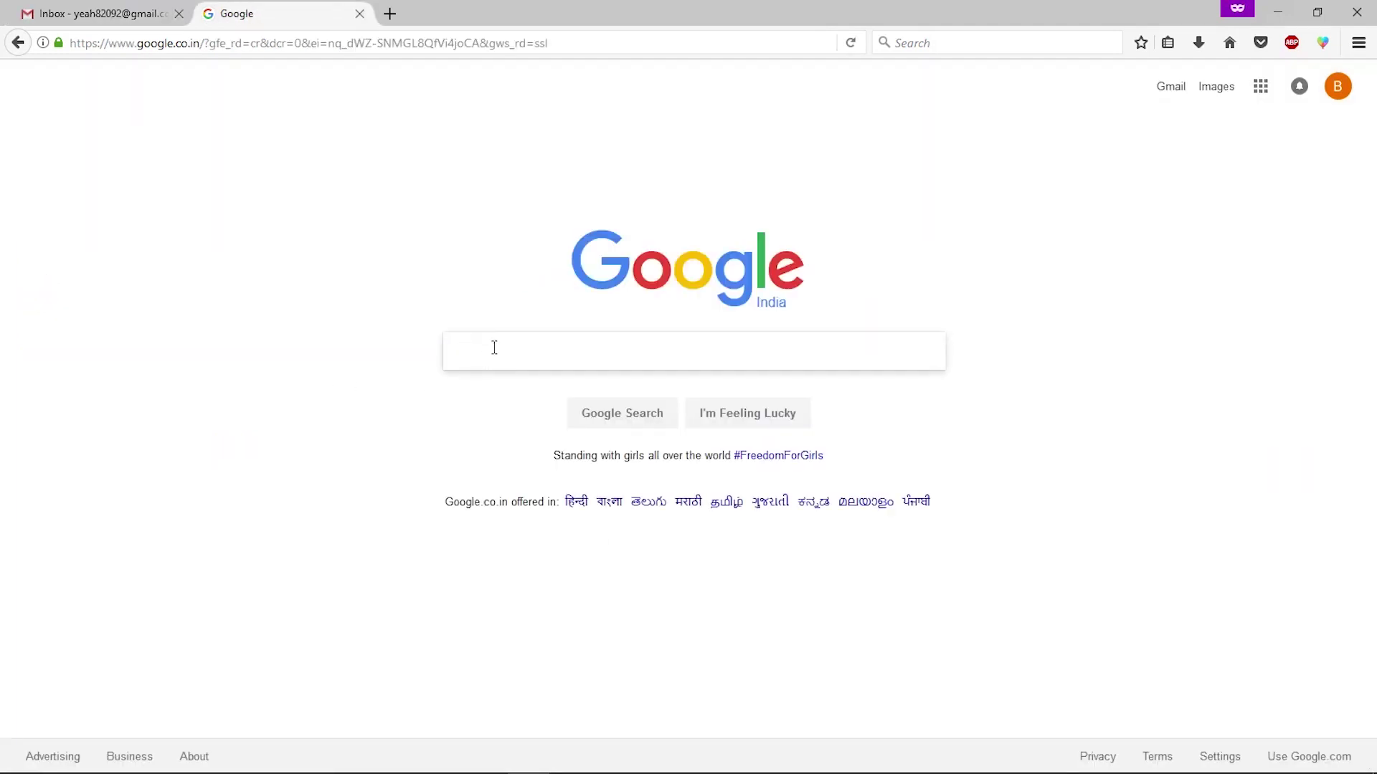
type("ulti")
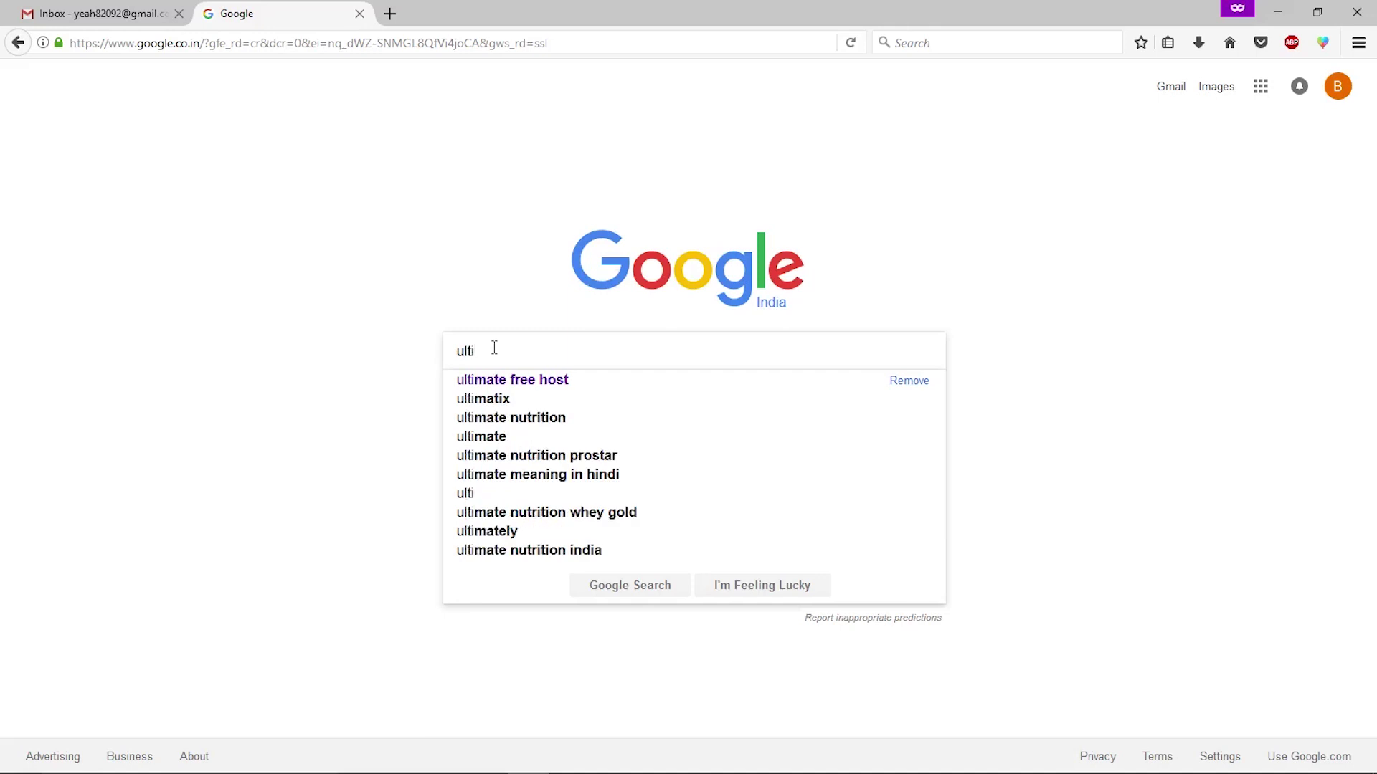
key("Down")
key("Return")
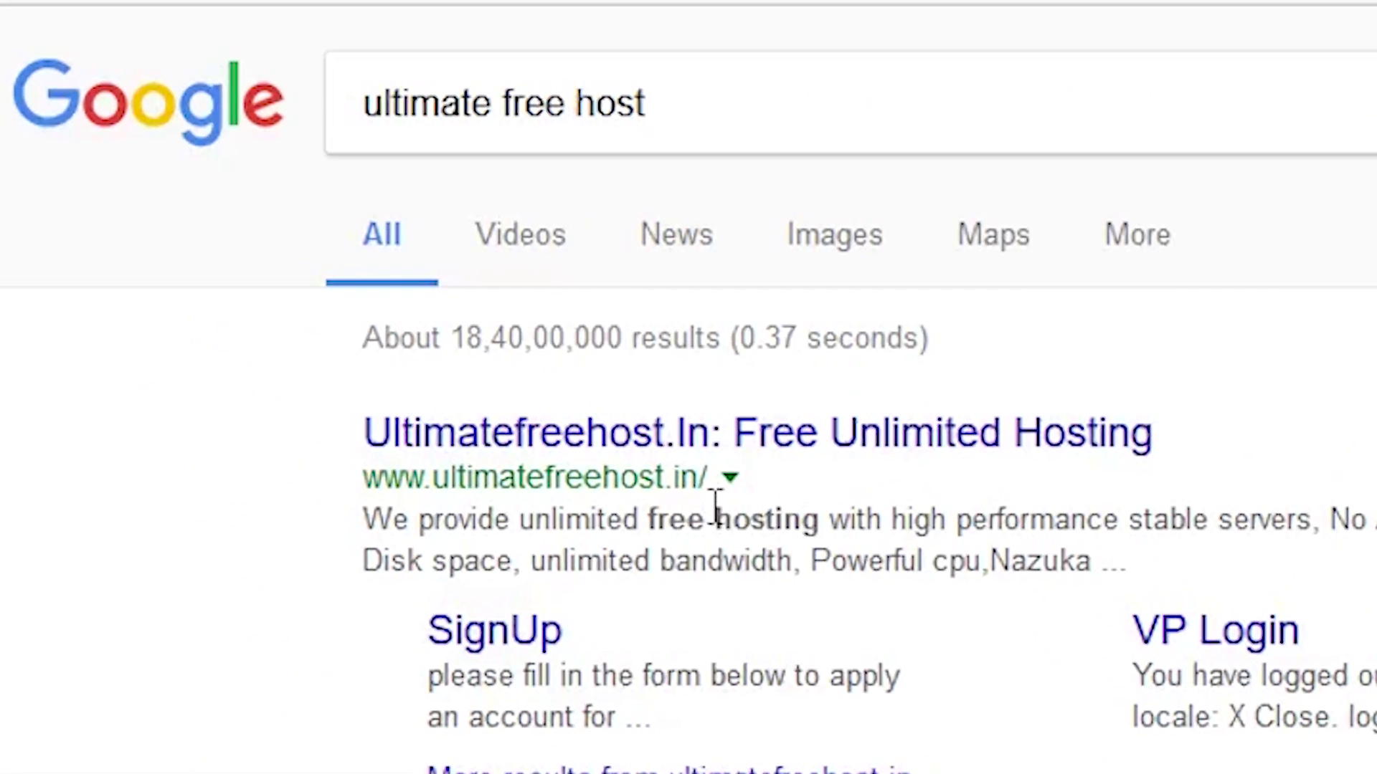
right_click(343, 259)
key("Escape")
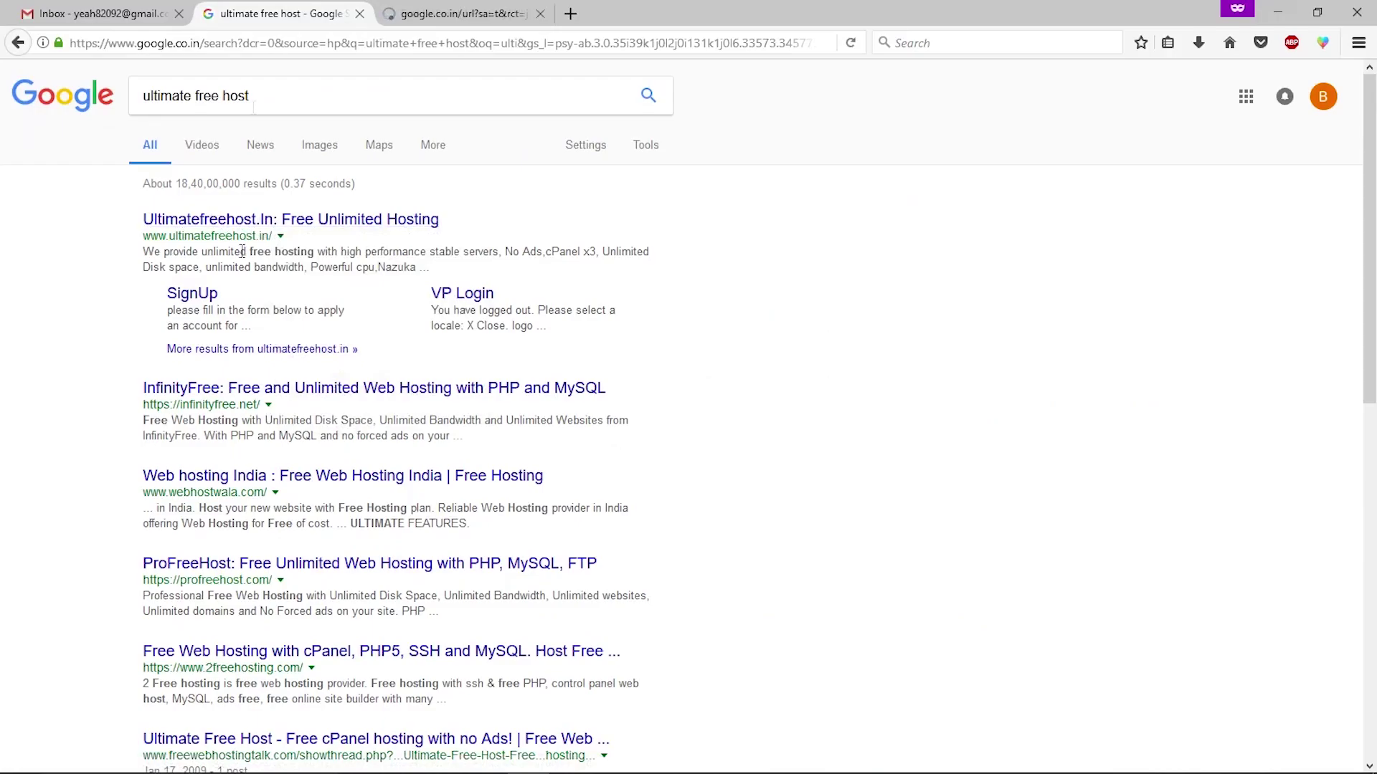
- Replace the search query with 'freenom' and run the search
left_click(364, 97)
key("ctrl+a")
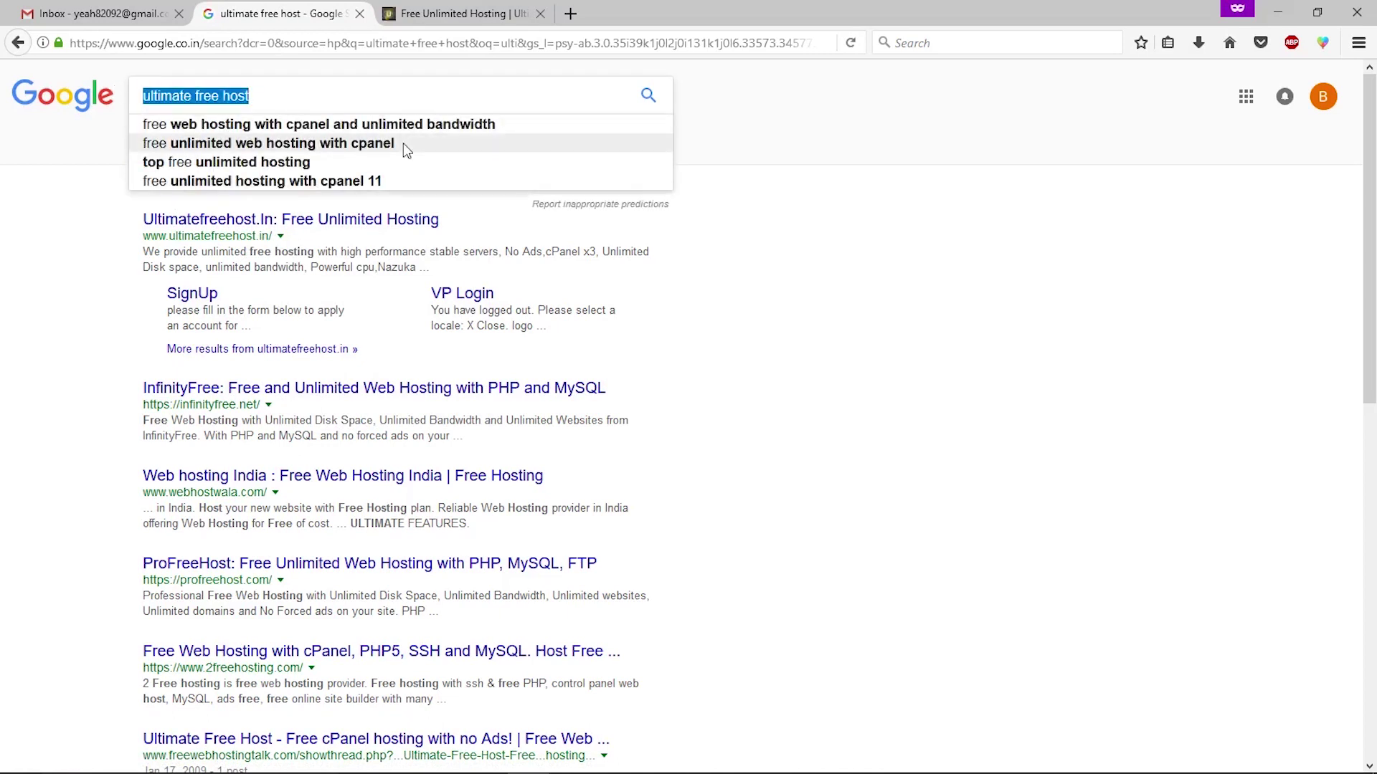
type("freenom")
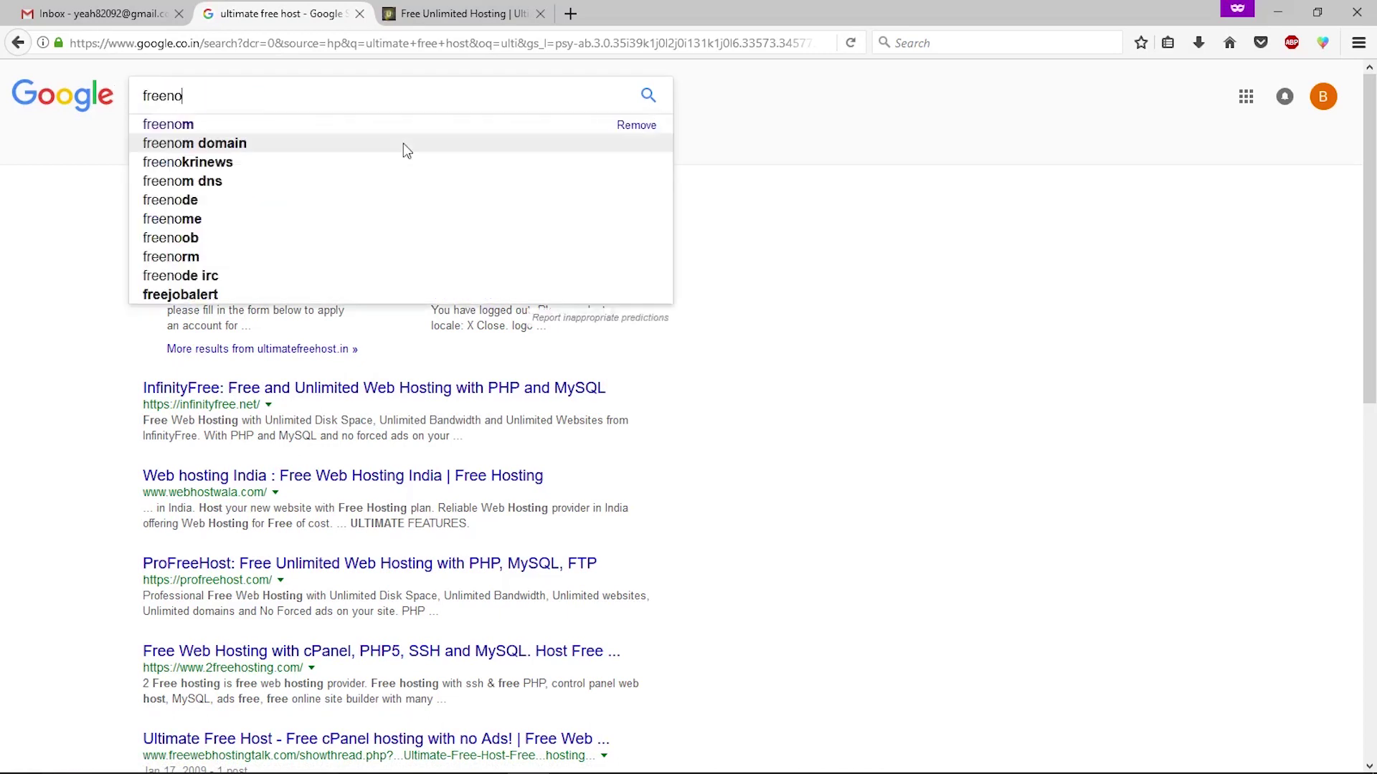
key("Return")
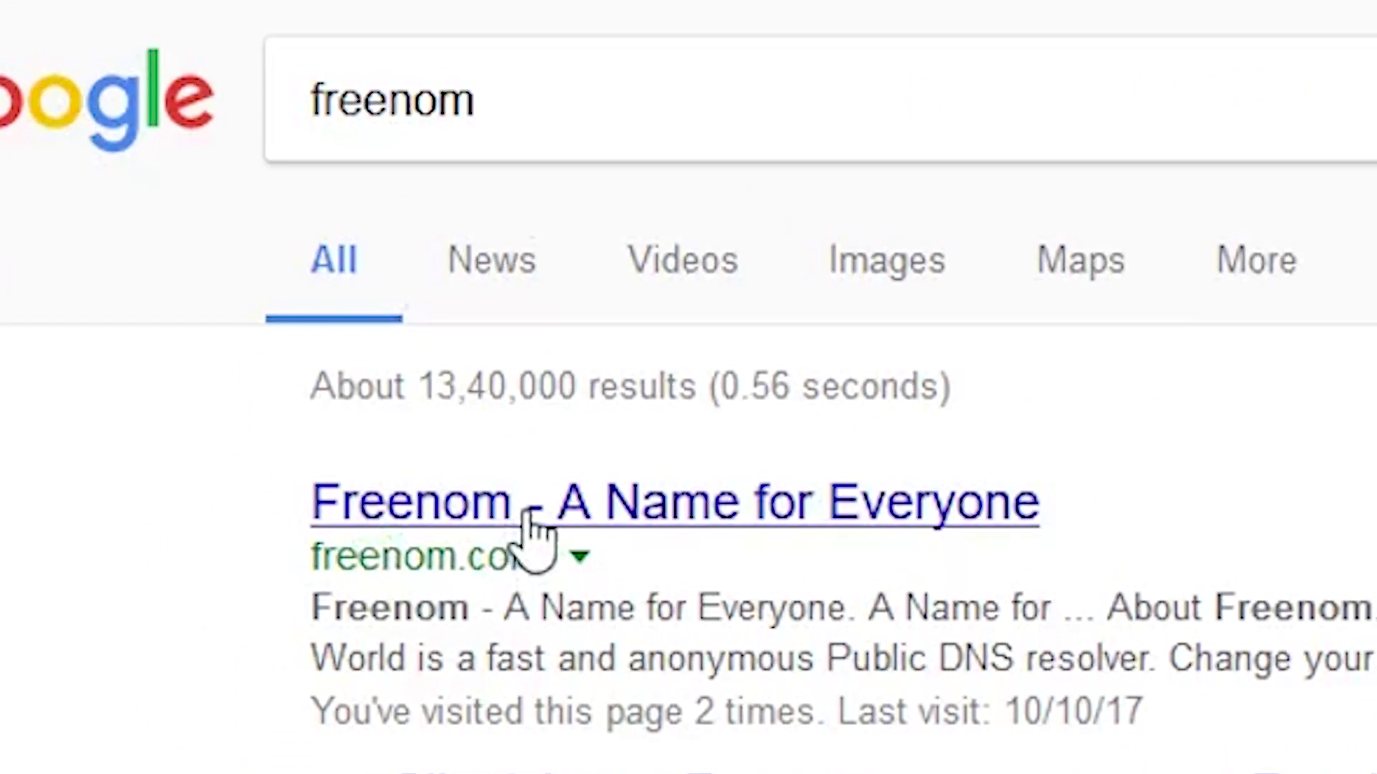
- Open the 'Freenom - A Name for Everyone' result, glance at the Gmail and Ultimatefreehost tabs, and return to Freenom
left_click(420, 406)
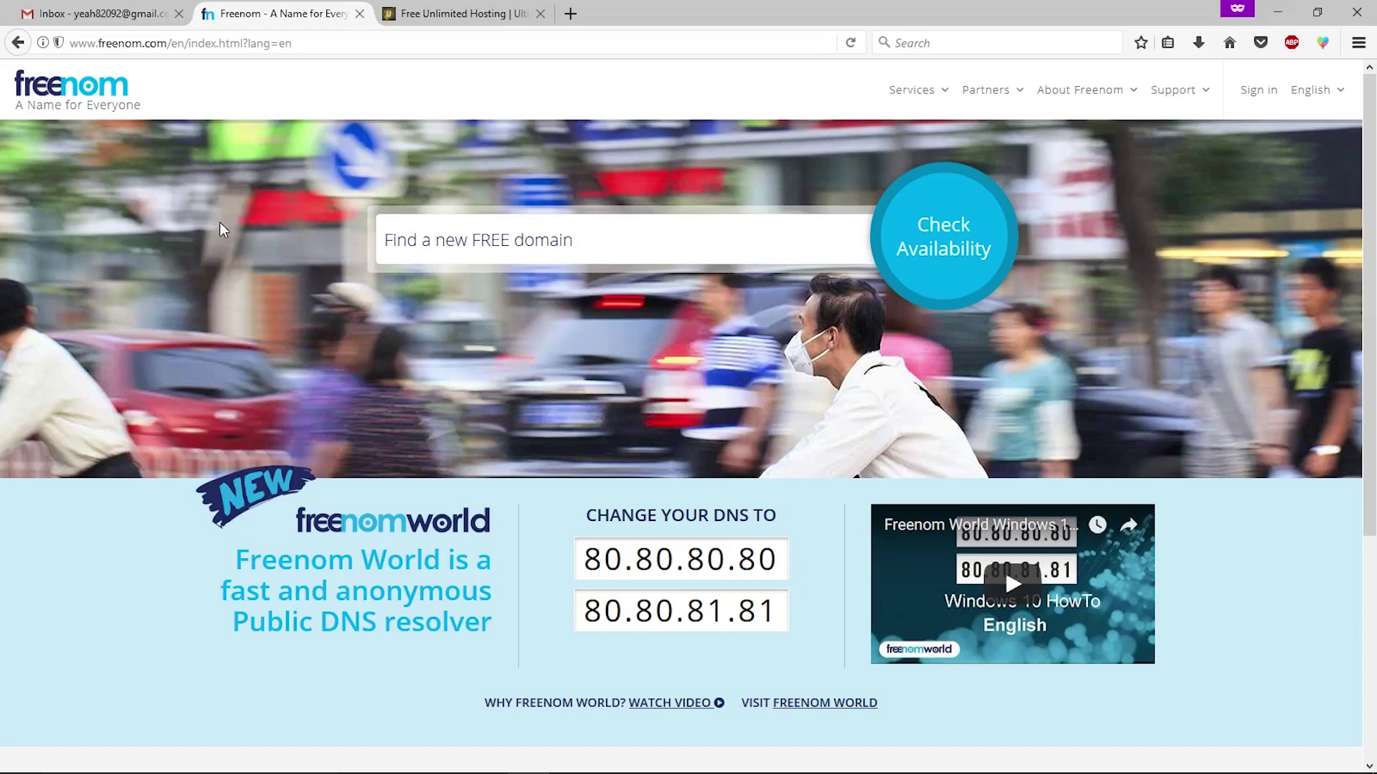
left_click(97, 13)
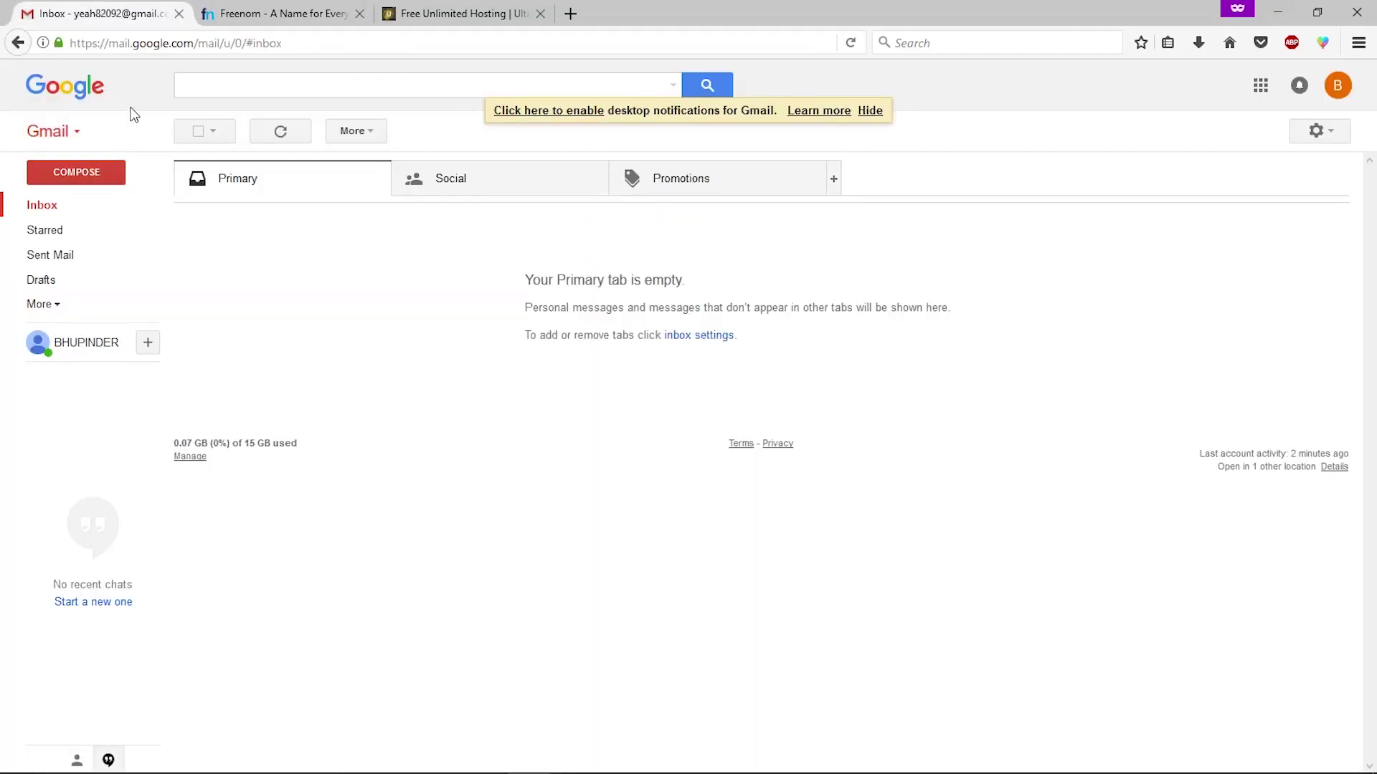
left_click(294, 11)
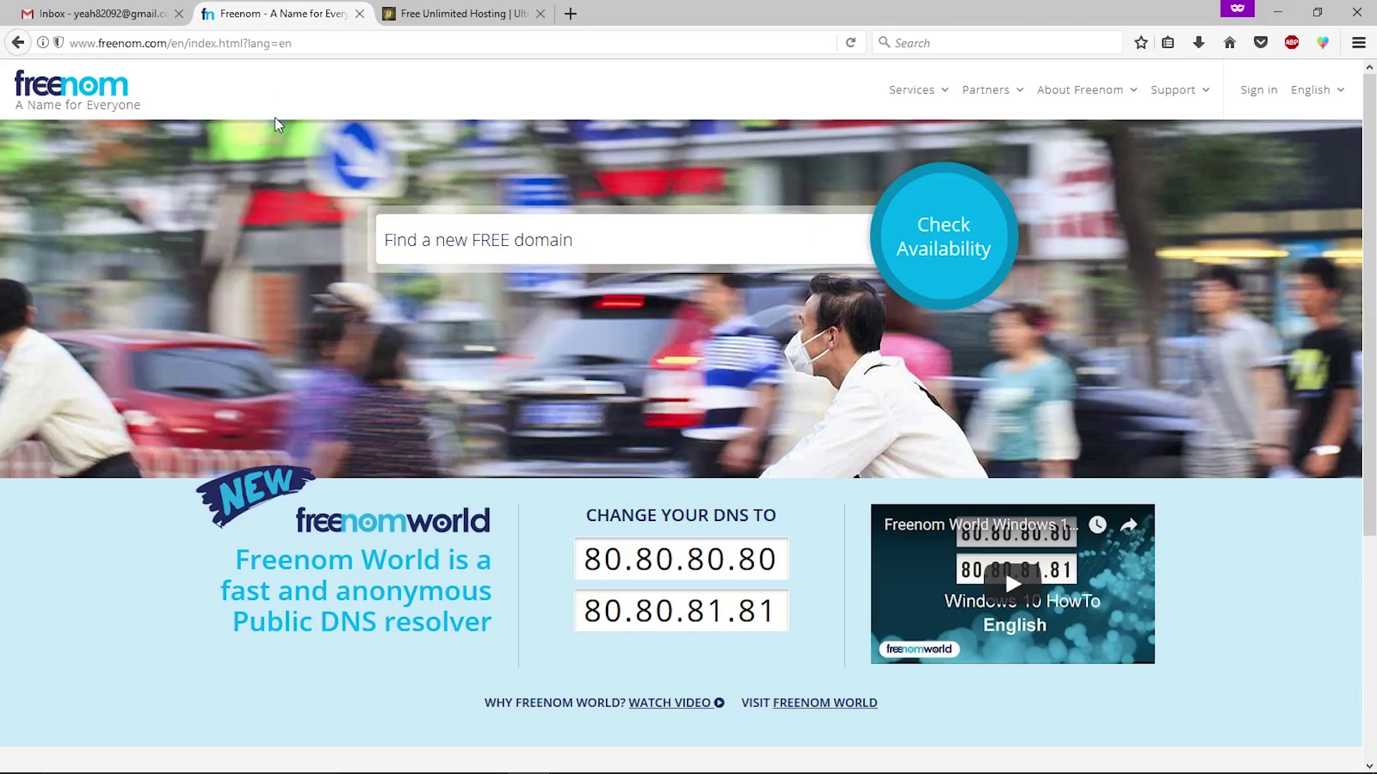
left_click(434, 13)
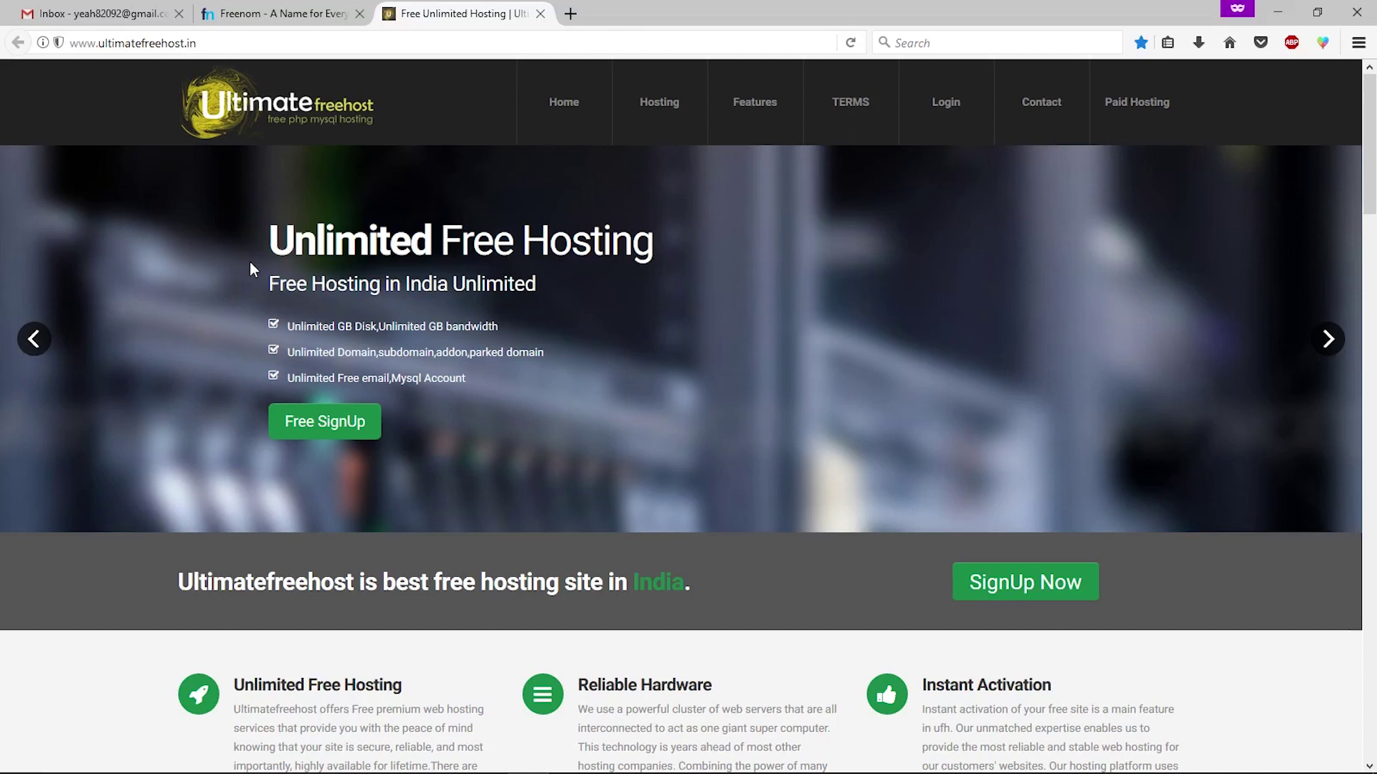
left_click(323, 13)
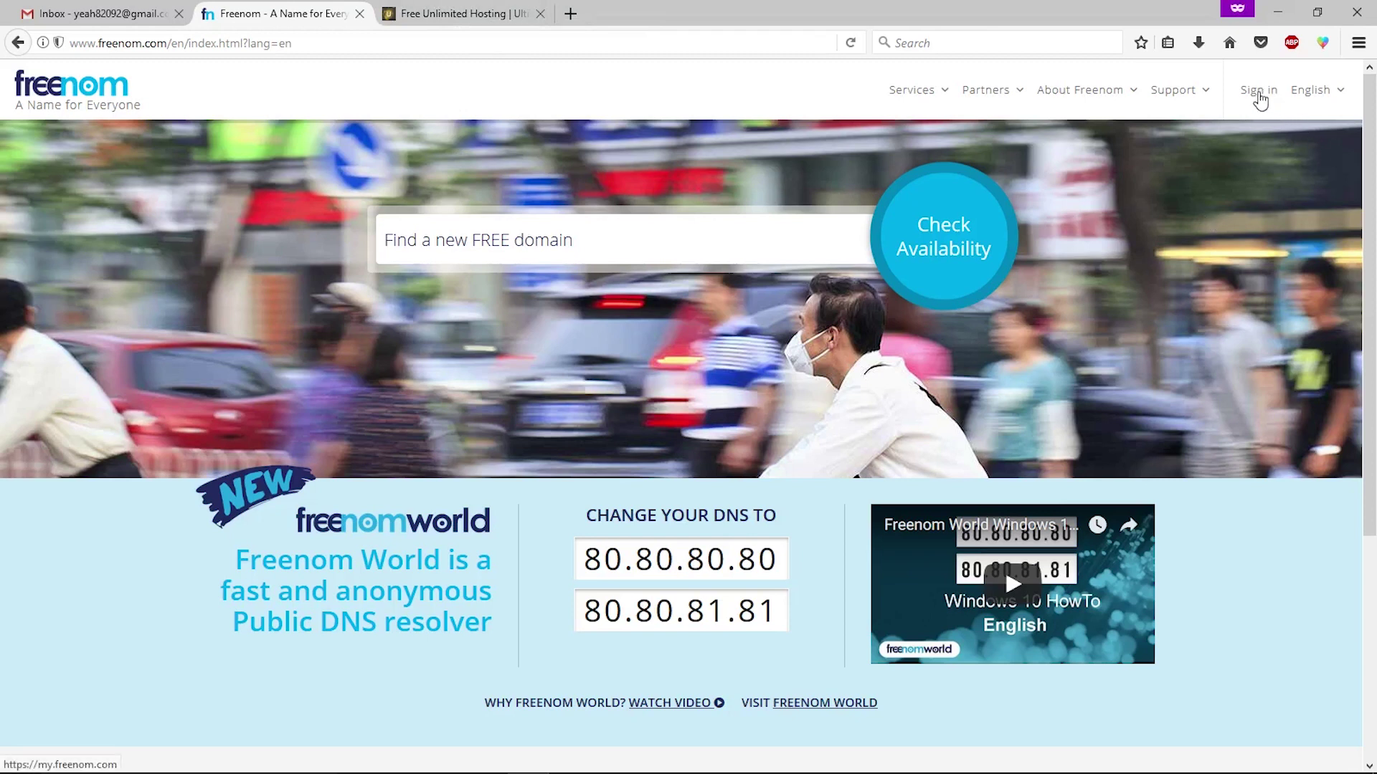
- Sign in to Freenom with Google and go to Services > Register a New Domain
left_click(1253, 102)
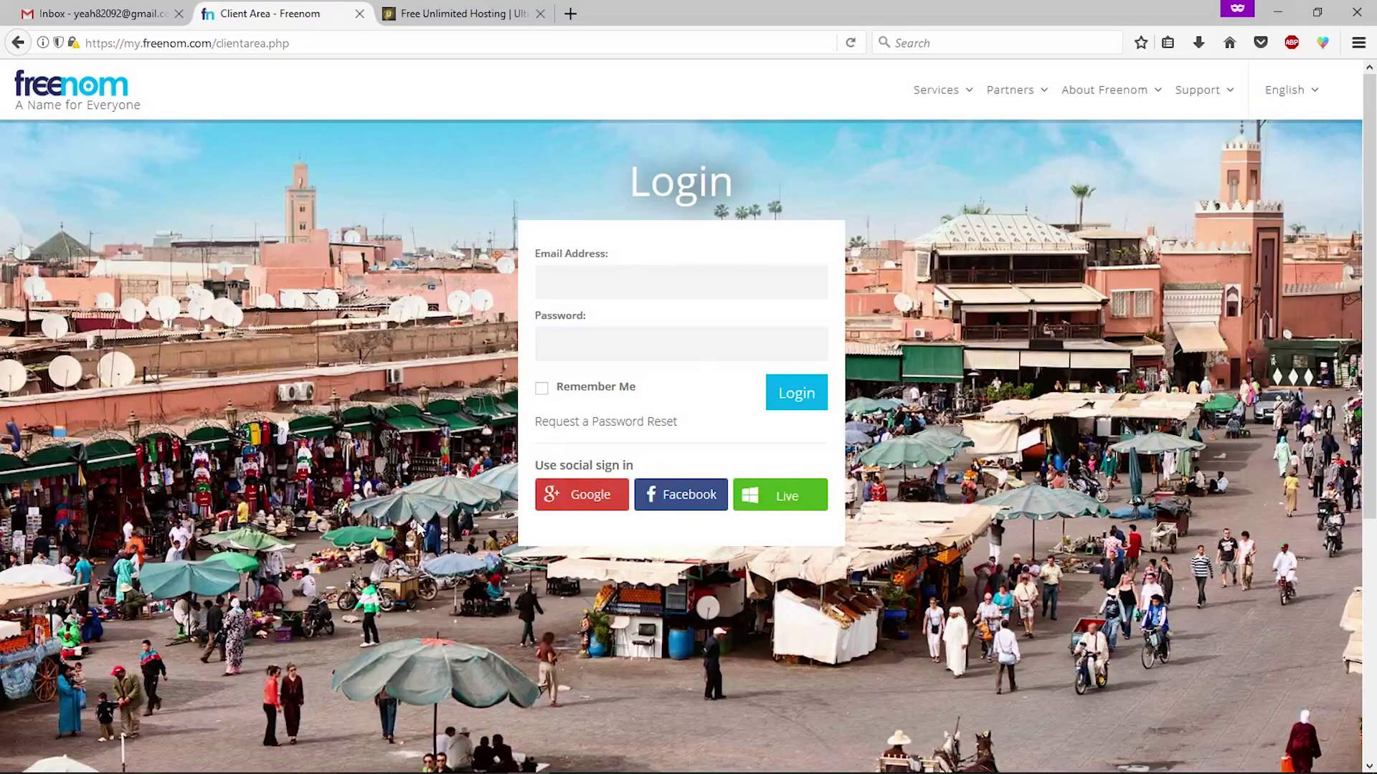
left_click(572, 502)
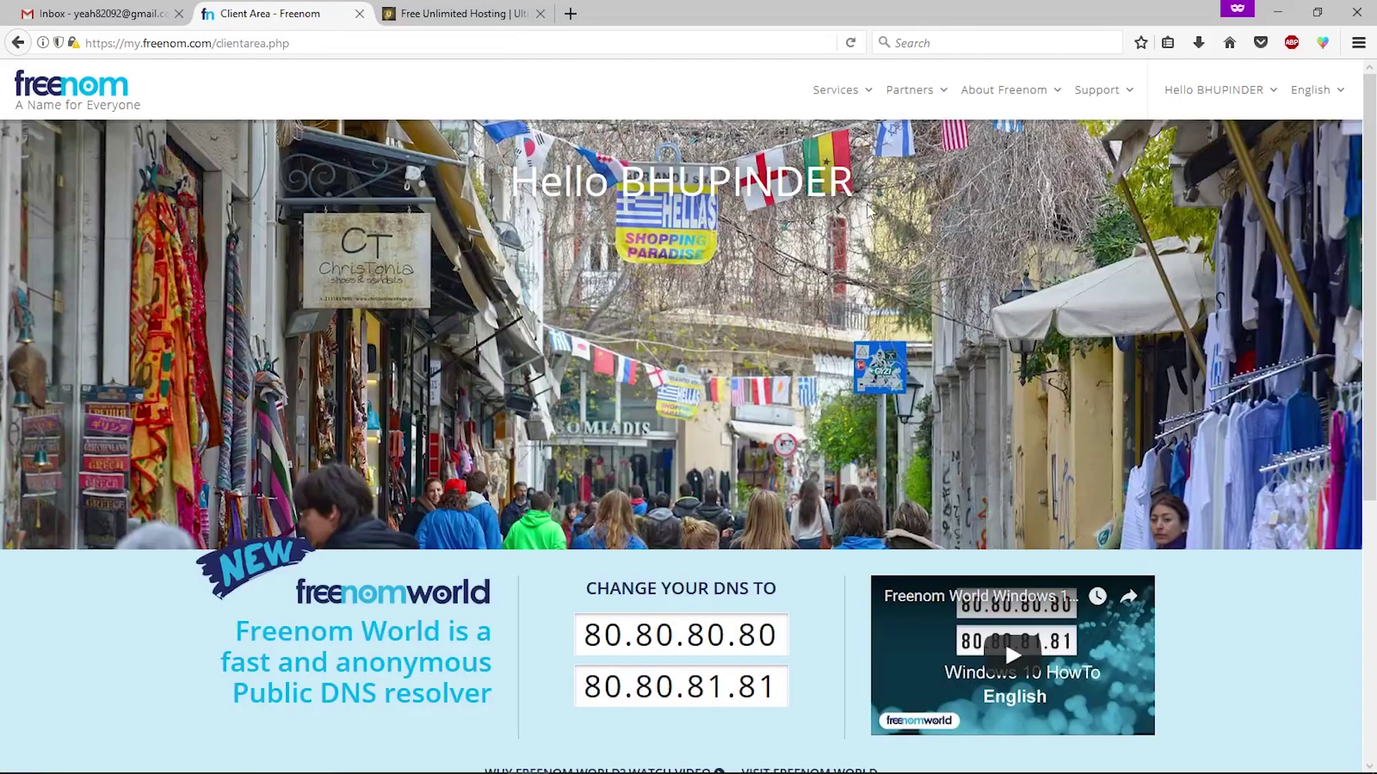
left_click(871, 94)
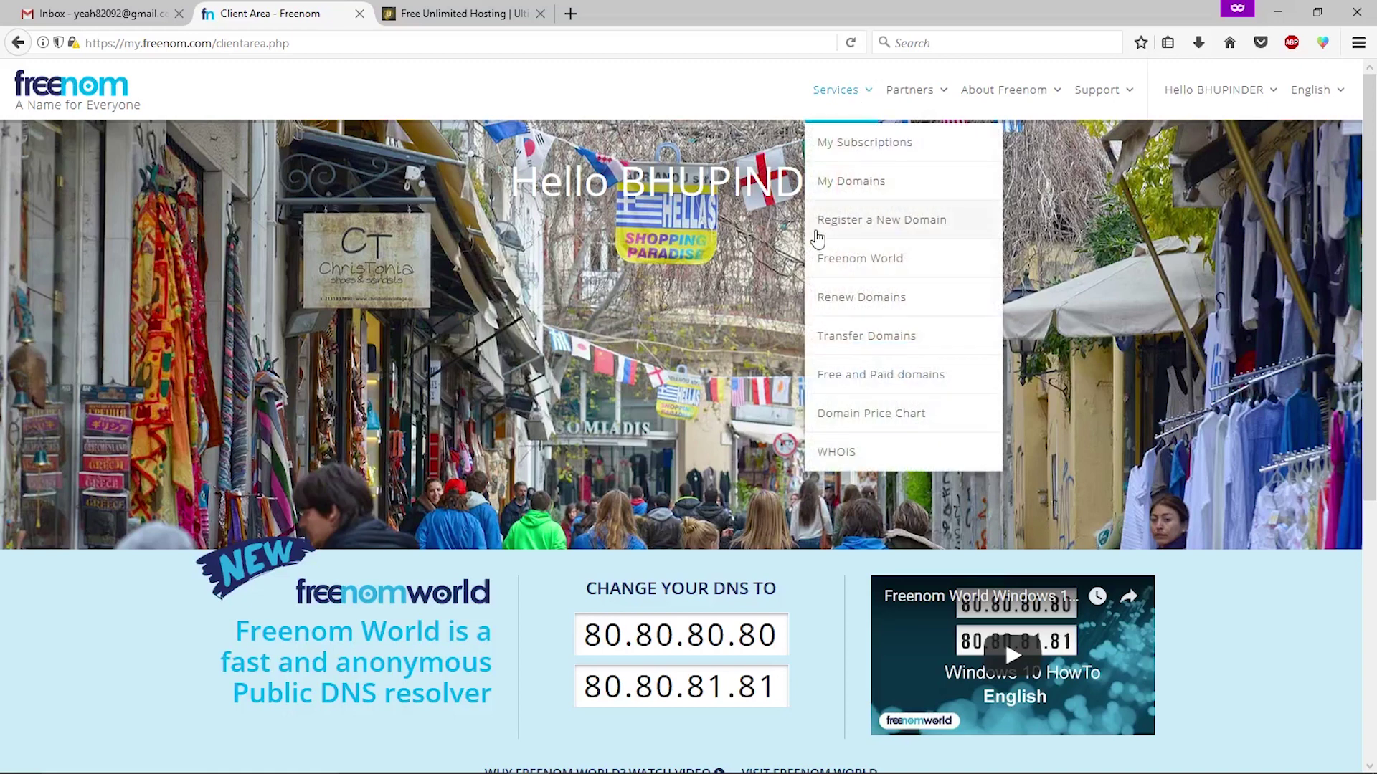
left_click(931, 224)
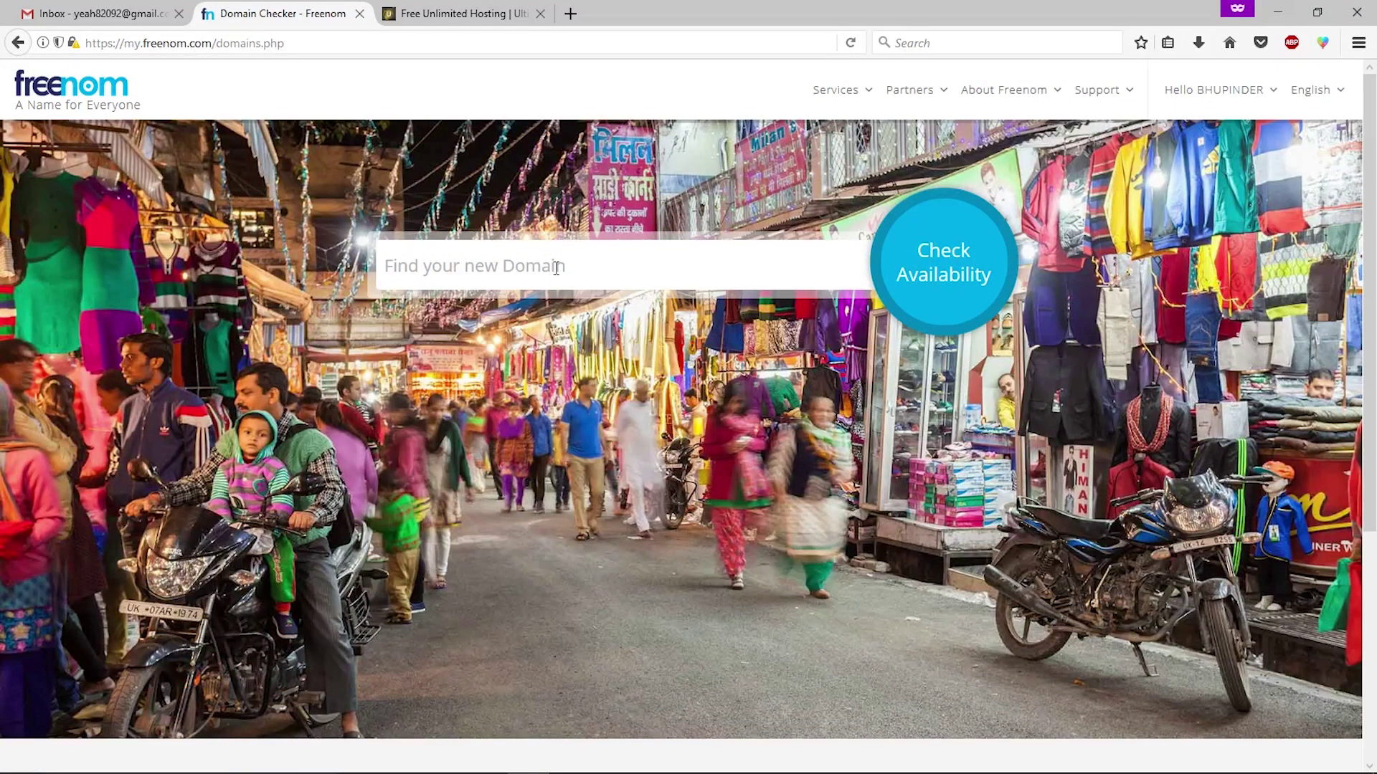
- Check availability of 'yourdomainguys', take the free yourdomainguys.ml, and proceed to checkout
type("yourdomainguys")
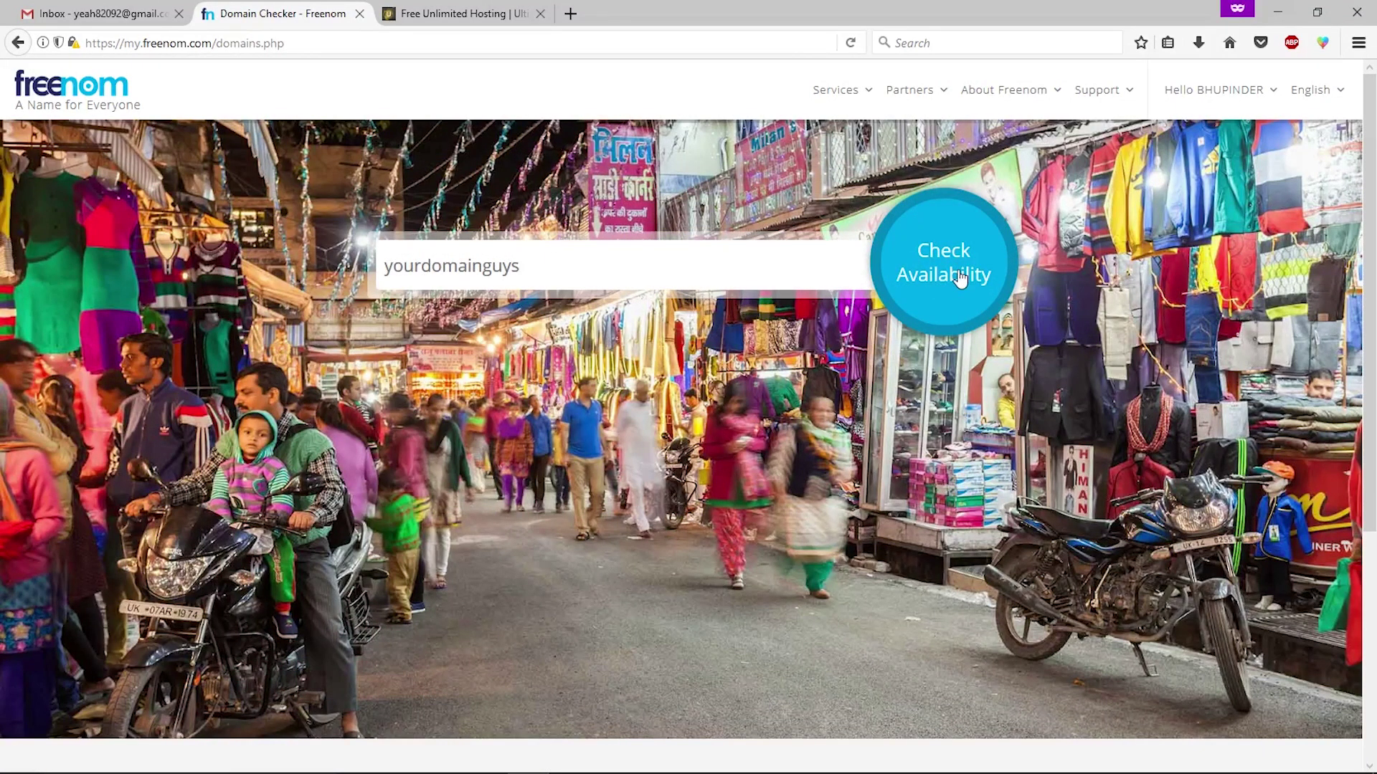
left_click(960, 278)
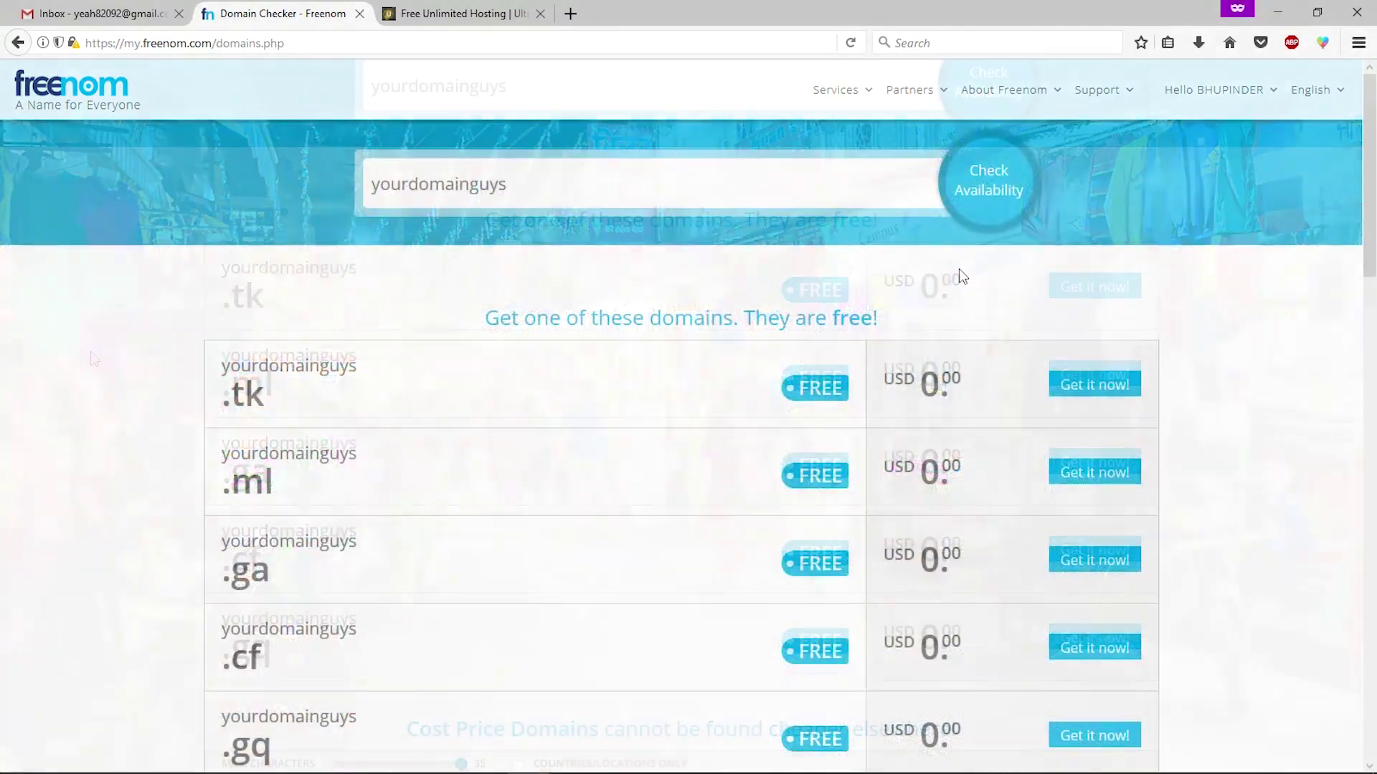
scroll(169, 440, "down", 6)
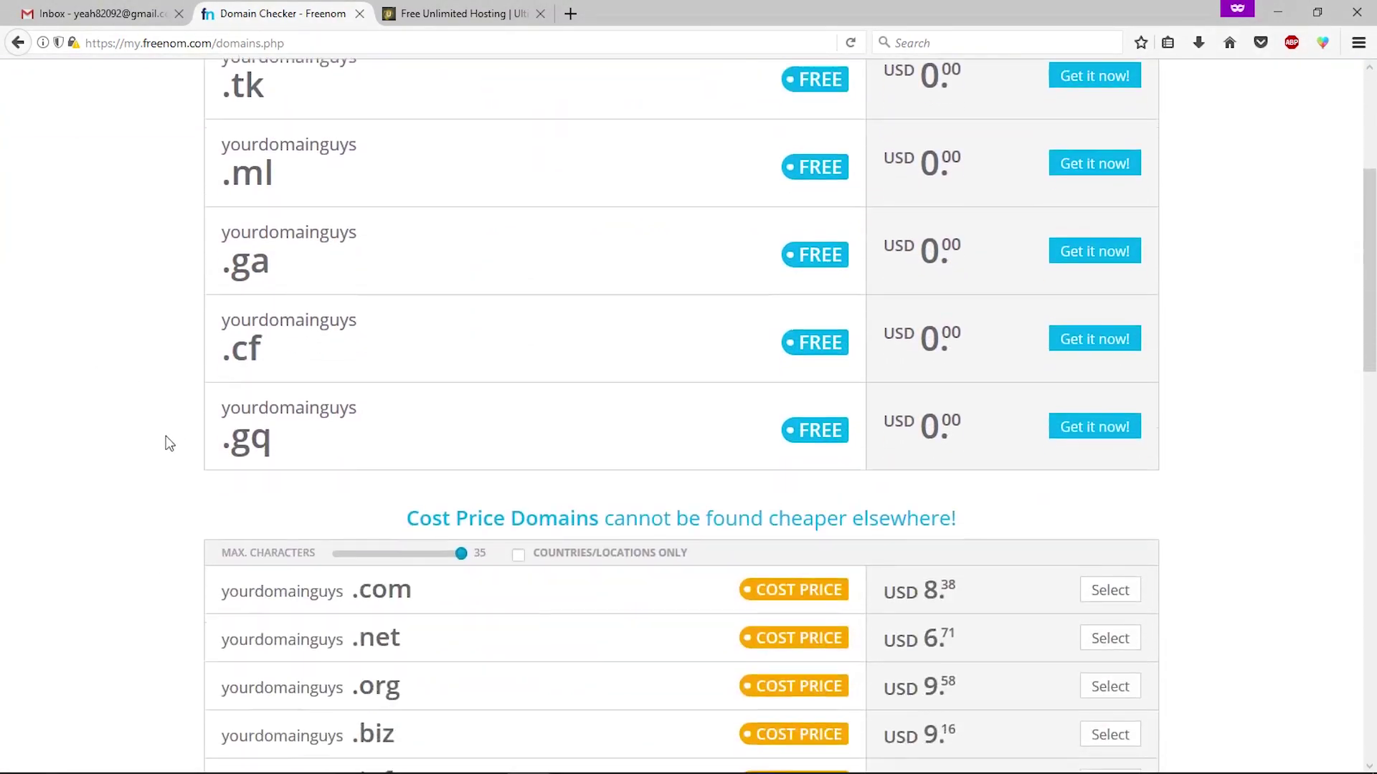
scroll(354, 568, "up", 7)
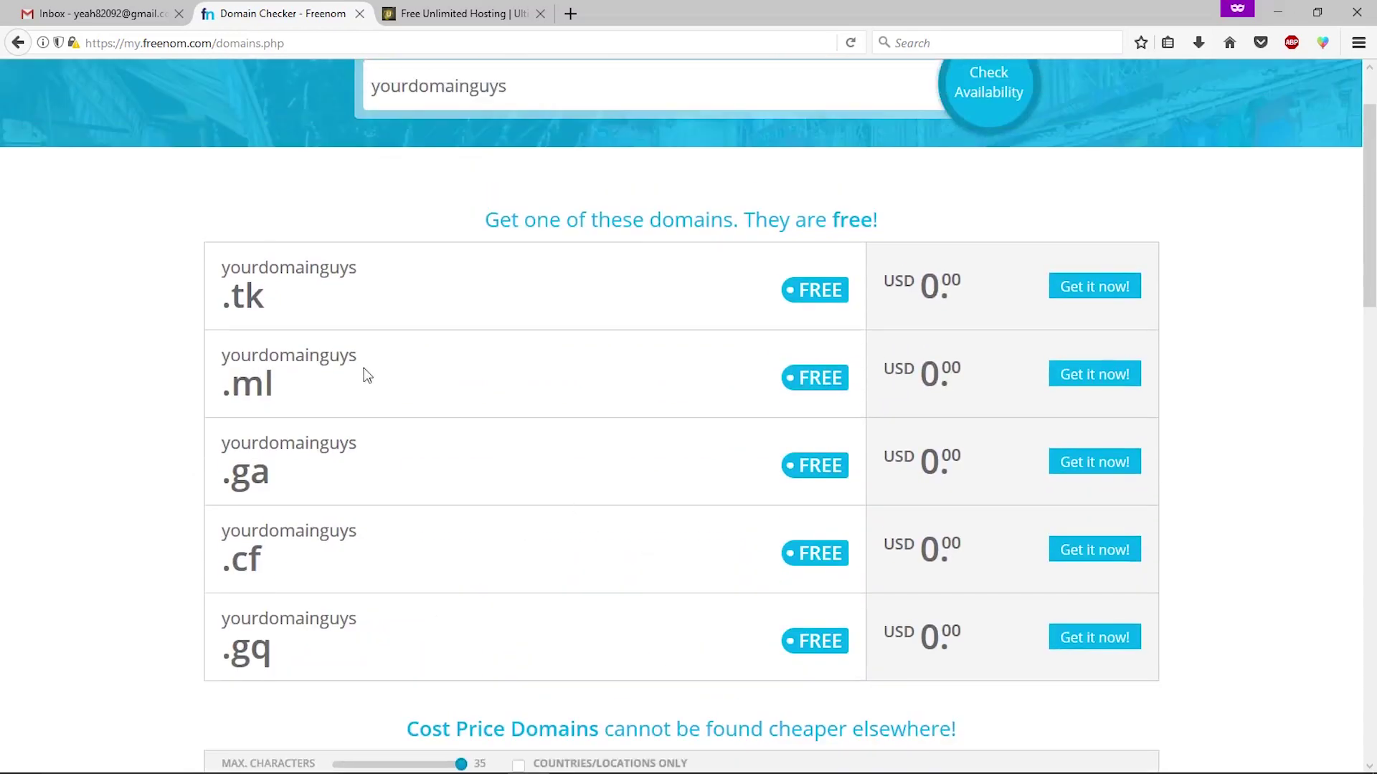
left_click(1083, 380)
left_click(1102, 276)
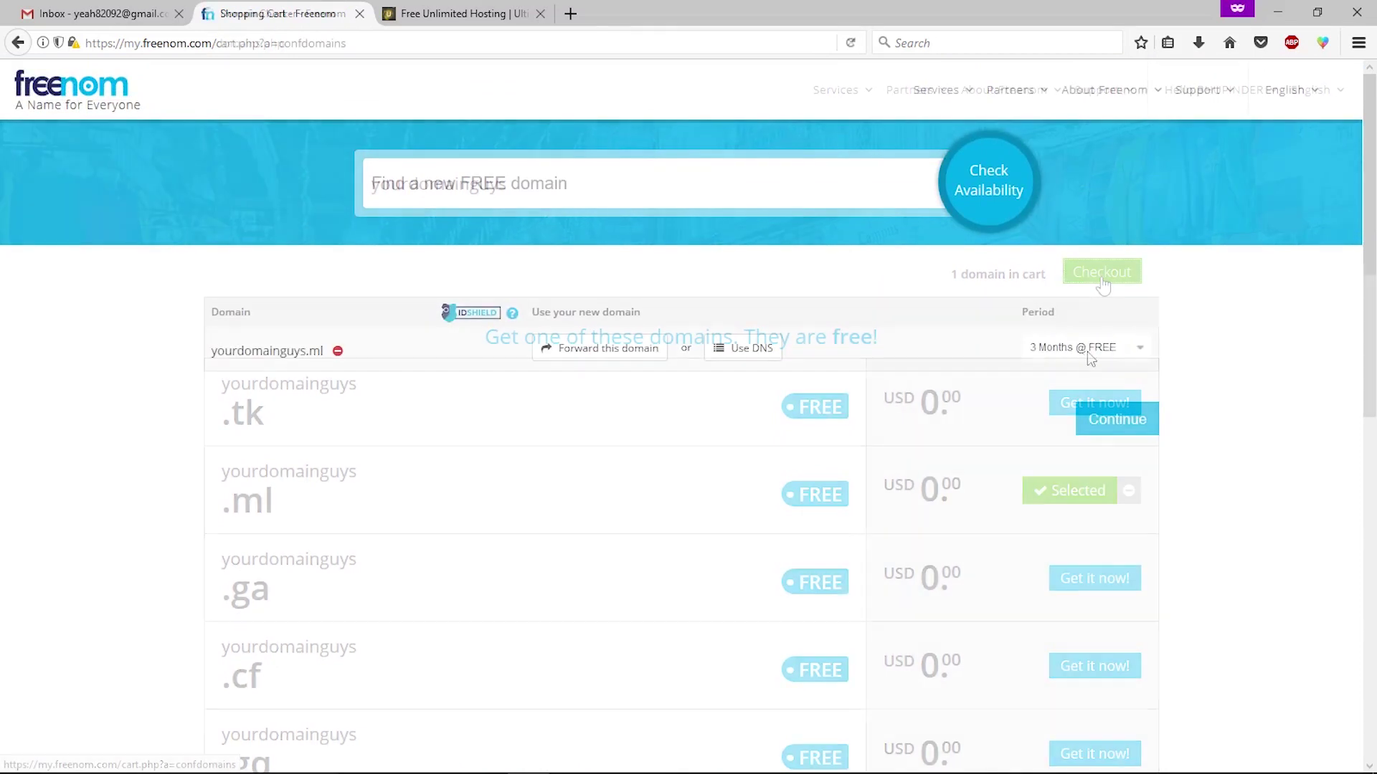
- Set yourdomainguys.ml to 12 Months @ FREE with your own DNS, then switch to the Ultimatefreehost tab
left_click(1129, 347)
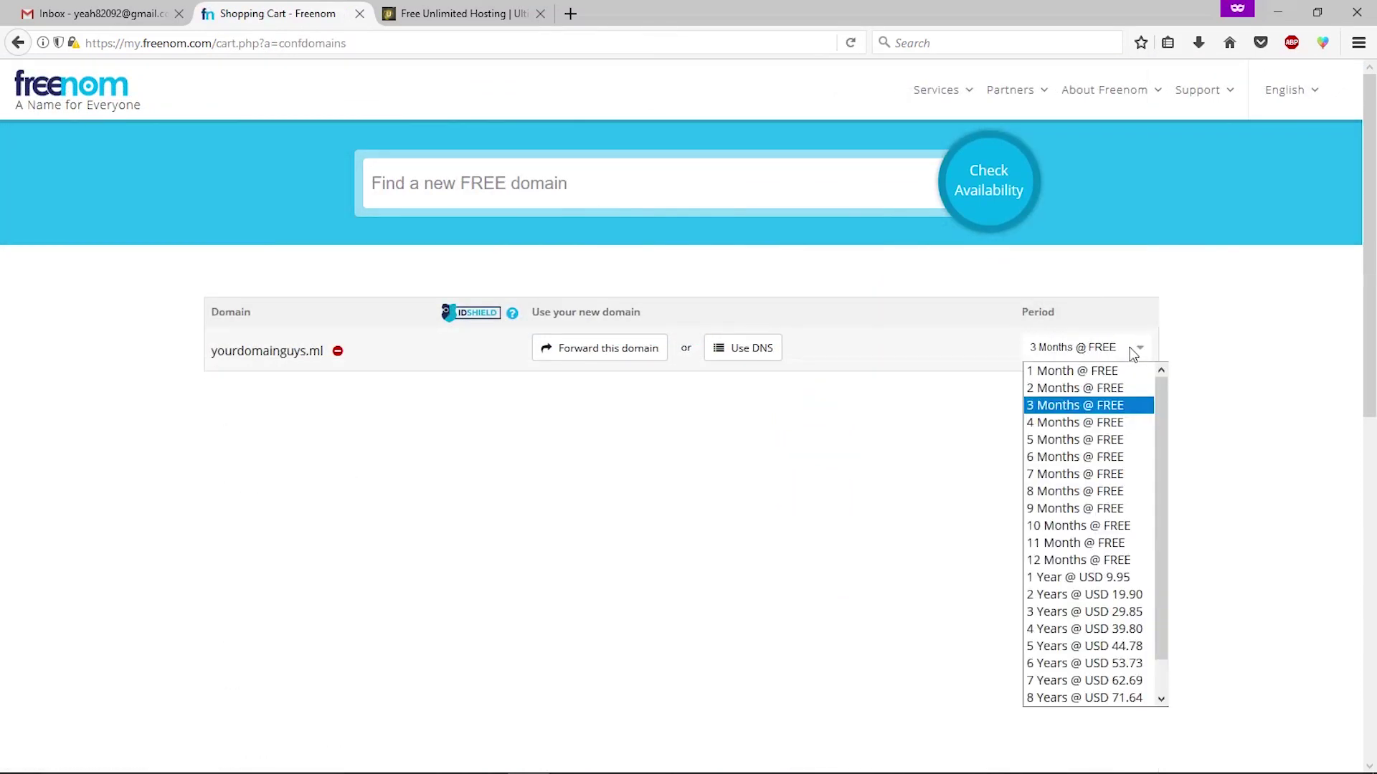
left_click(1059, 563)
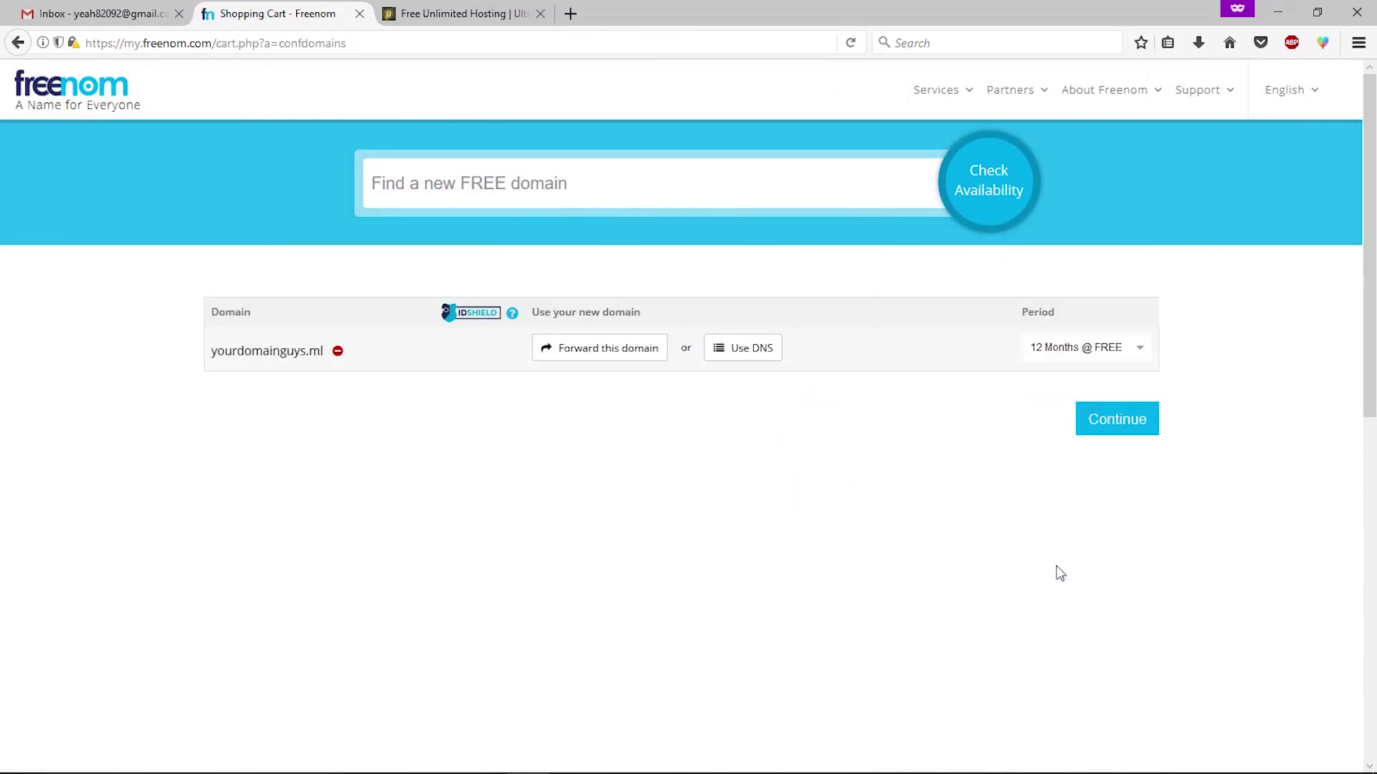
left_click(753, 358)
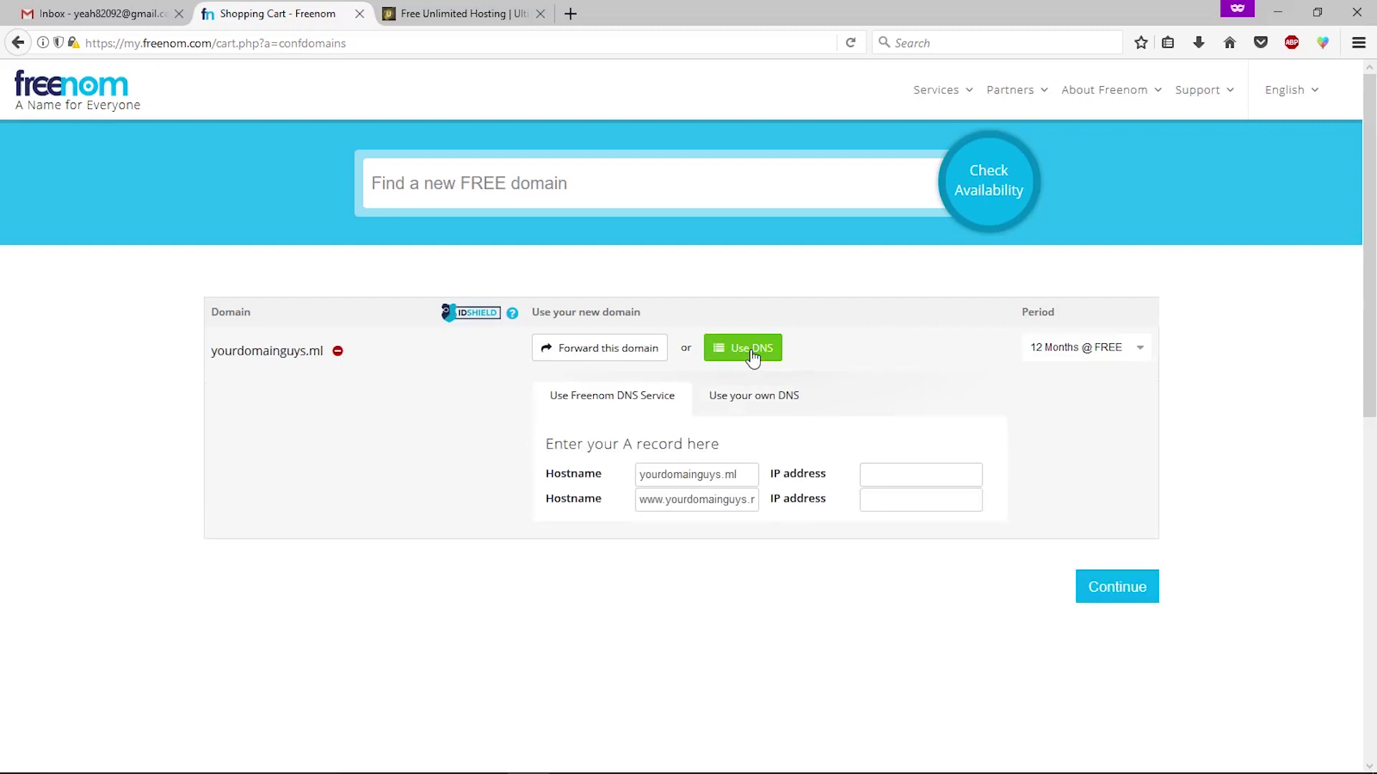
left_click(750, 408)
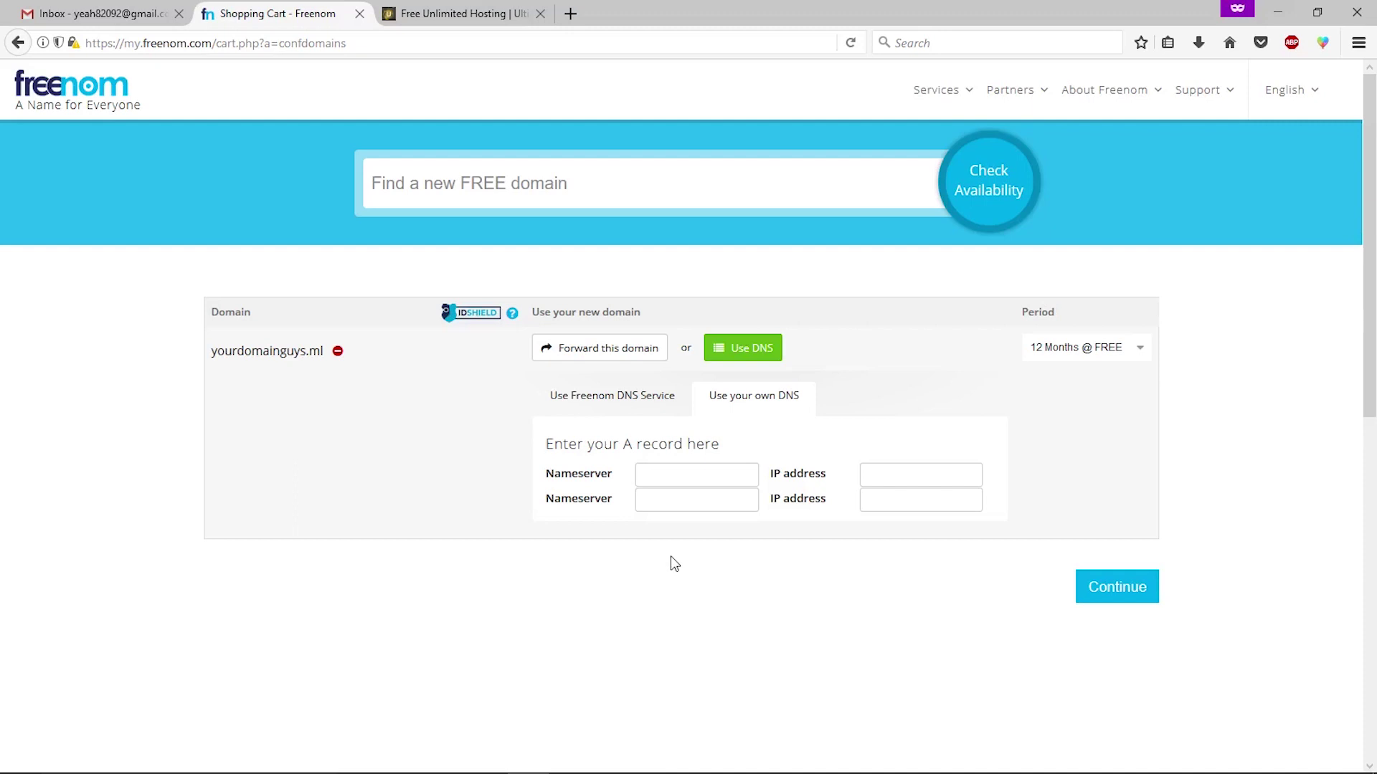
left_click(427, 13)
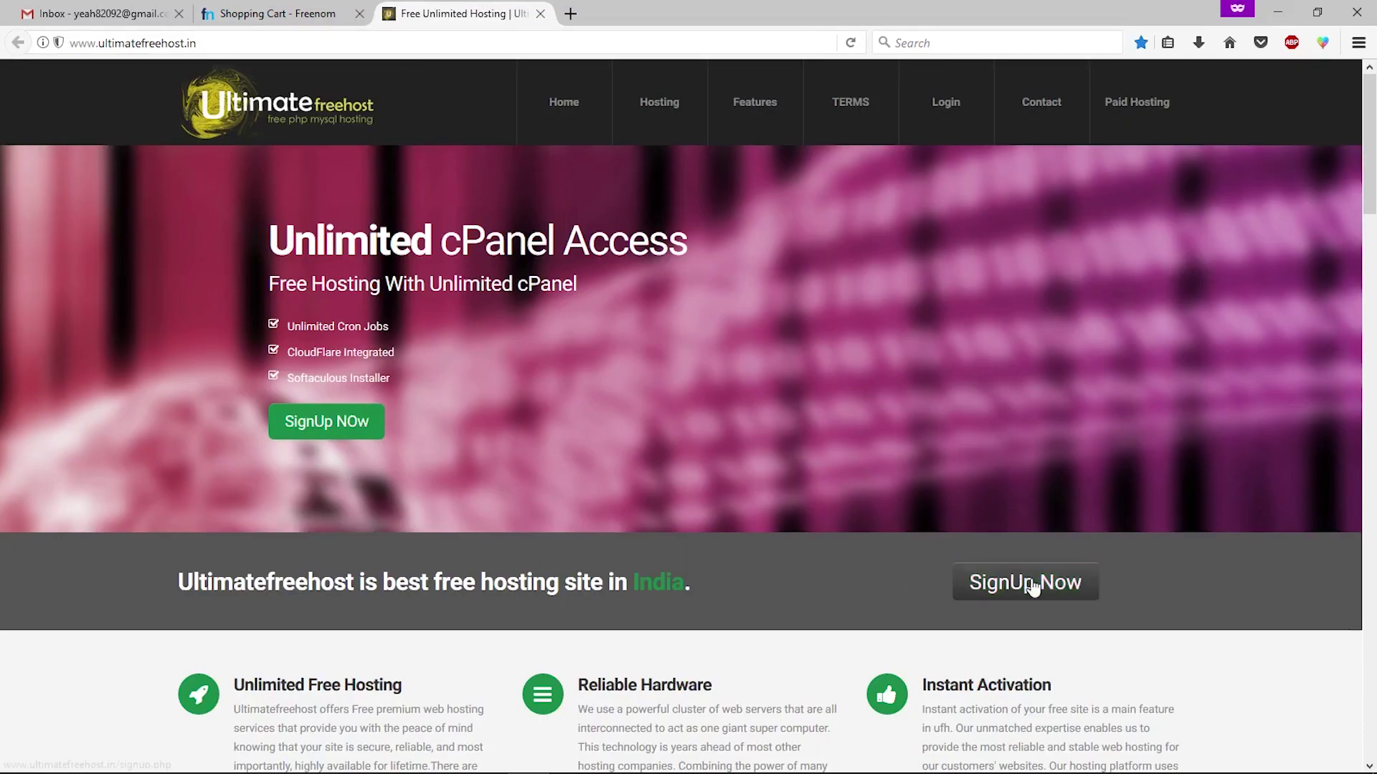
- Open the free hosting signup form and paste default url yourdomainguys, the password and the account e-mail
left_click(1054, 581)
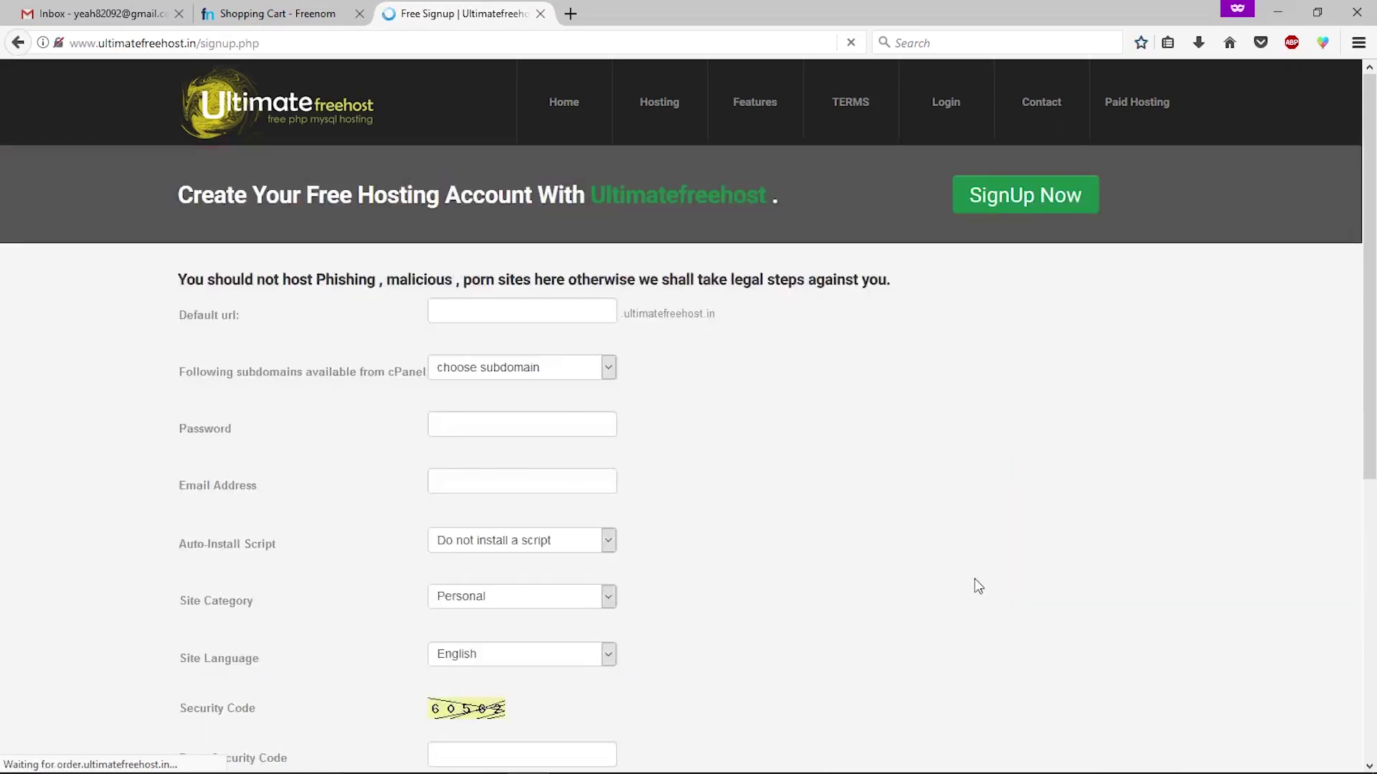
left_click(464, 313)
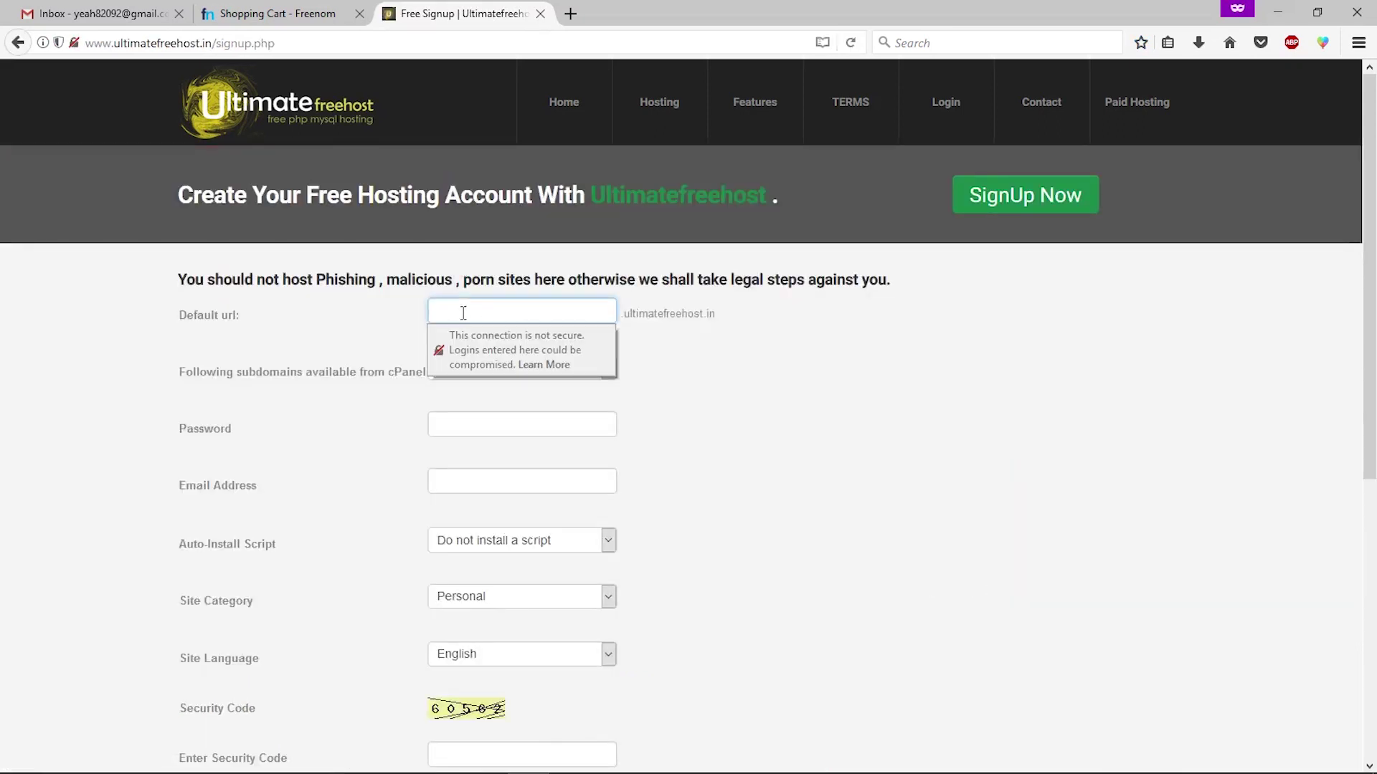
key("ctrl+v")
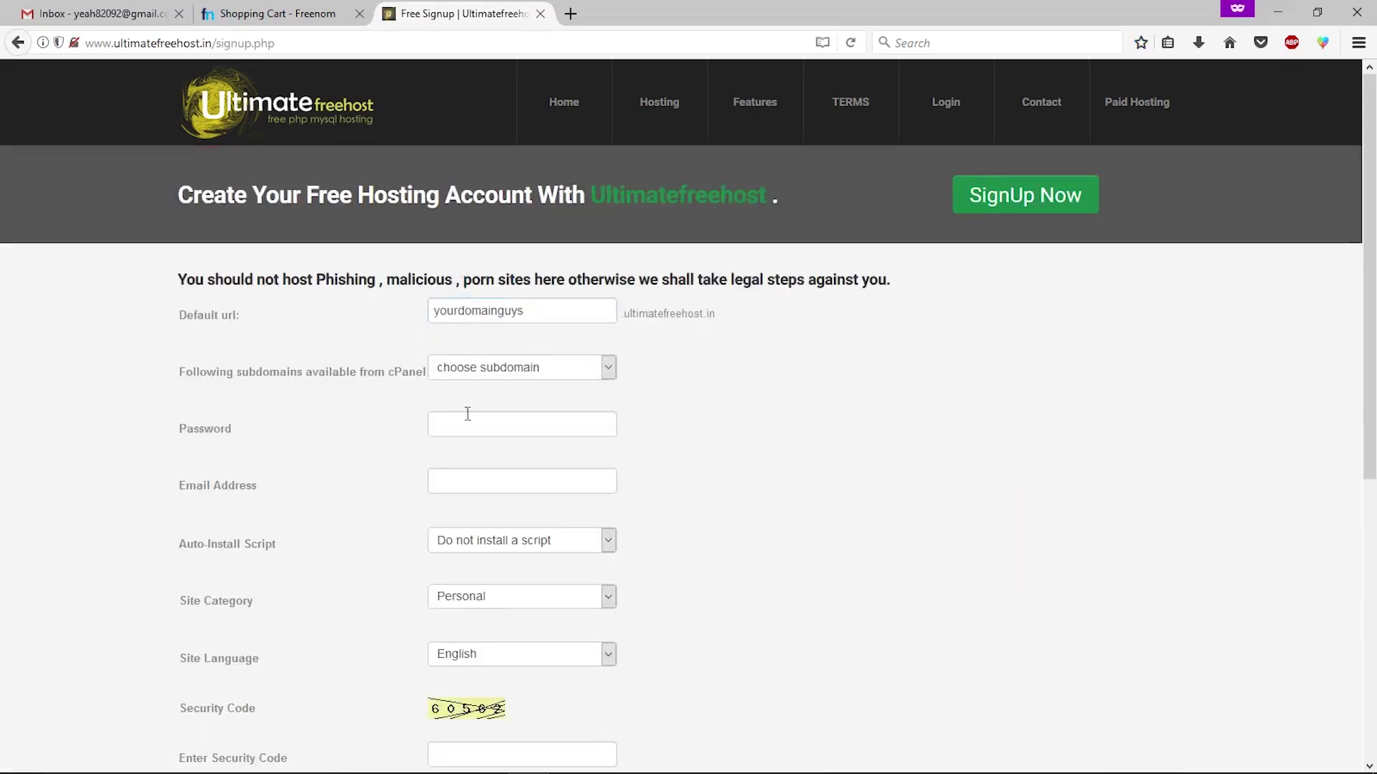
left_click(491, 423)
key("ctrl+v")
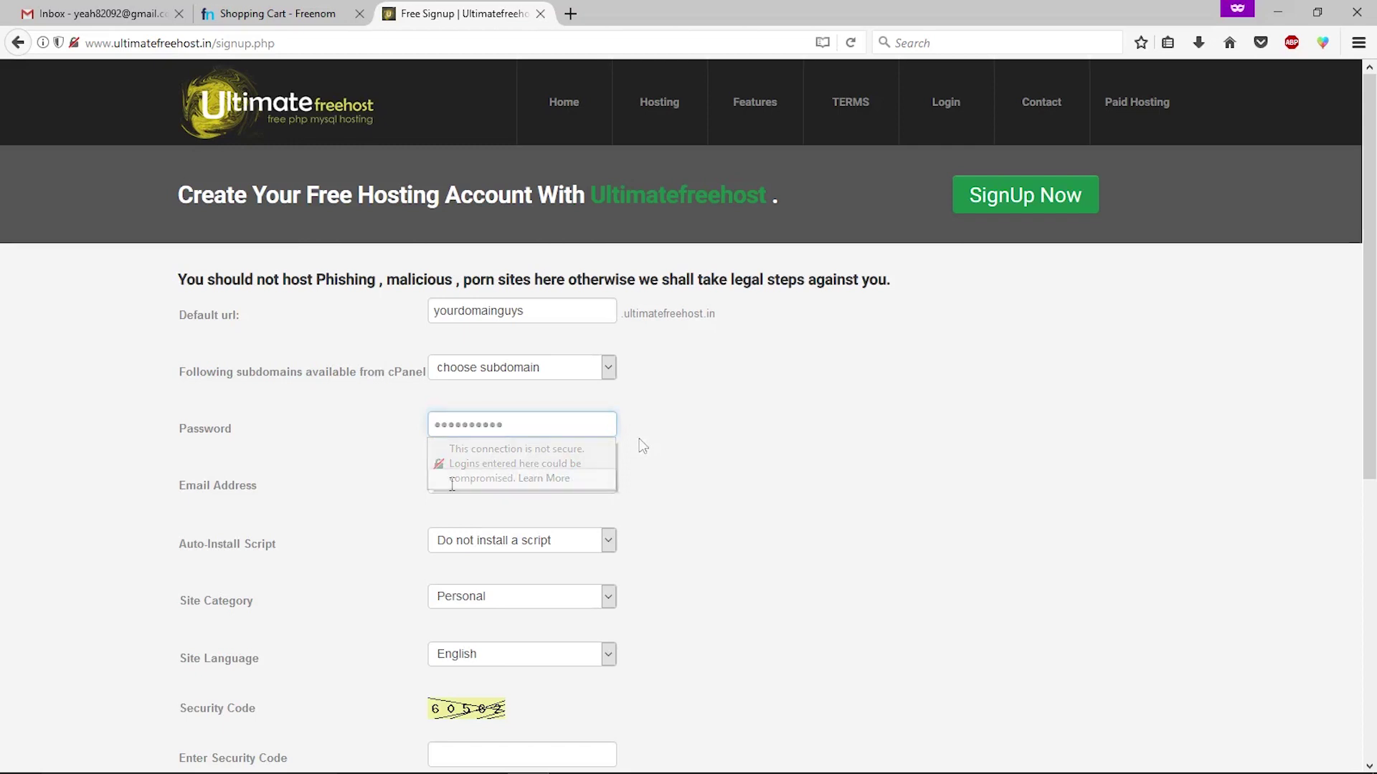
left_click(453, 485)
key("ctrl+v")
scroll(351, 514, "down", 3)
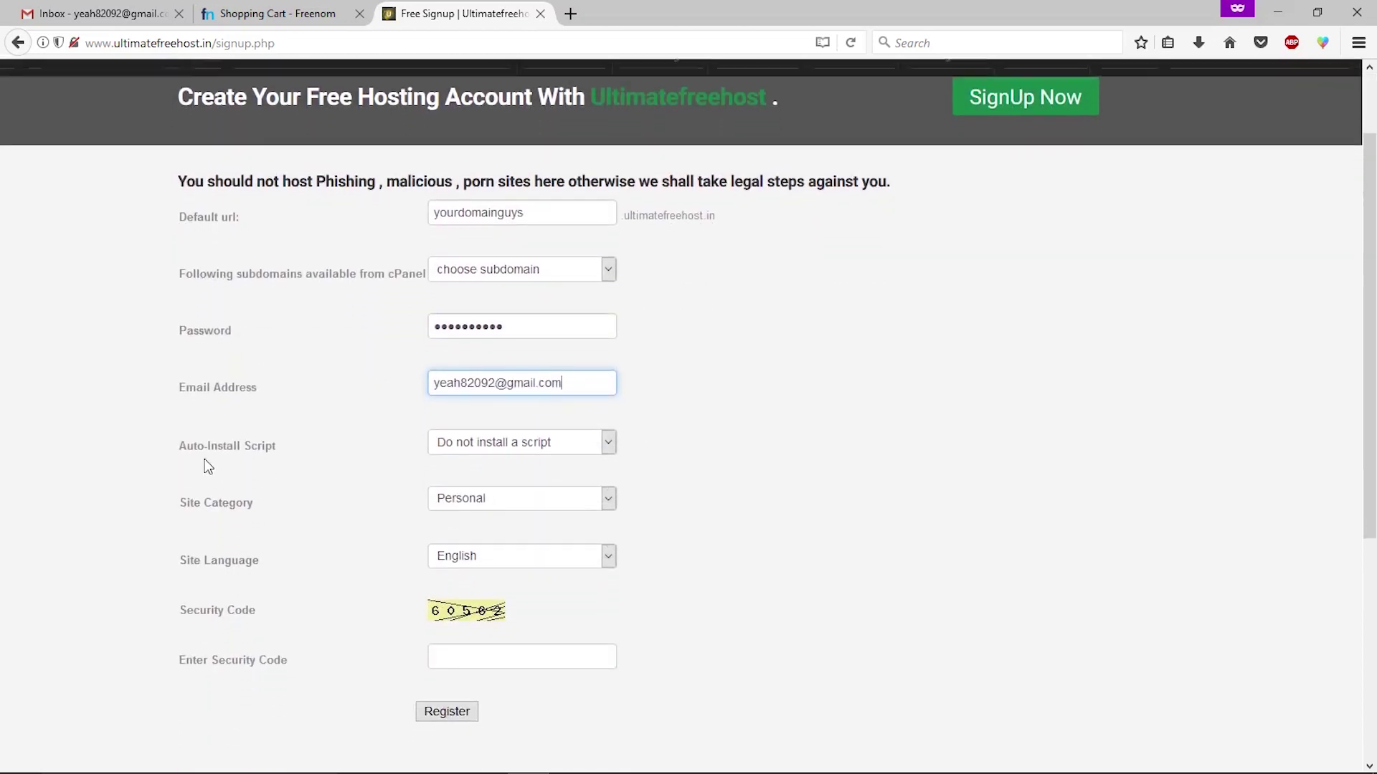
- Keep site category Personal, enter security code 60562, and submit the registration
left_click(460, 506)
left_click(283, 559)
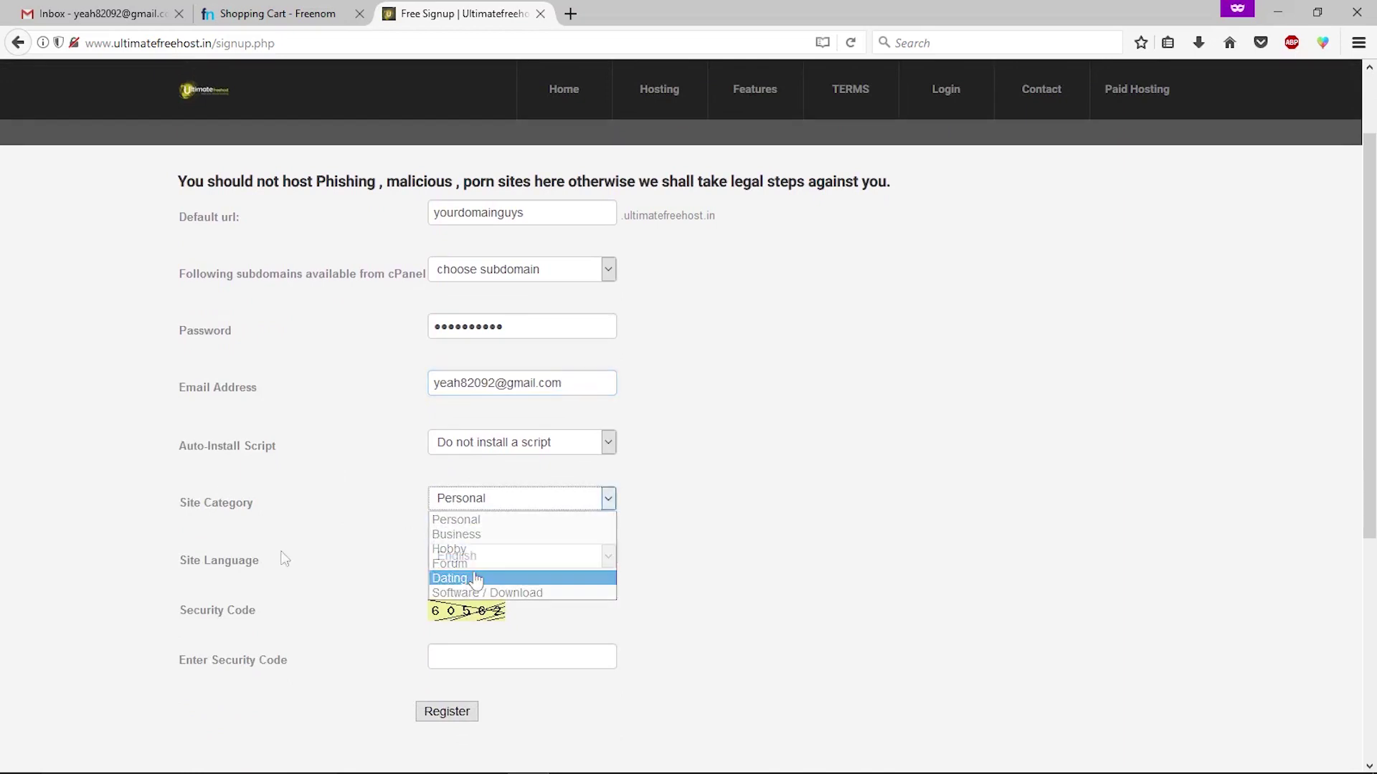
scroll(344, 555, "down", 3)
left_click(459, 555)
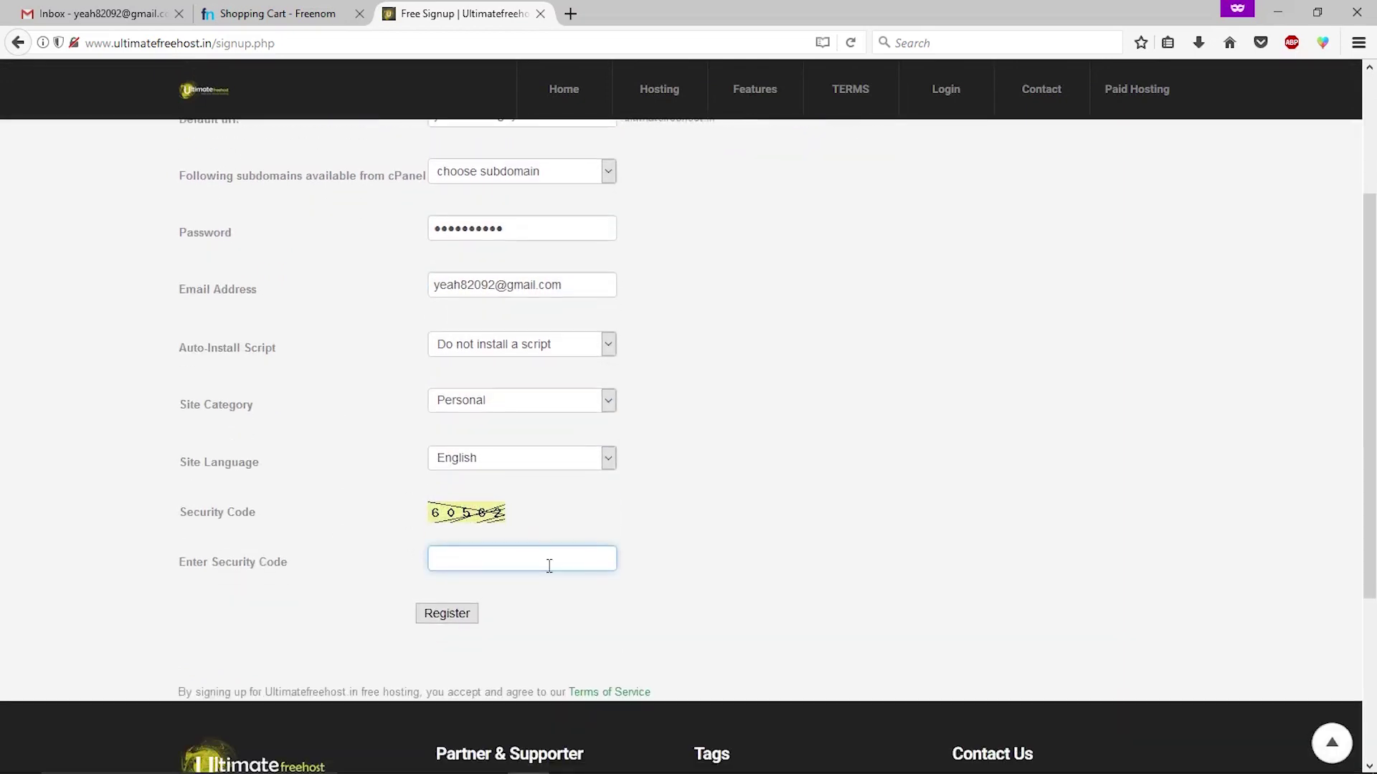
type("60562")
left_click(445, 615)
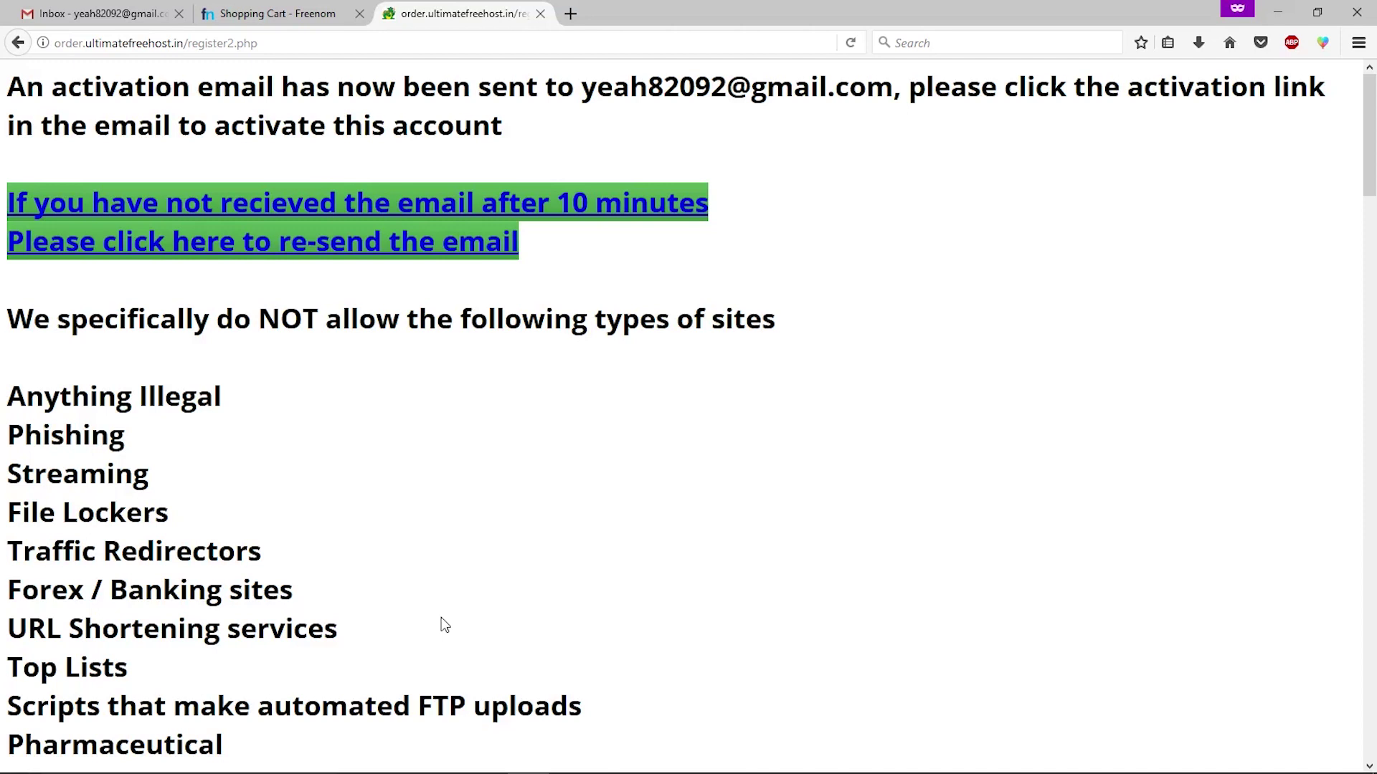
- In Gmail, check the Social, Promotions and Primary categories, then open the Spam folder
left_click(72, 14)
left_click(467, 185)
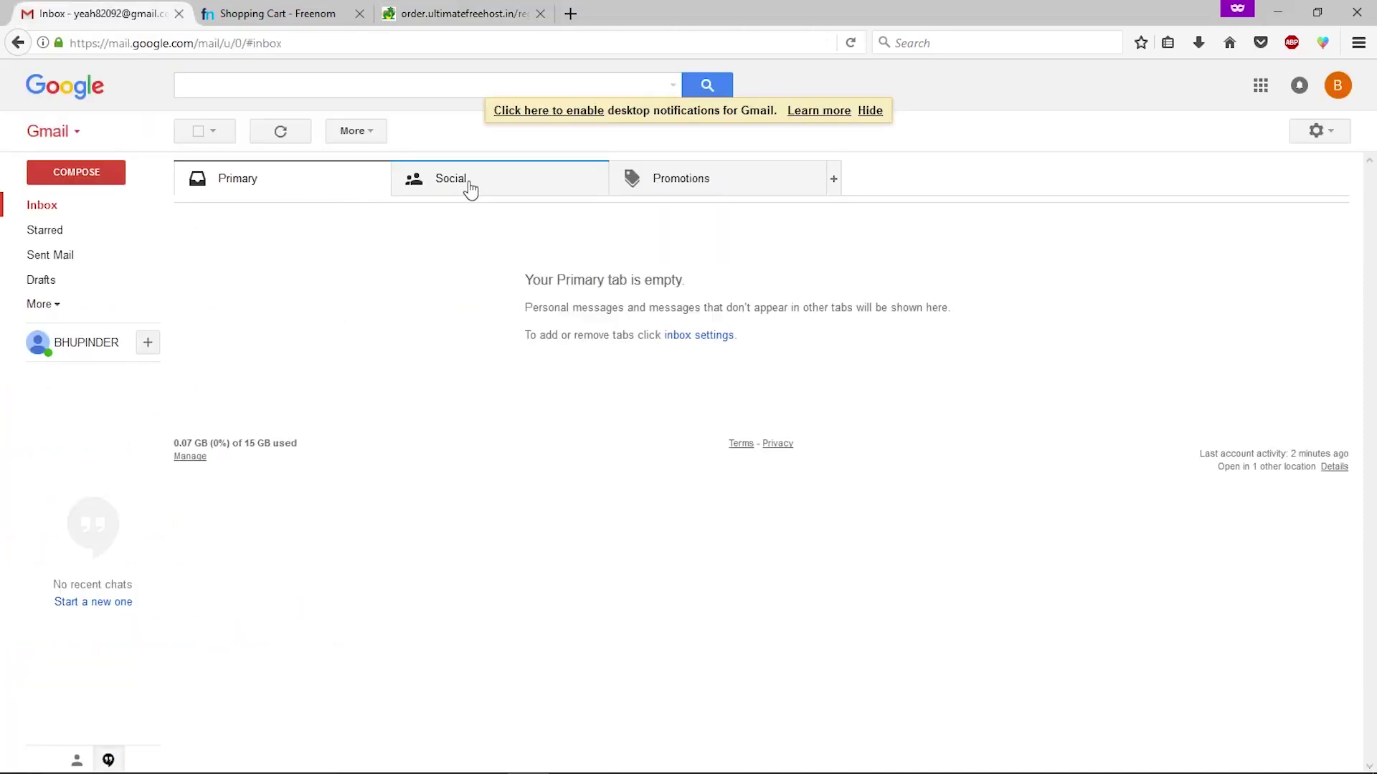
left_click(689, 181)
left_click(310, 178)
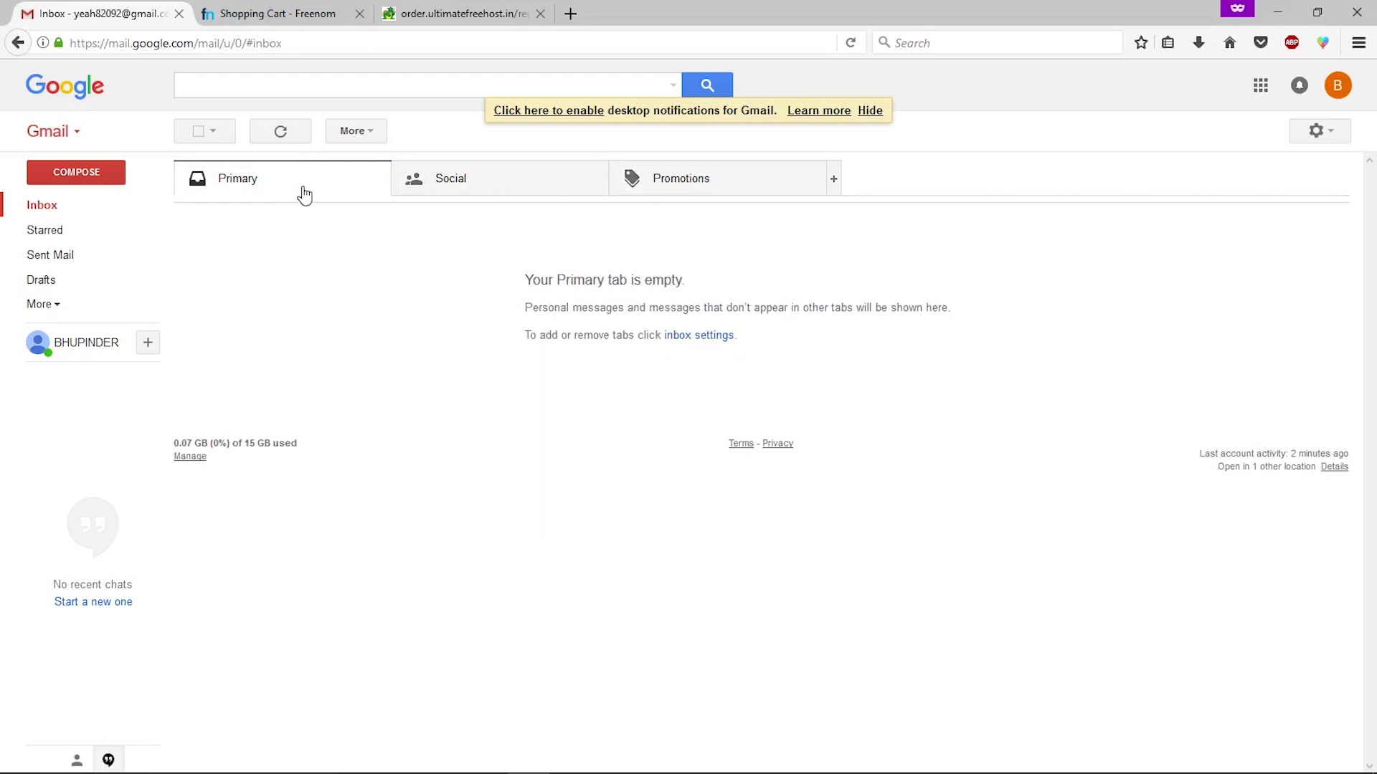
left_click(45, 307)
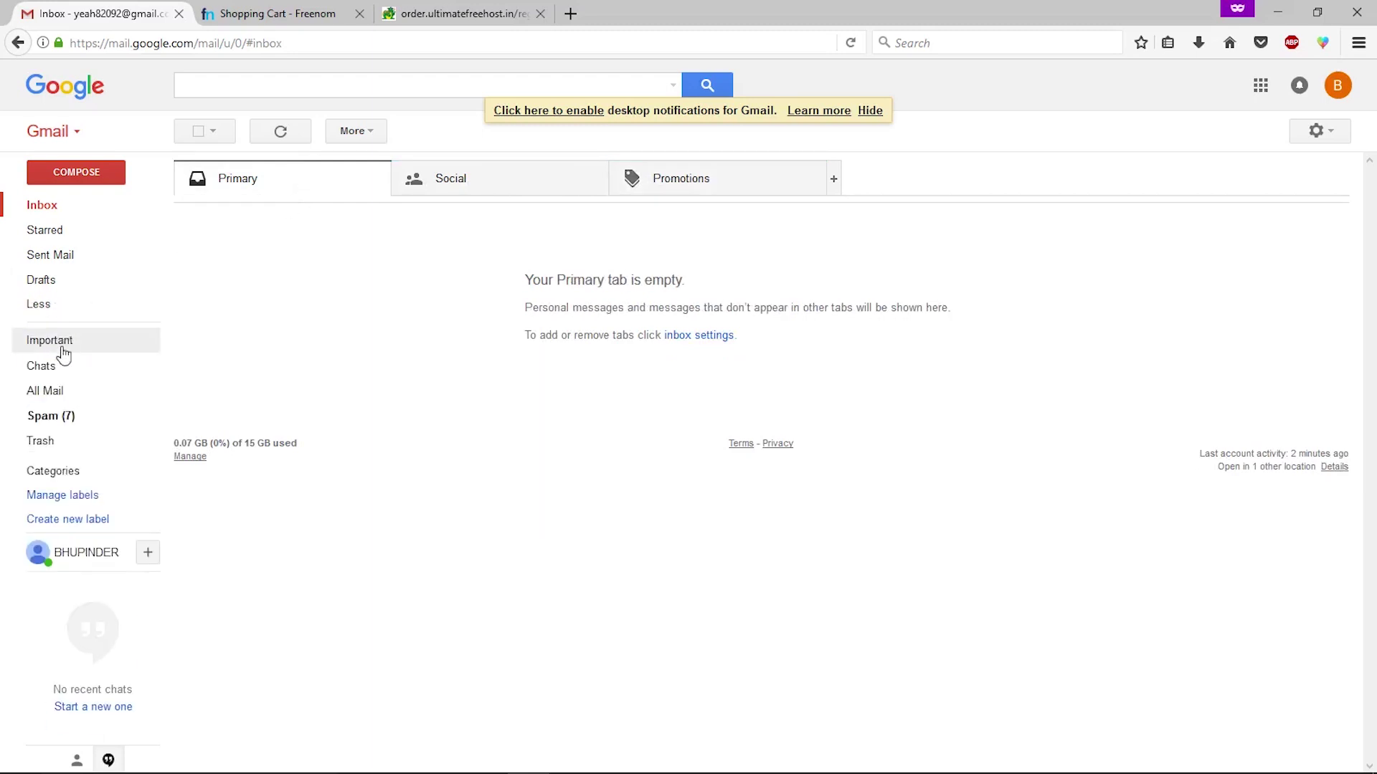
left_click(43, 423)
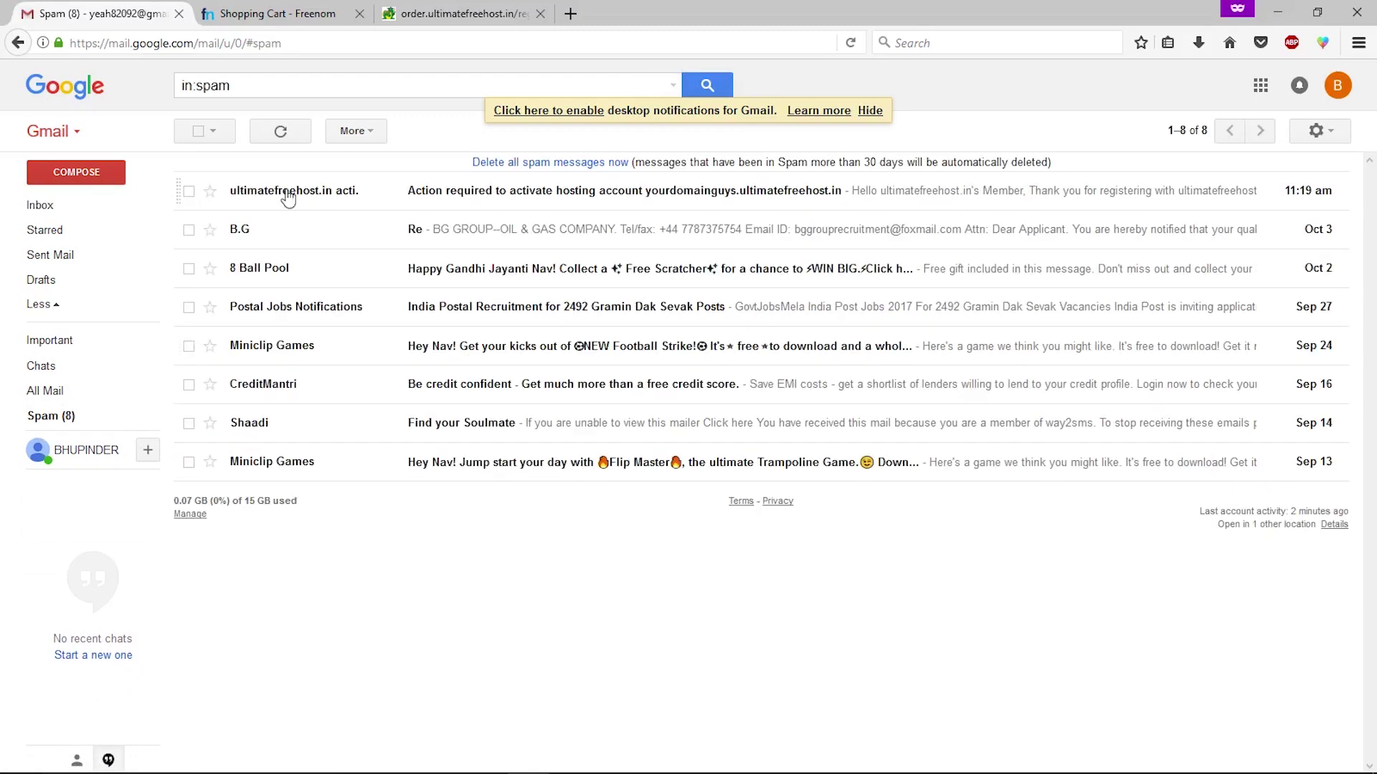
- Open the hosting activation email in Spam and follow its activation link
mouse_move(287, 198)
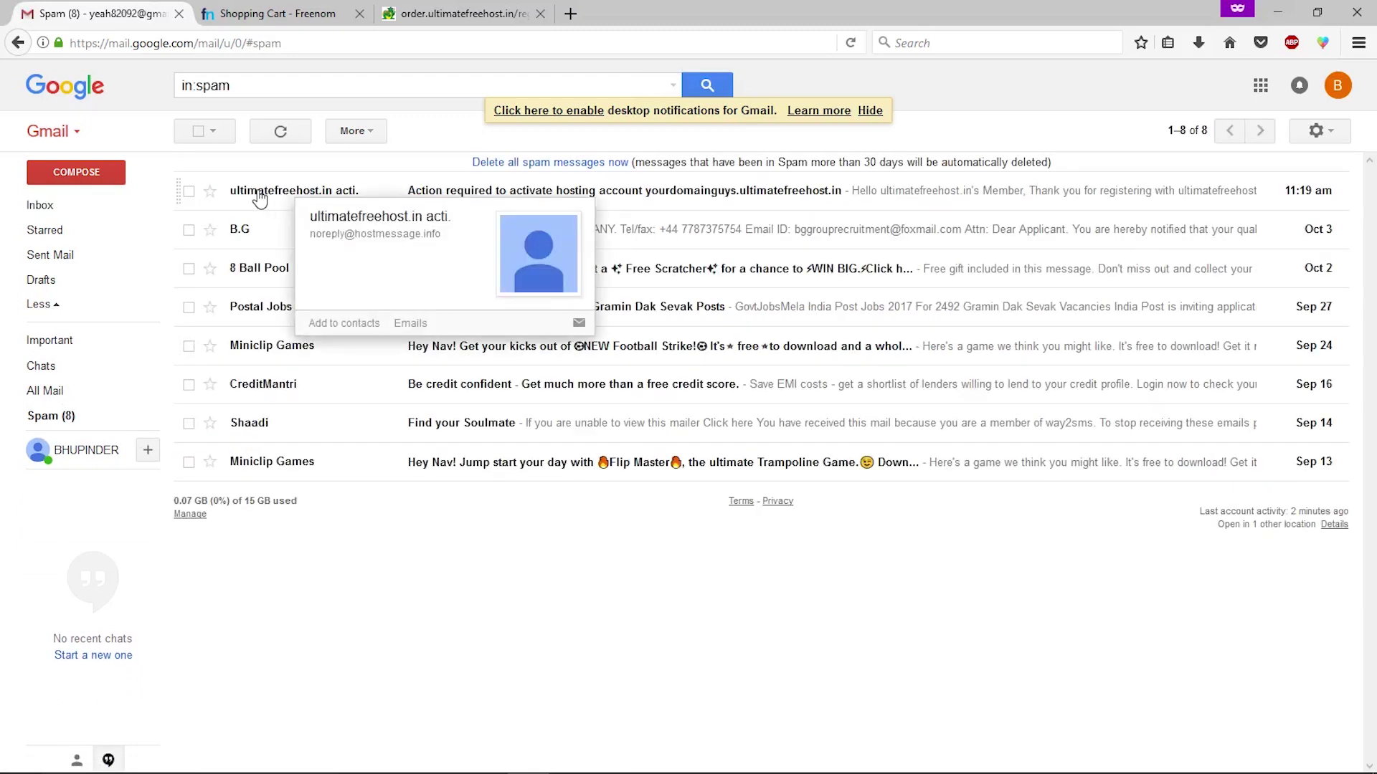
left_click(259, 195)
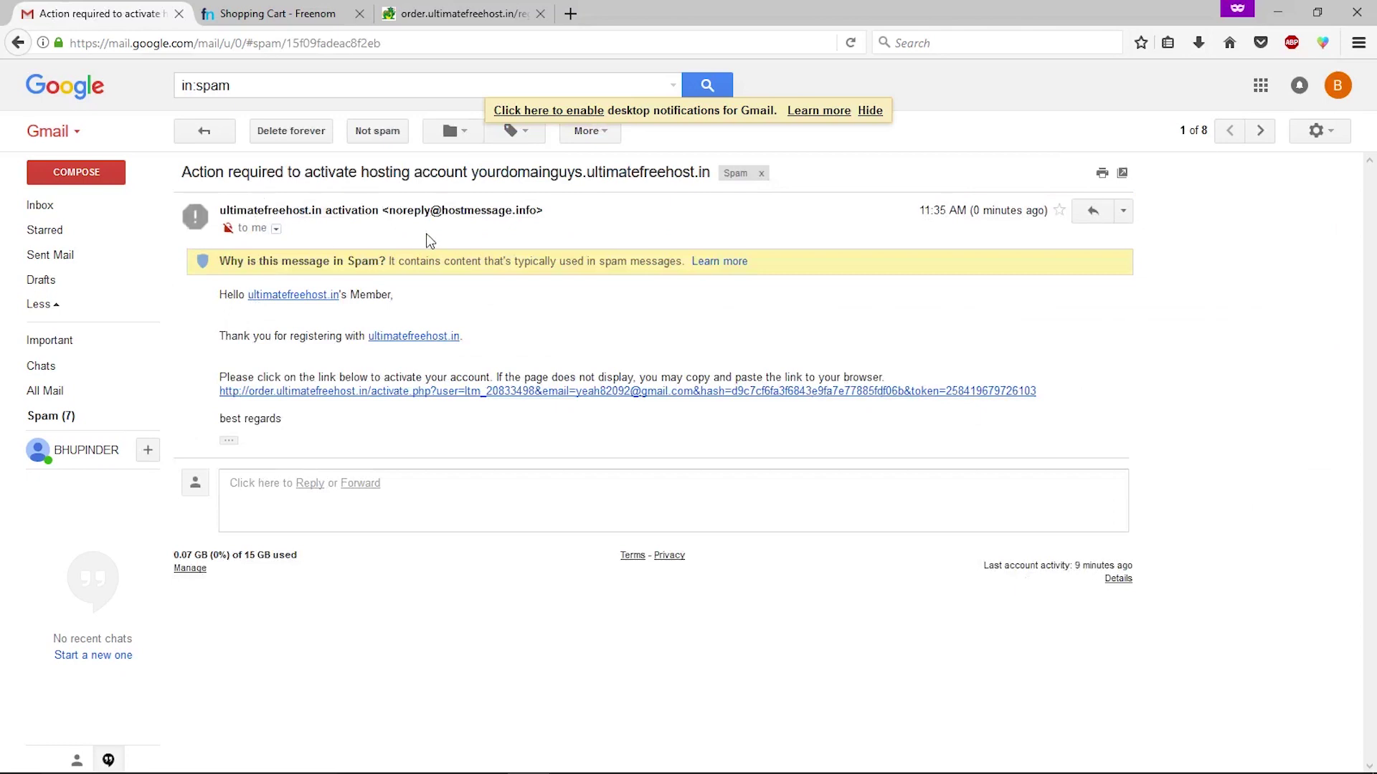
left_click(396, 392)
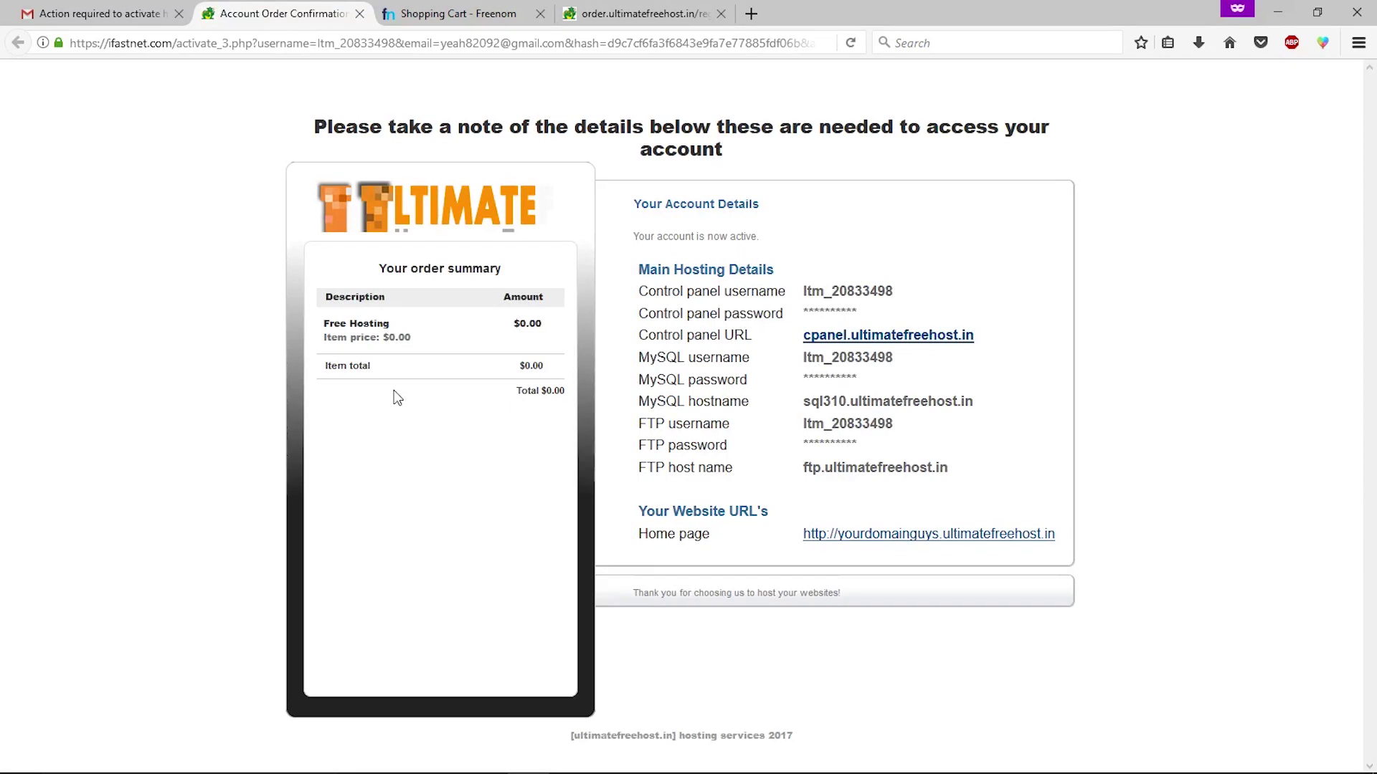
- Close the account confirmation and activation-sent tabs and return to the Gmail tab
left_click(359, 13)
left_click(442, 21)
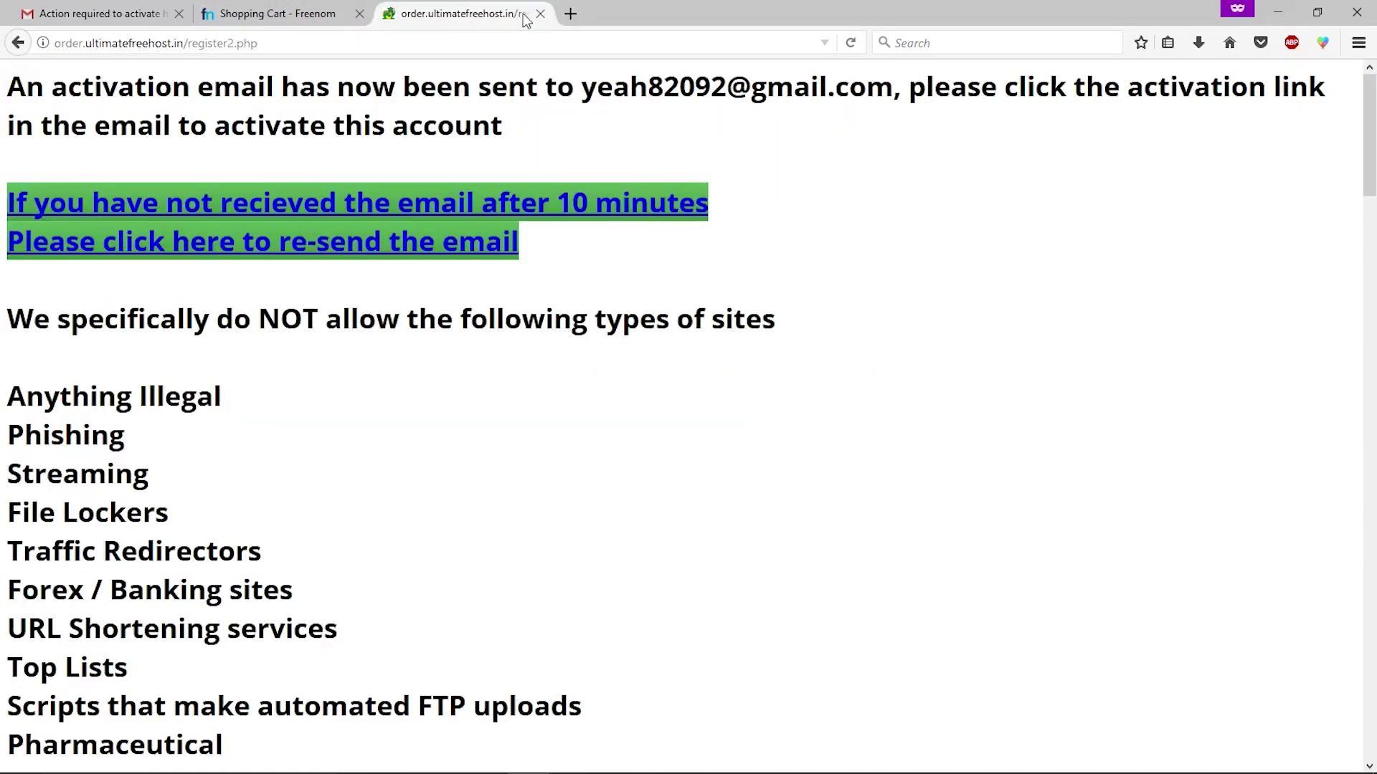
left_click(540, 13)
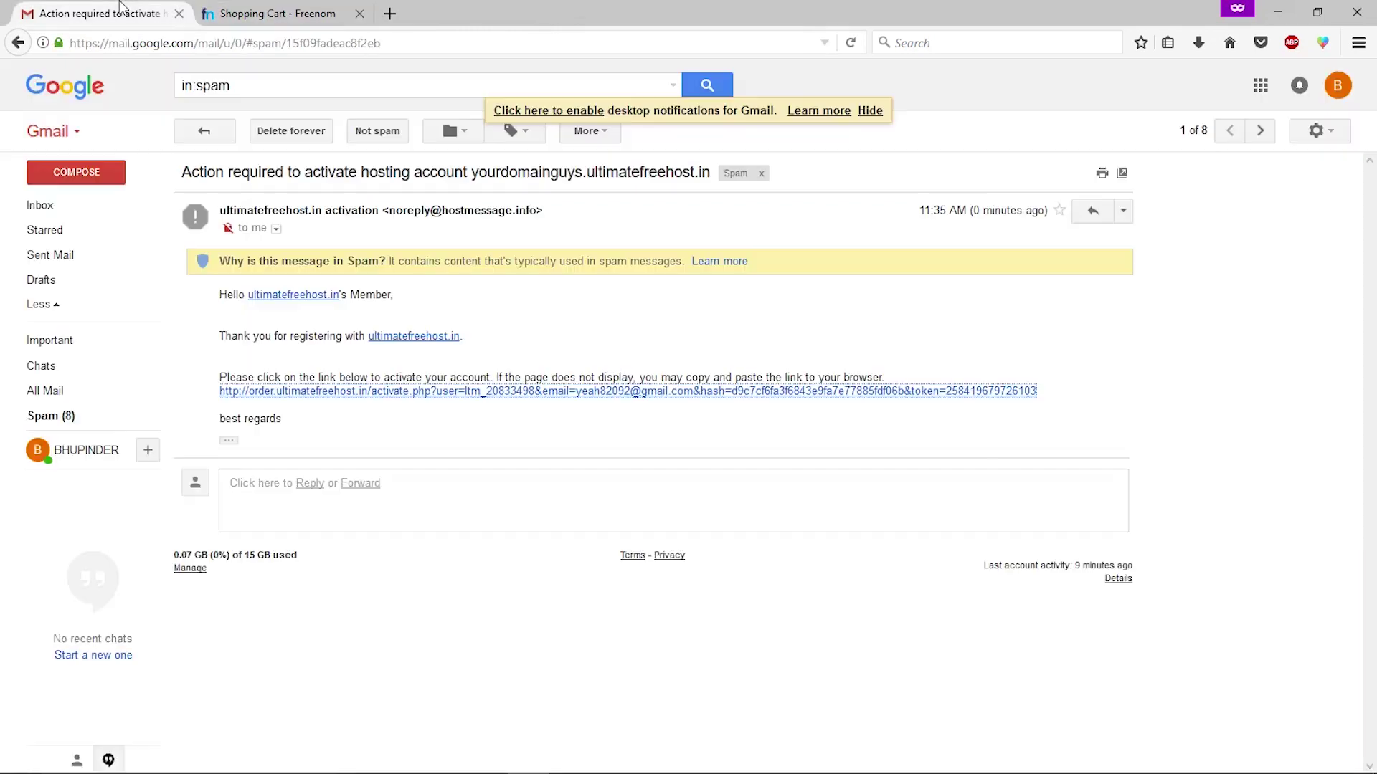
left_click(117, 10)
- From Spam, open the Hosting Activation email and open its cPanel URL in a new tab
left_click(202, 132)
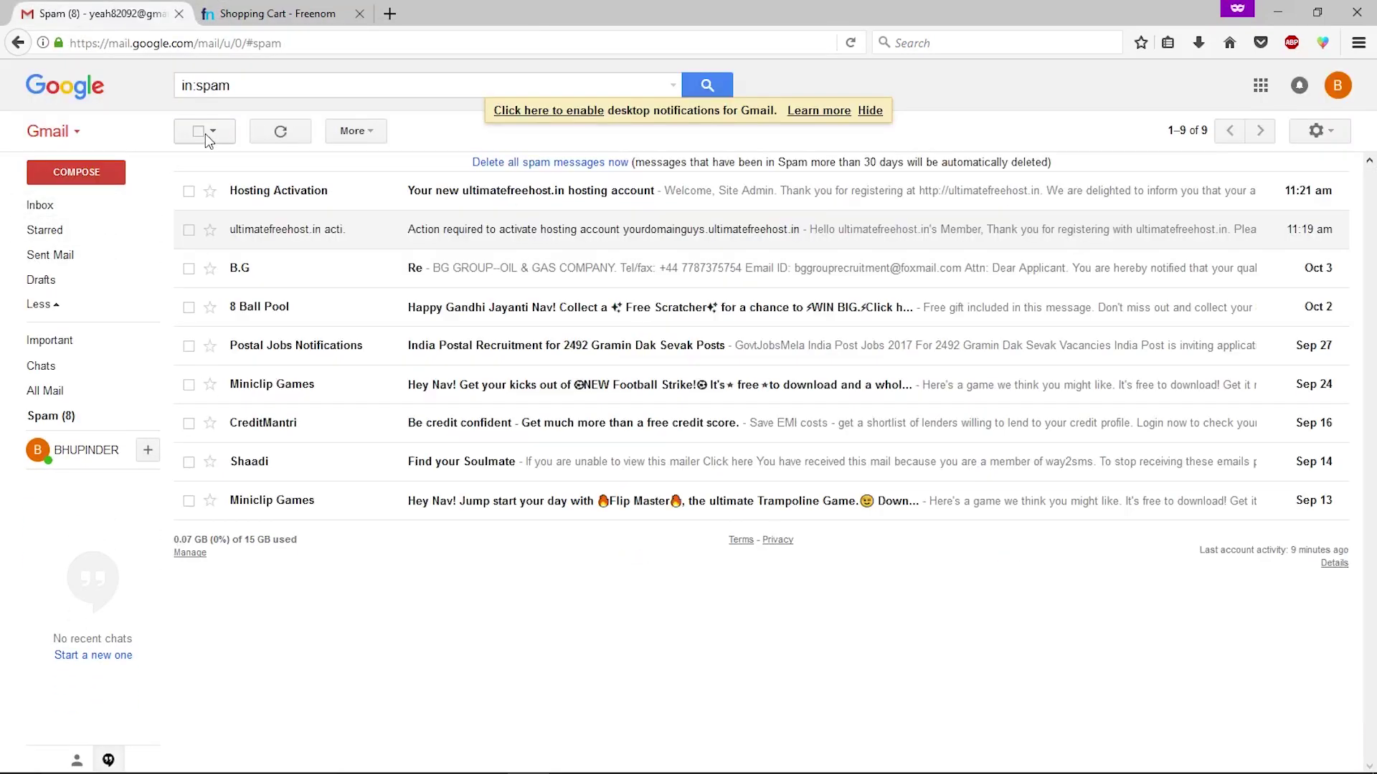
left_click(370, 199)
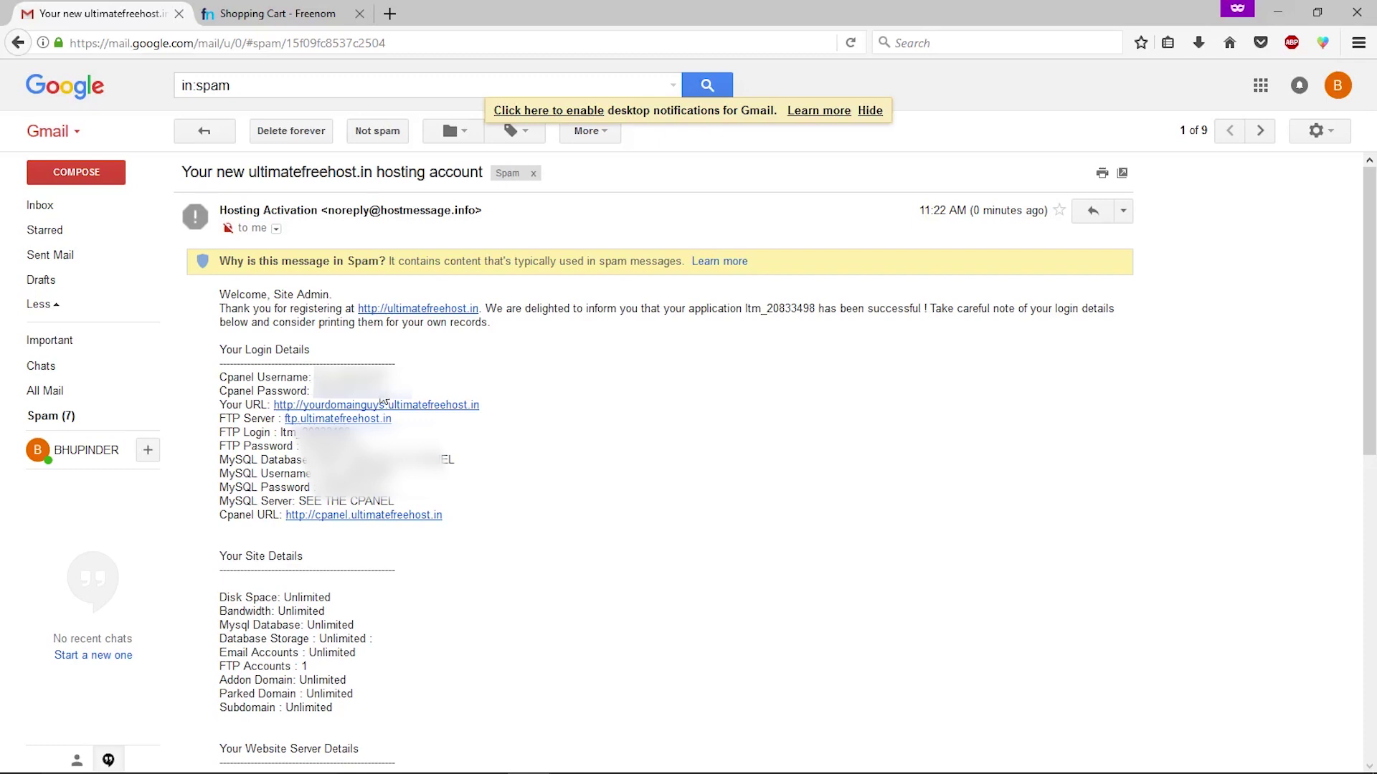
right_click(354, 516)
left_click(382, 528)
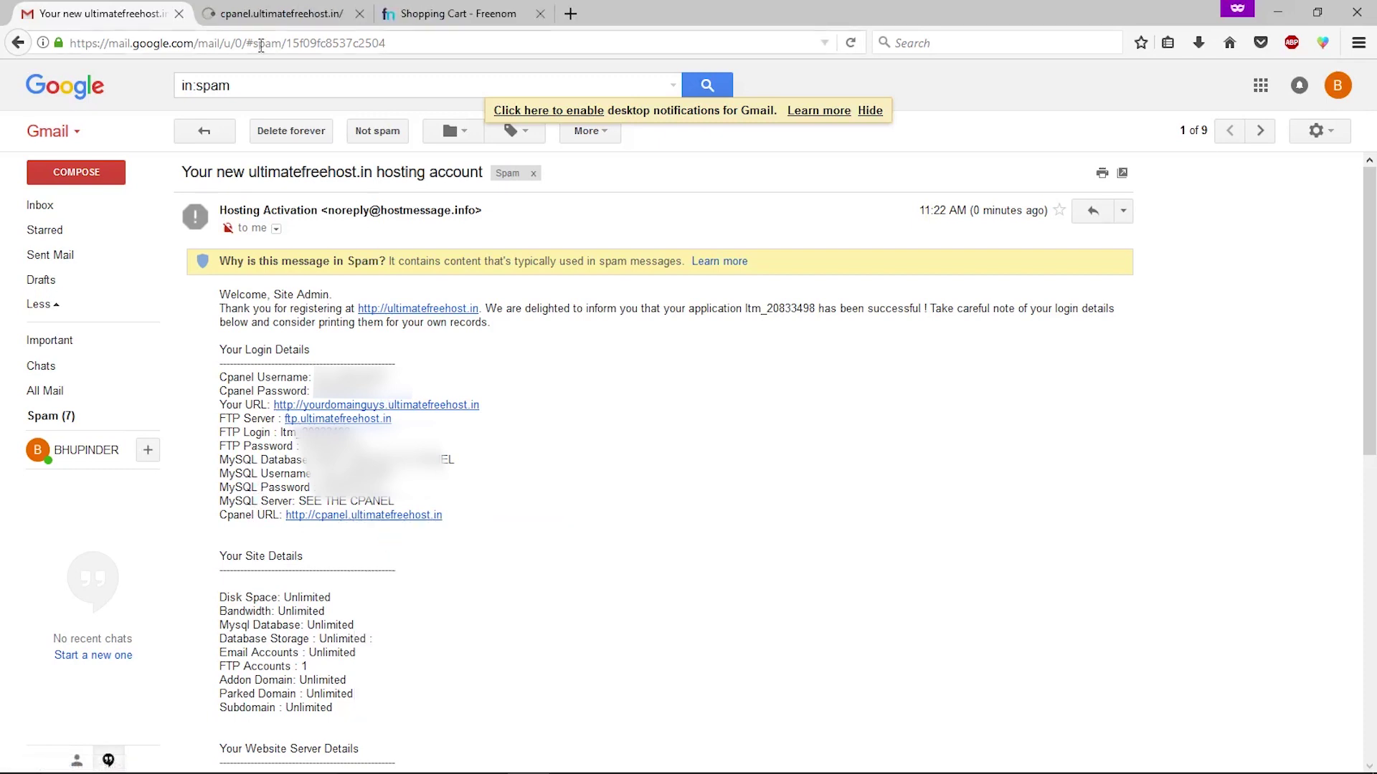
left_click(276, 14)
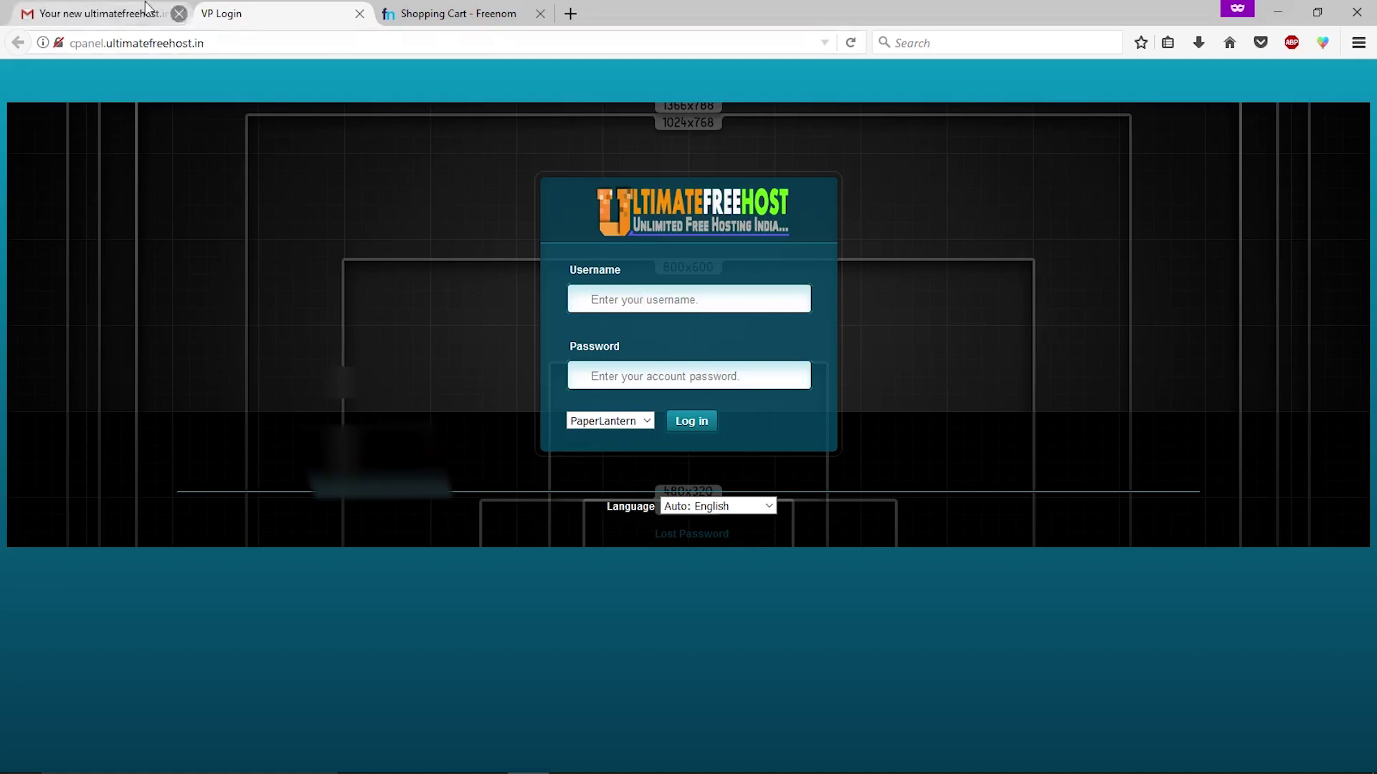
- Paste the cPanel username and account password from the activation email and log in
left_click(101, 14)
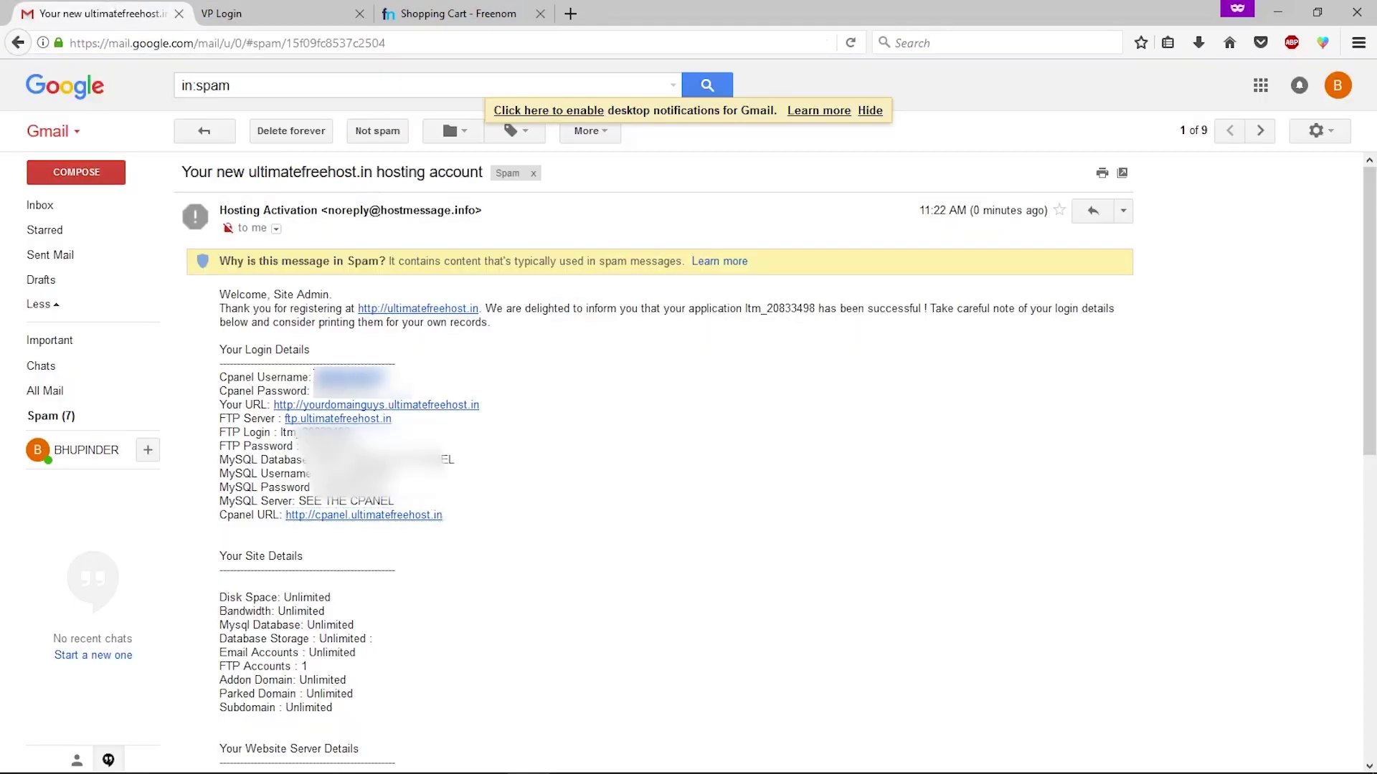
left_click(247, 14)
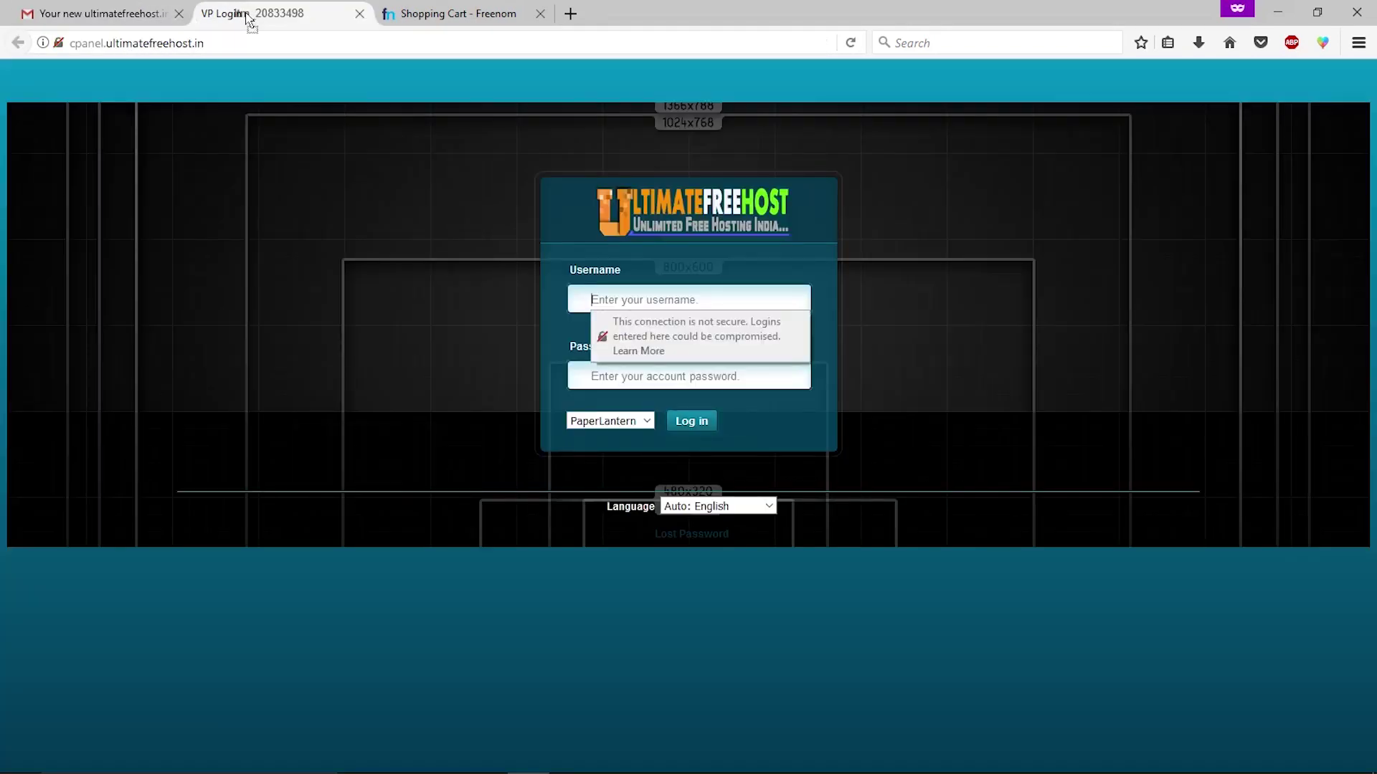
left_click(609, 298)
type("ltm_20833498")
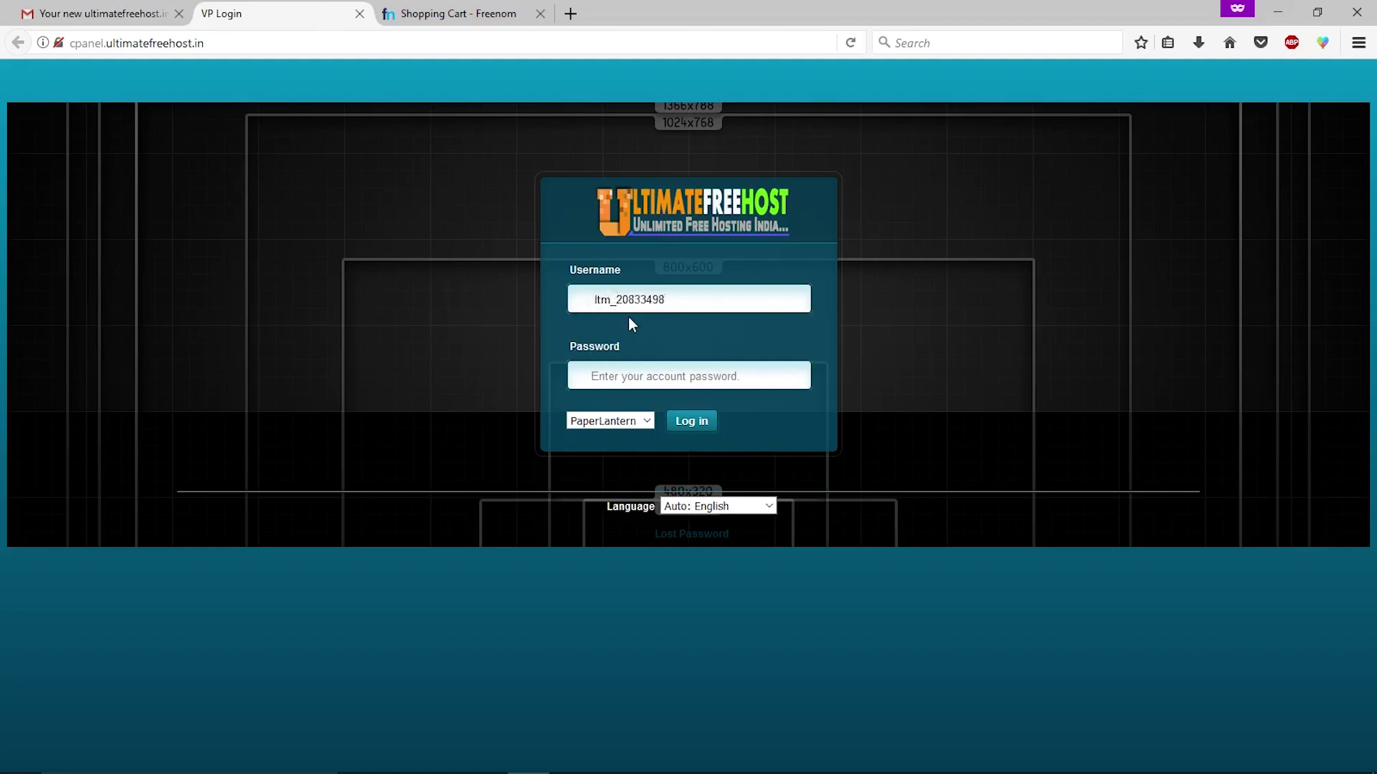
left_click(703, 380)
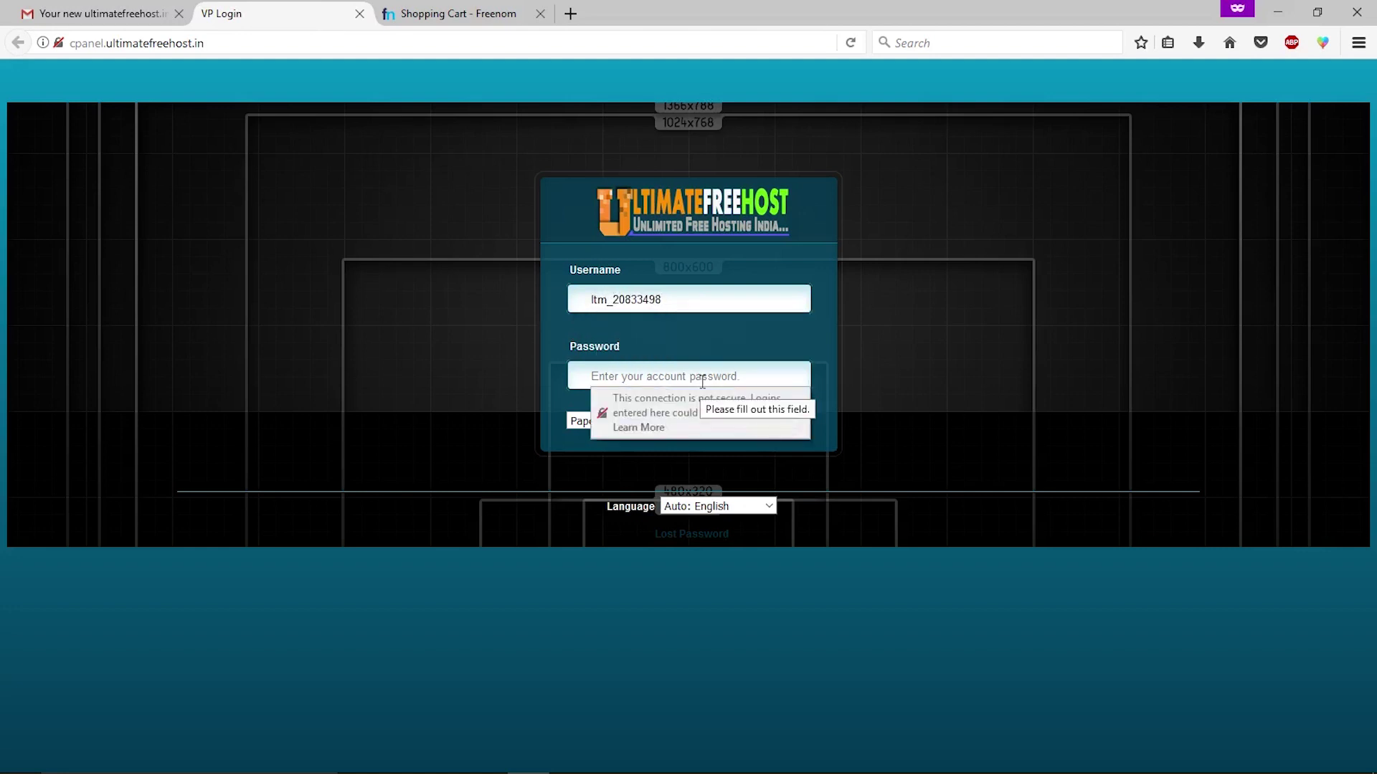
key("ctrl+v")
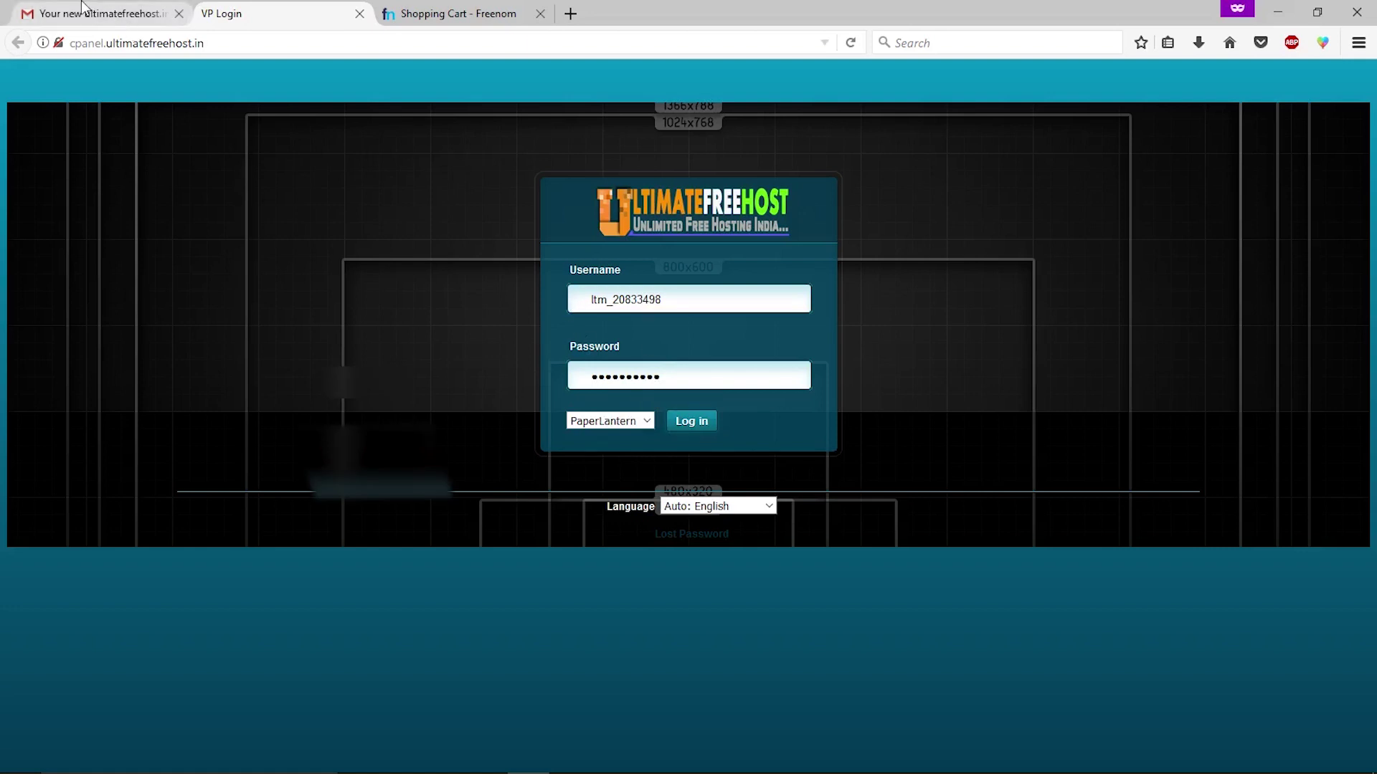
left_click(101, 14)
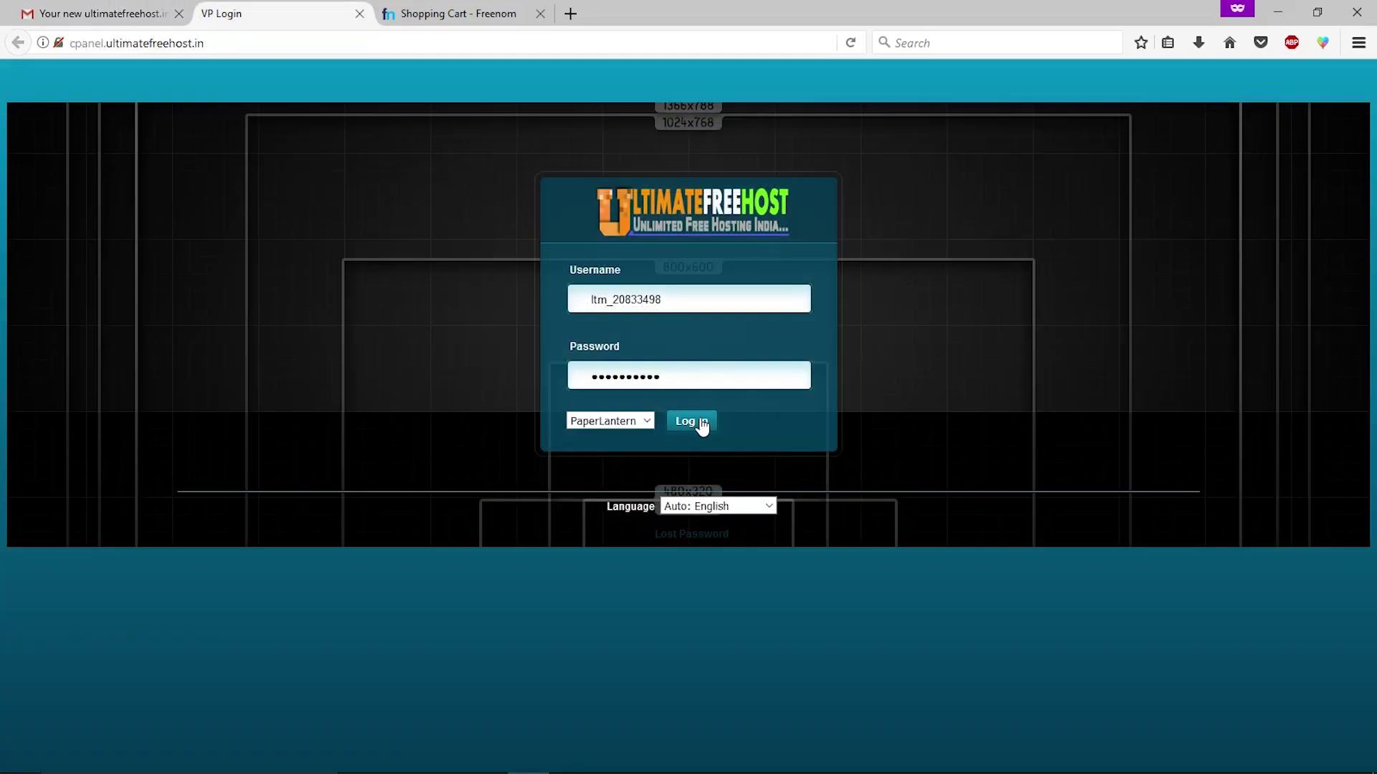
left_click(701, 424)
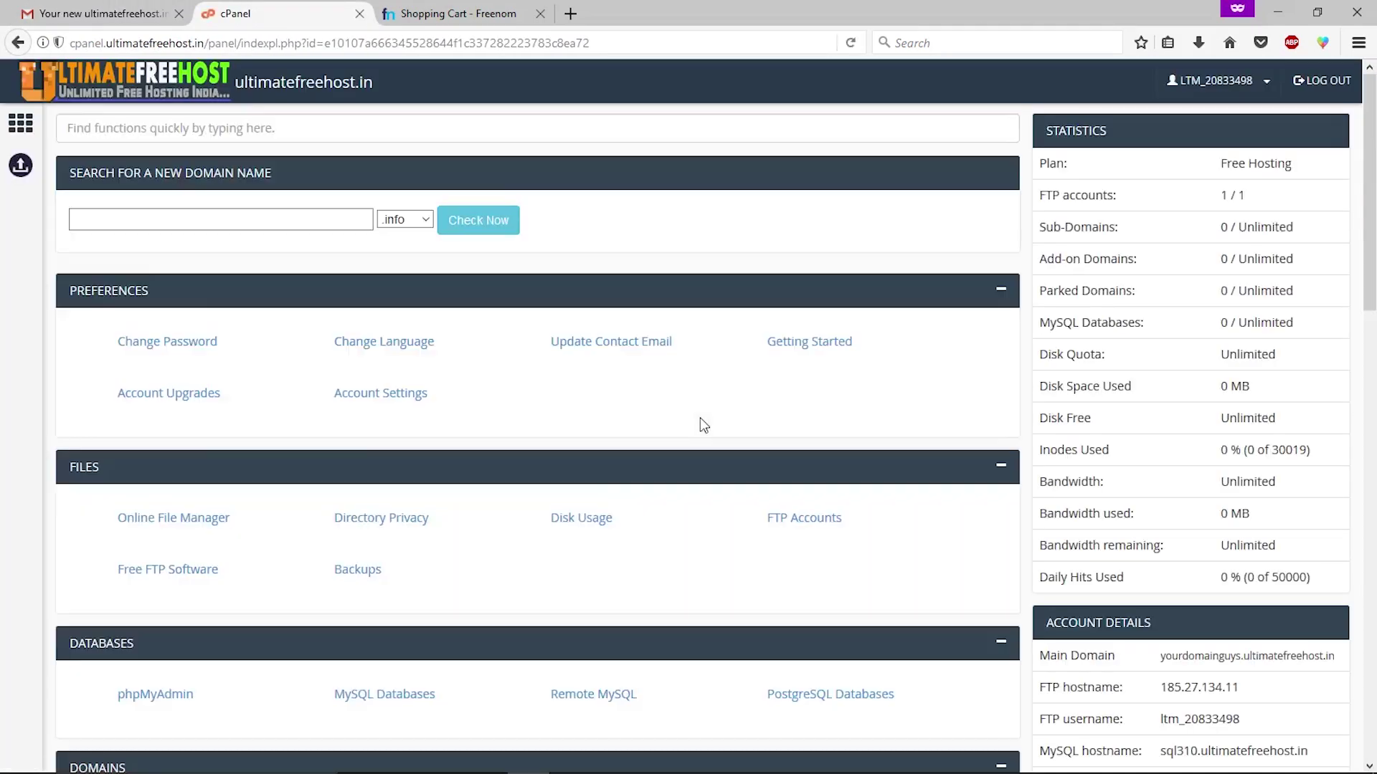
- On the Addon Domains page, copy nameserver ns1.ultimatefreehost.in and switch to the Freenom tab
scroll(233, 276, "down", 5)
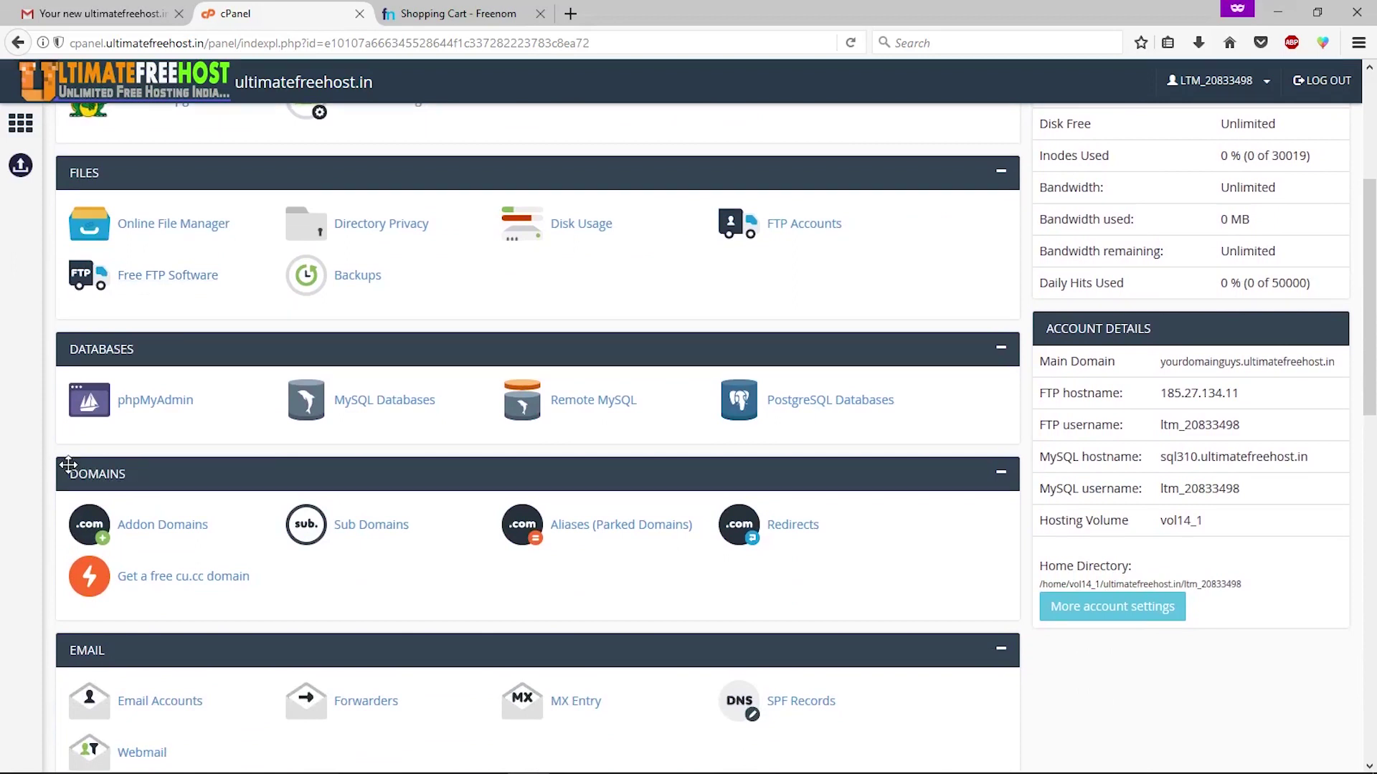
left_click(159, 528)
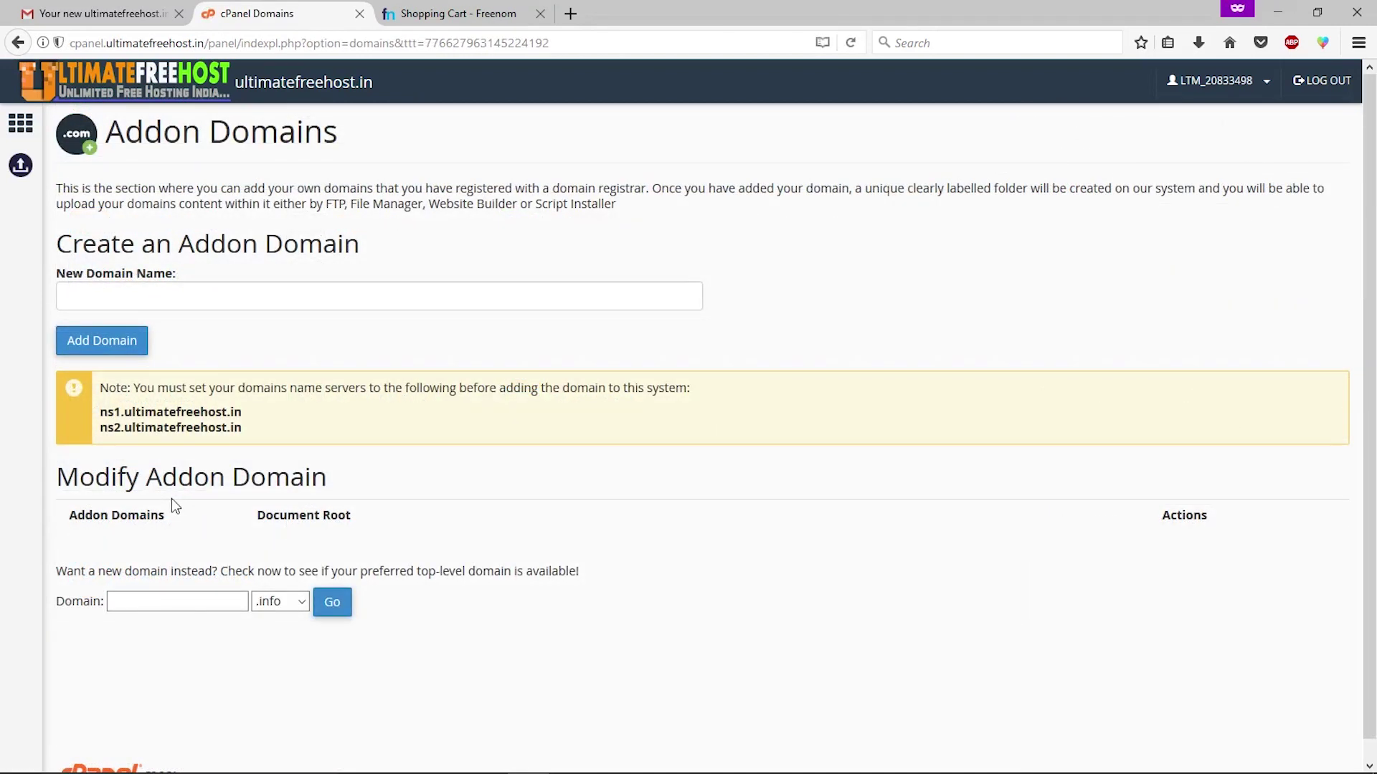
left_click_drag(244, 415, 106, 416)
right_click(123, 405)
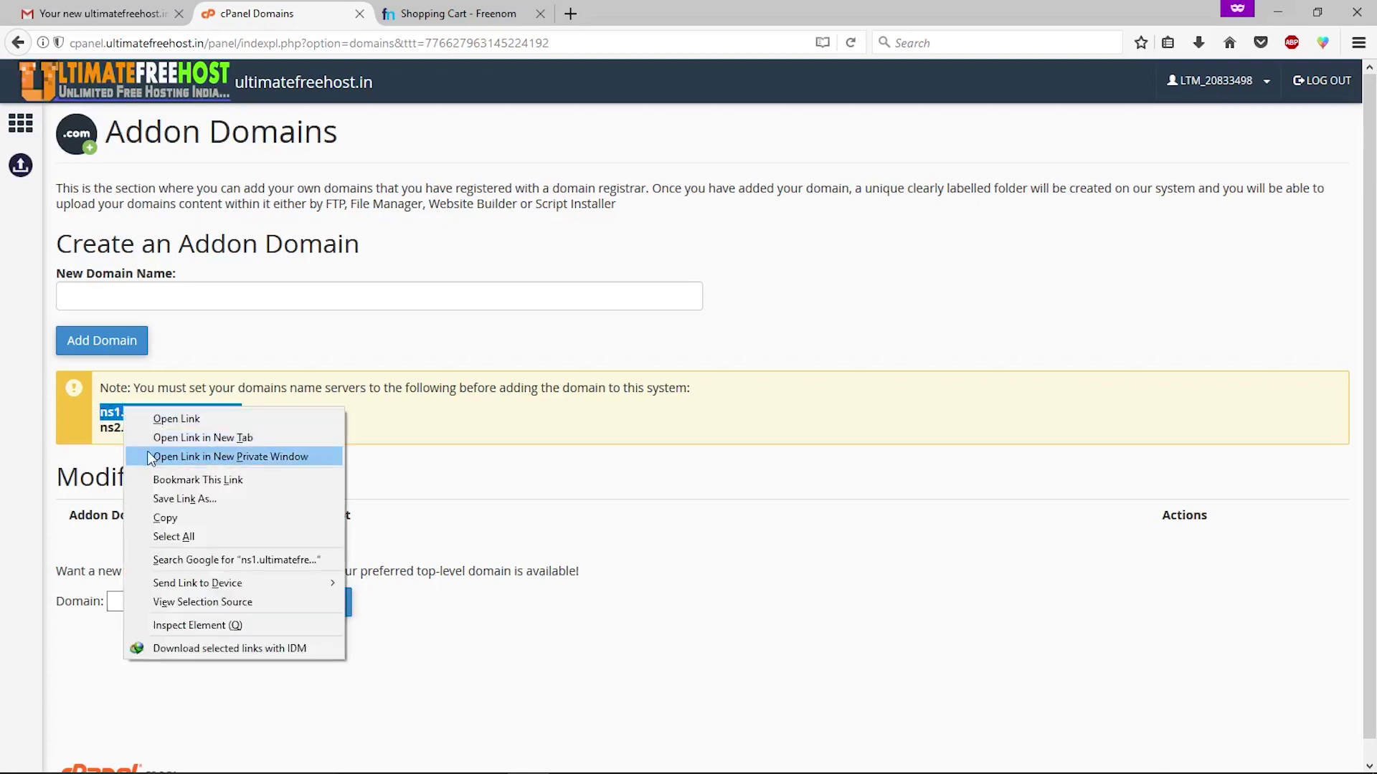
left_click(171, 520)
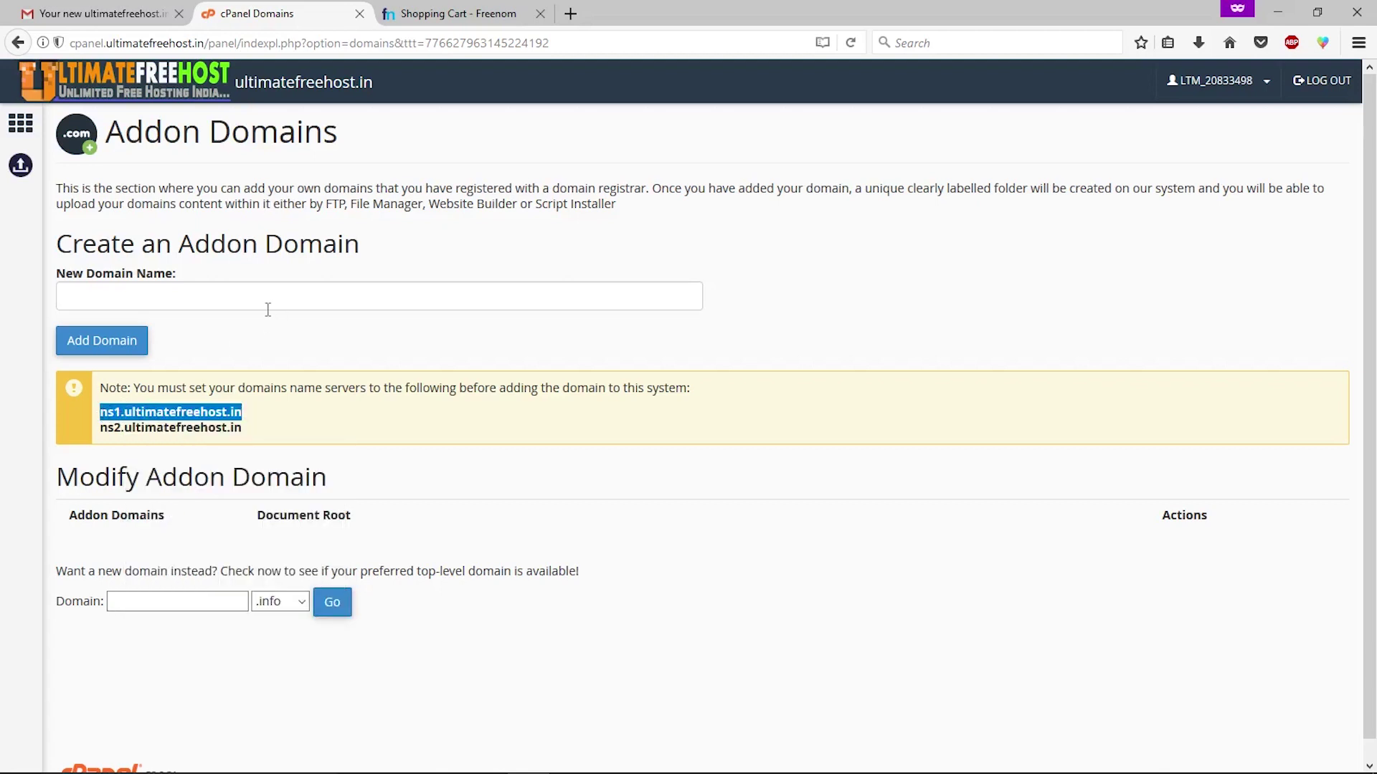
left_click(403, 15)
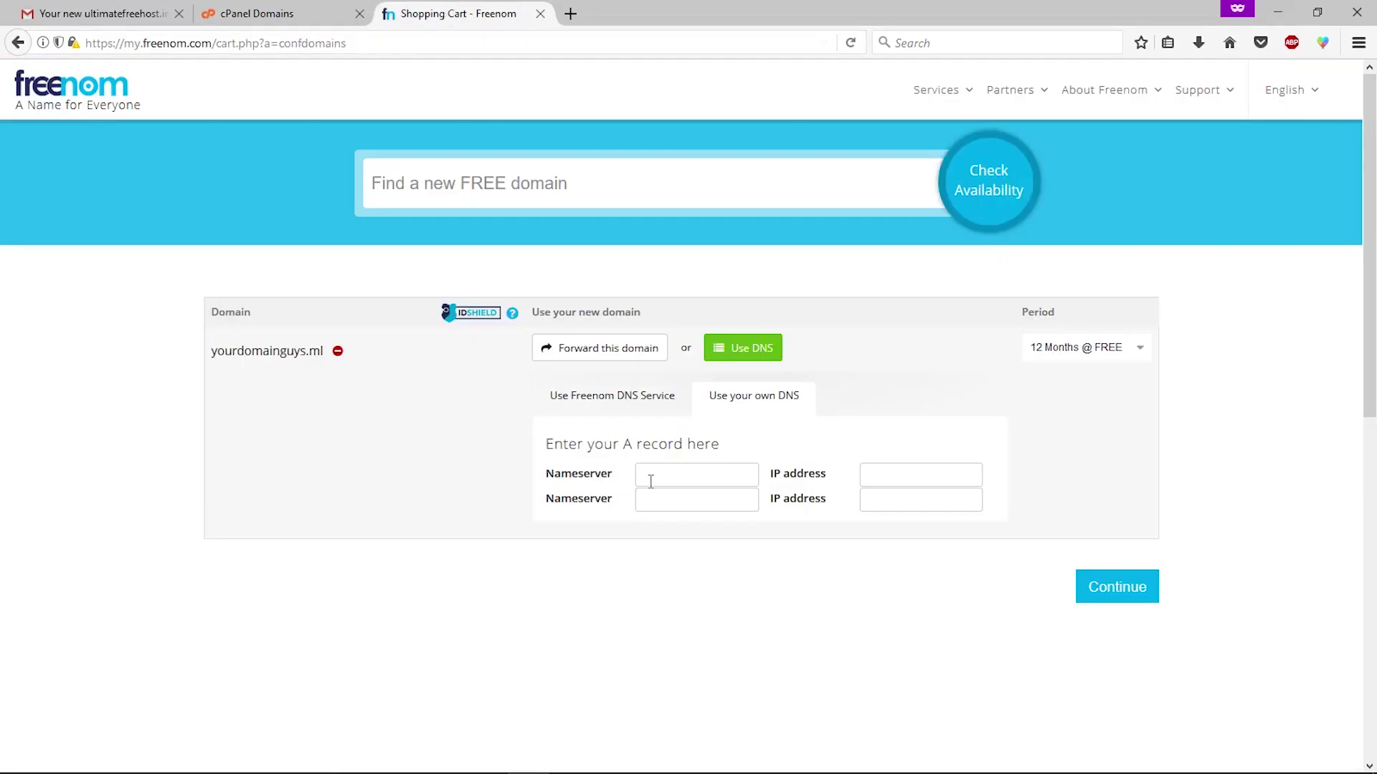
- Set the nameservers to ns1.ultimatefreehost.in and ns2.ultimatefreehost.in and continue to checkout
key("ctrl+v")
key("ctrl+v")
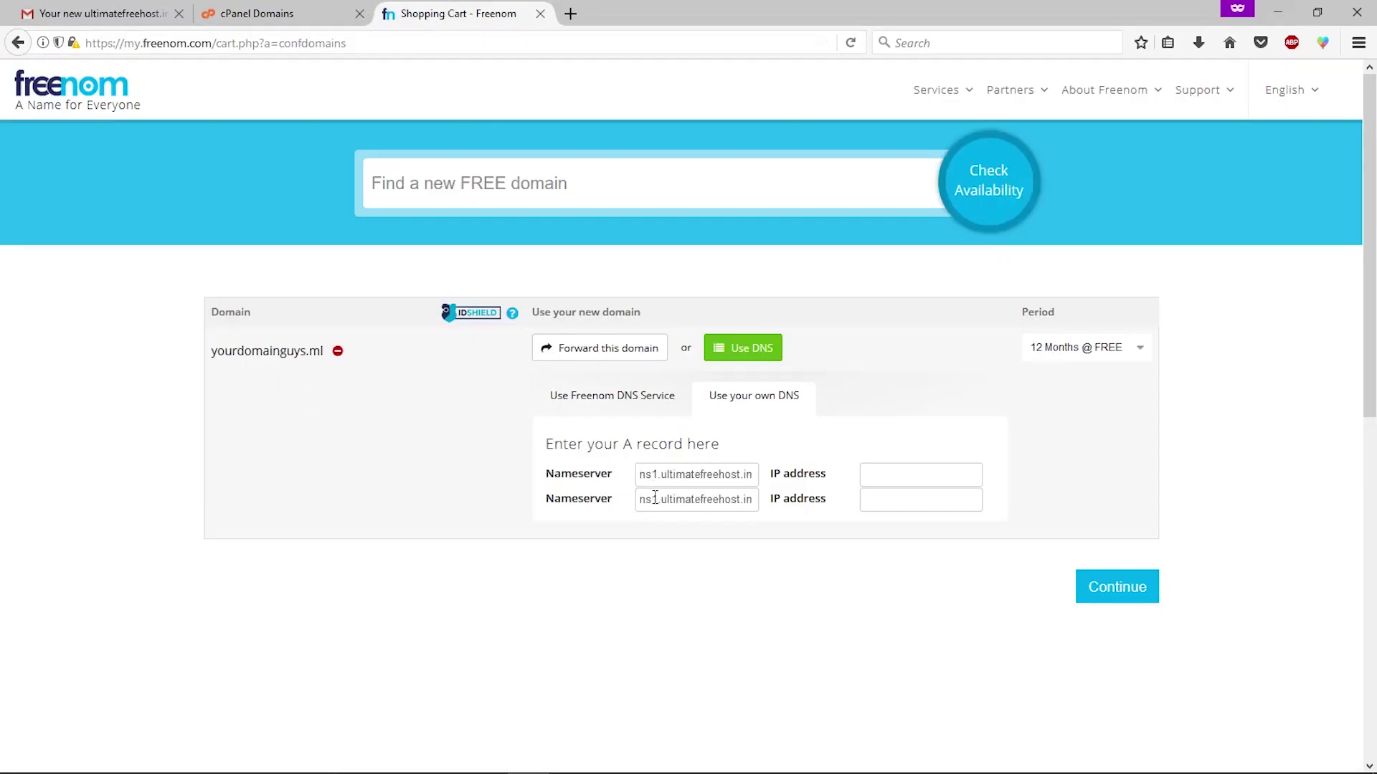
key("BackSpace")
type("2")
left_click(1117, 586)
- Choose India as the country, accept the terms and complete the domain order
left_click(800, 552)
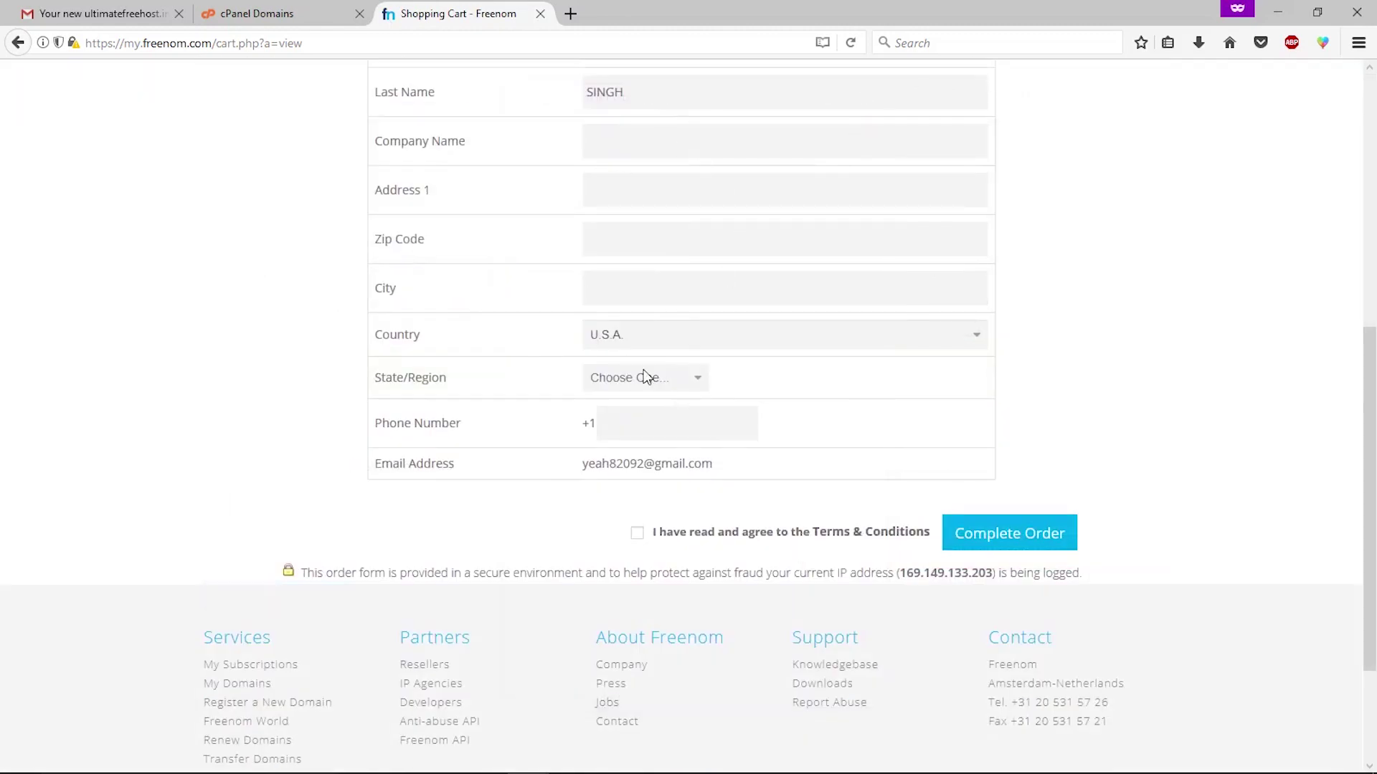
left_click(687, 349)
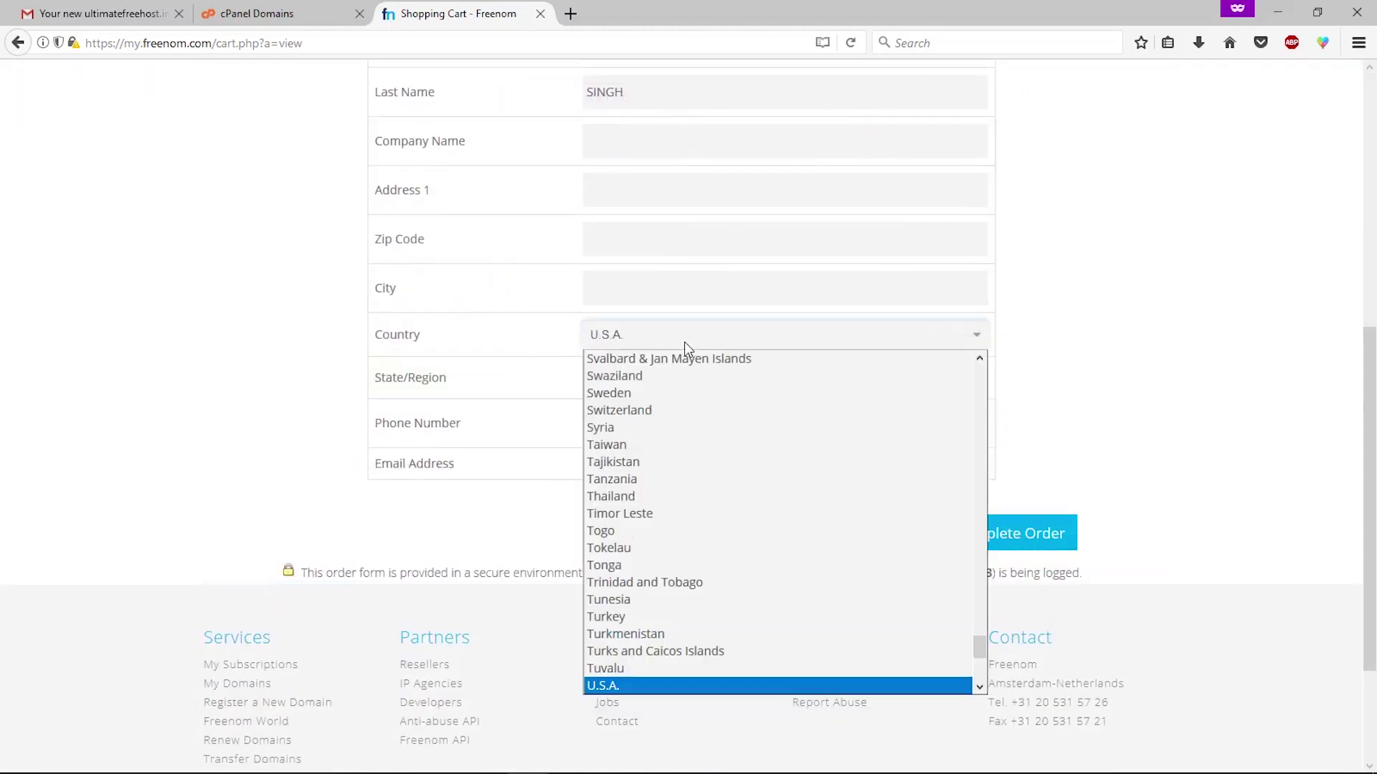
type("india")
key("Return")
left_click(636, 533)
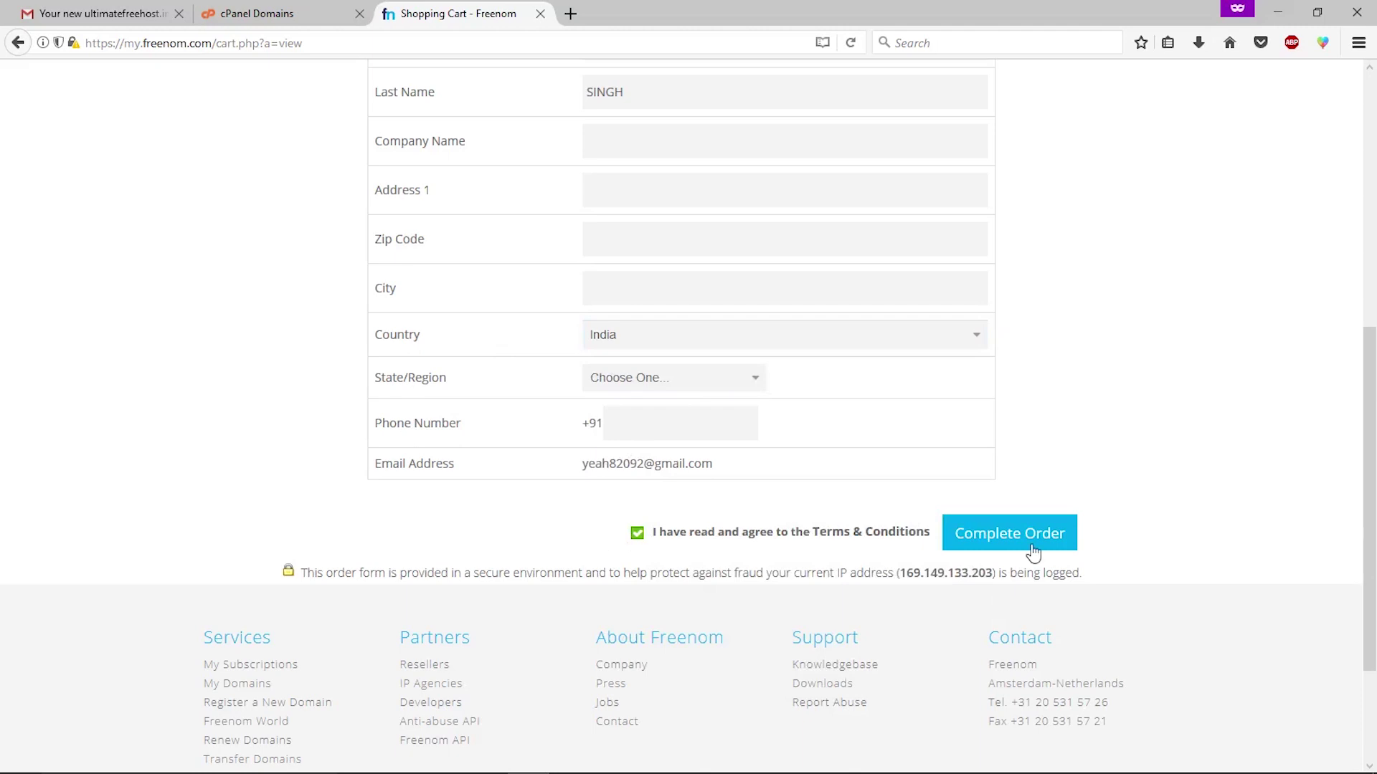
left_click(1033, 551)
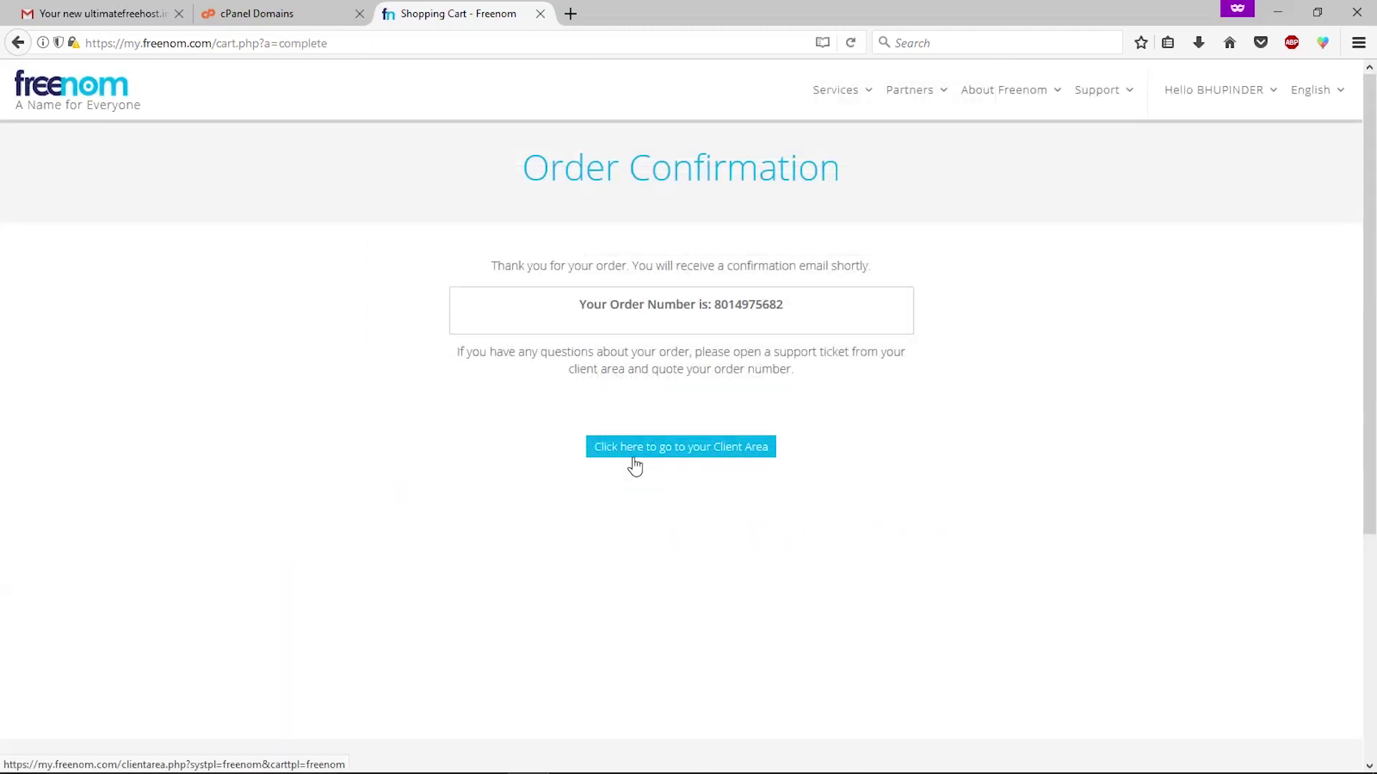
- Go to Services > My Domains in the client area and manage yourdomainguys.ml
left_click(634, 451)
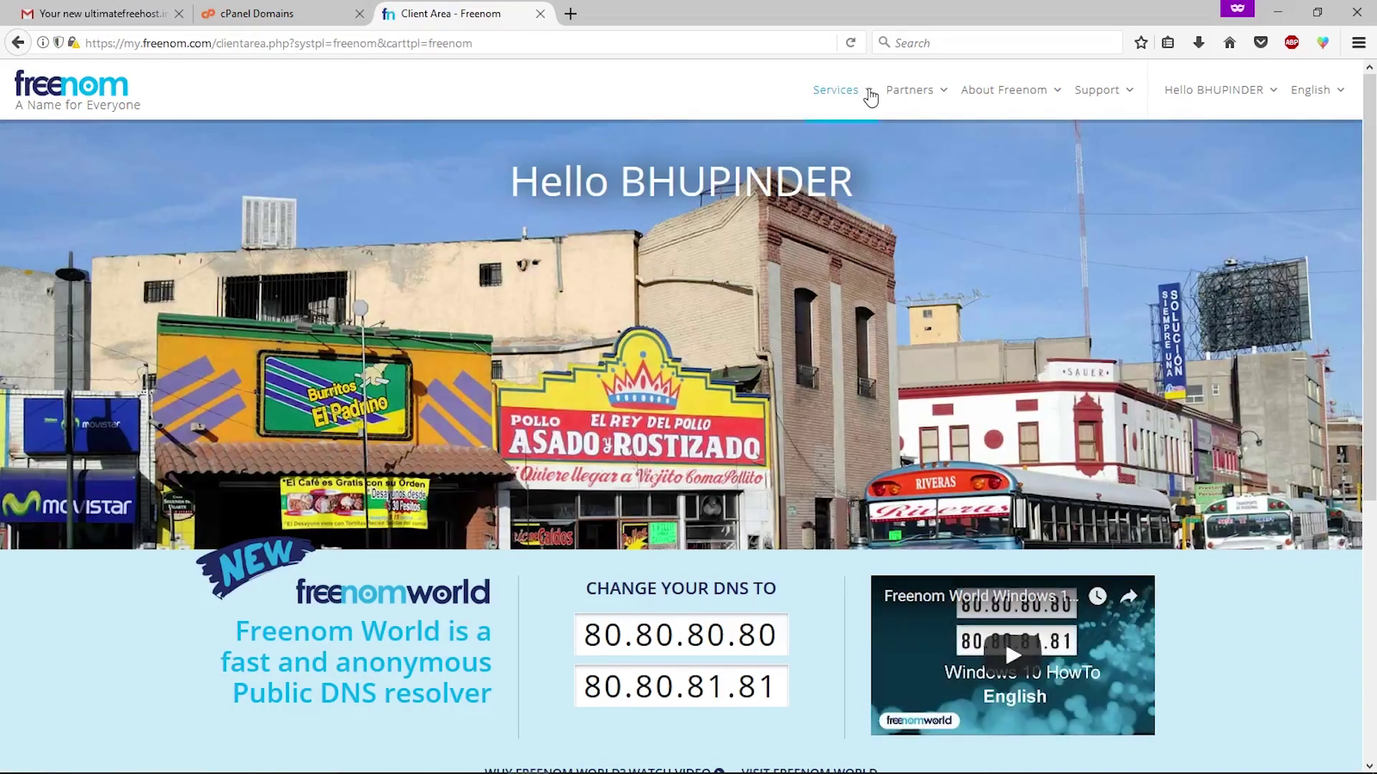
left_click(867, 90)
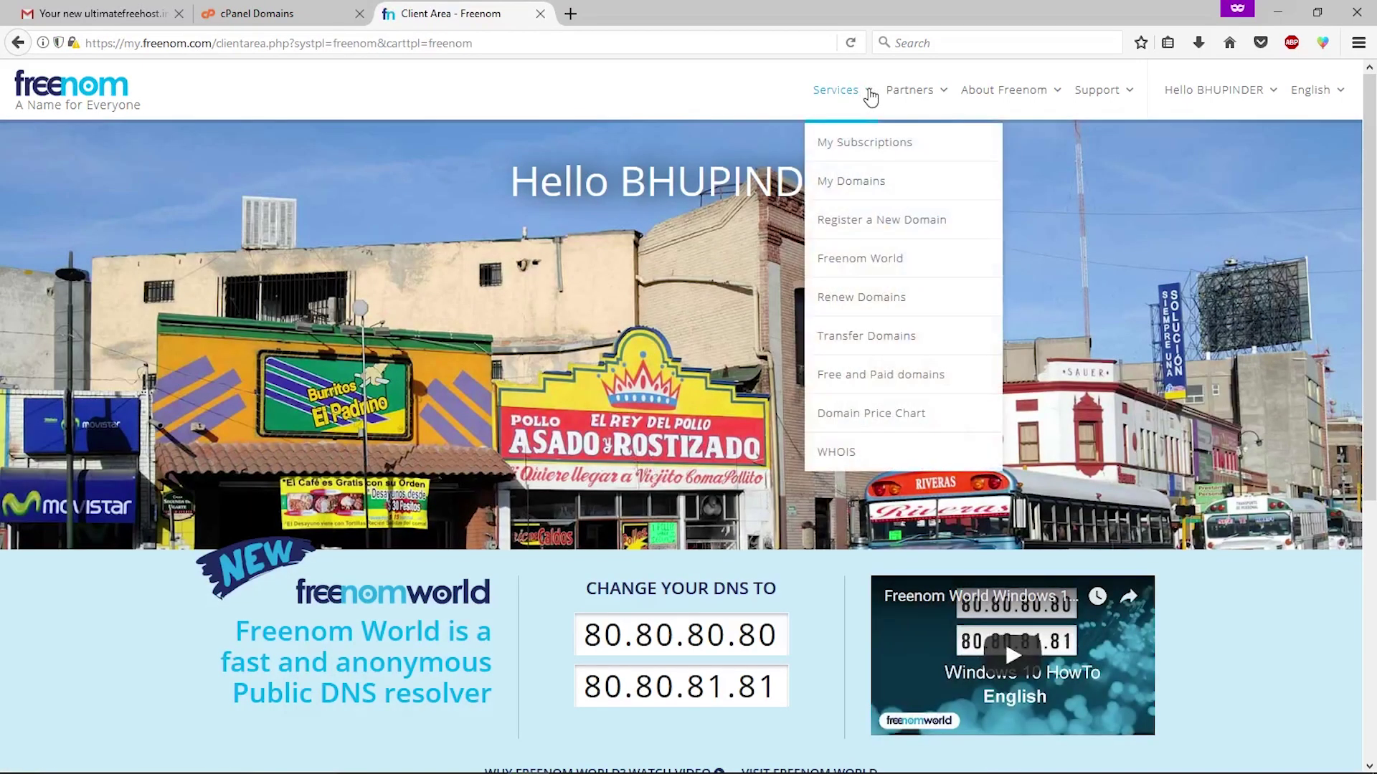
left_click(864, 180)
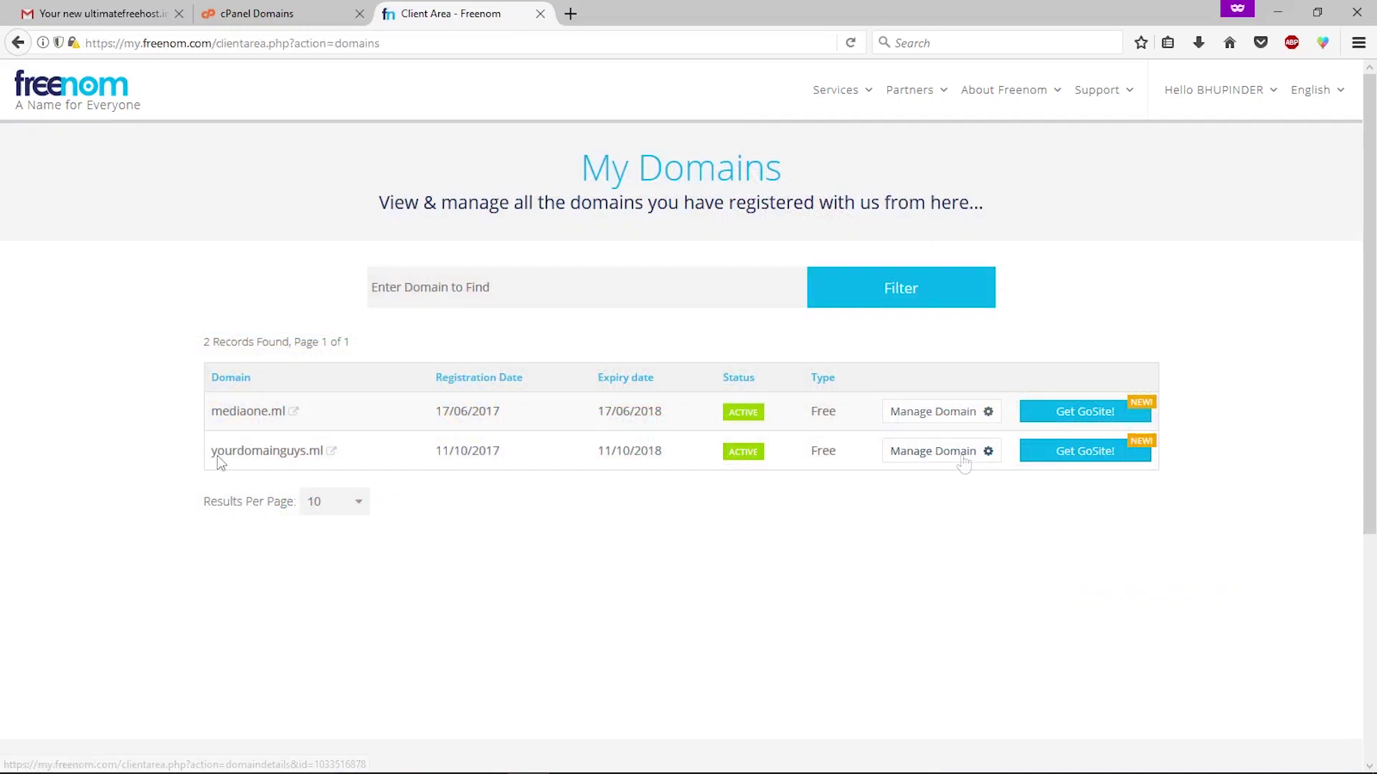
left_click(916, 463)
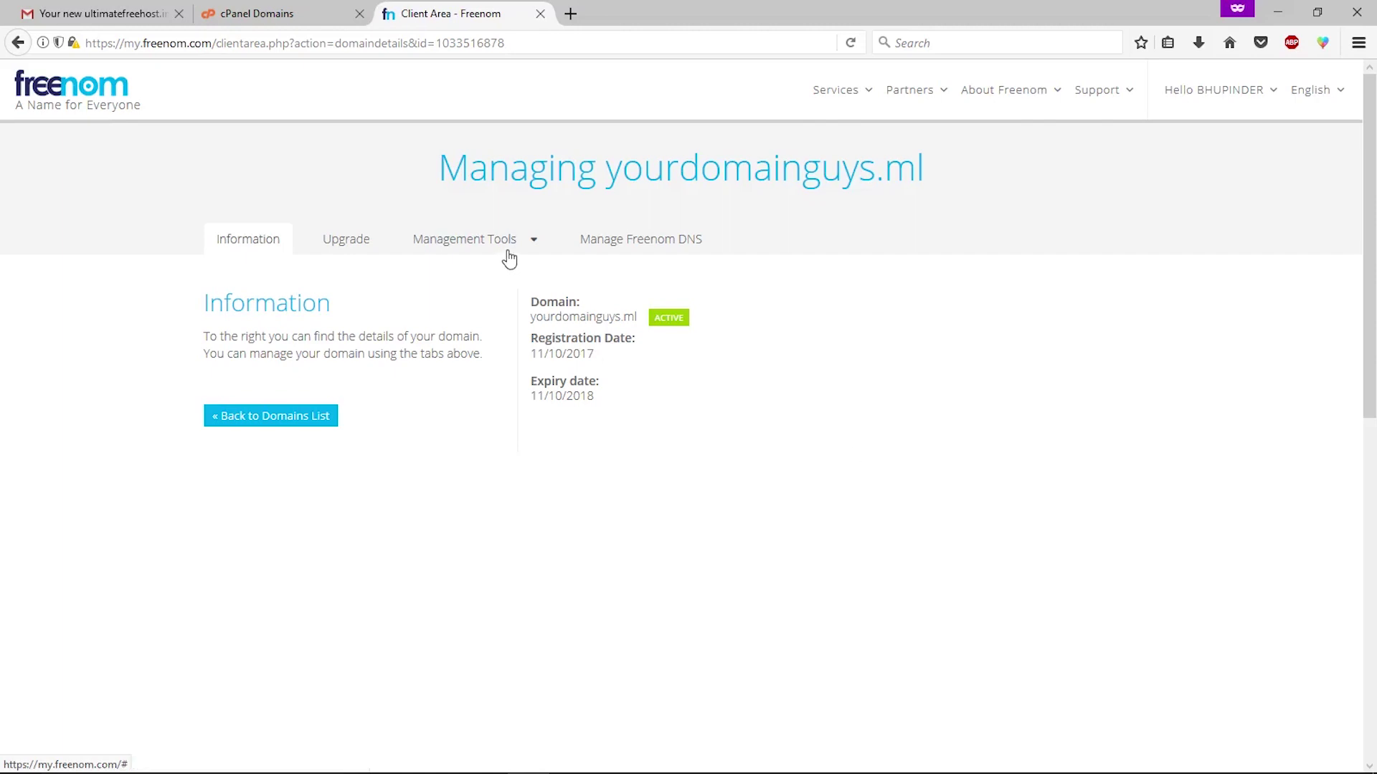
- Check the domain's nameservers, then select the domain name on the Information view
left_click(536, 245)
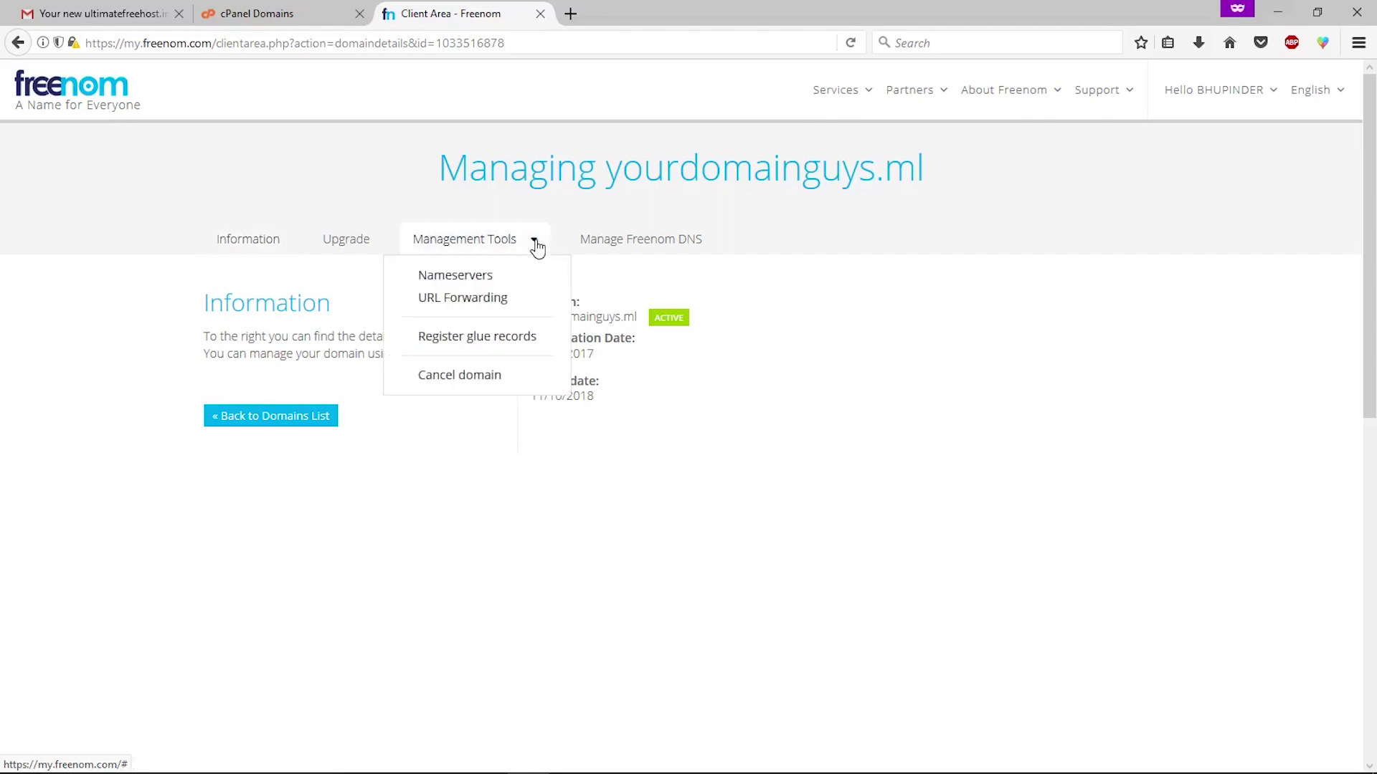
left_click(498, 277)
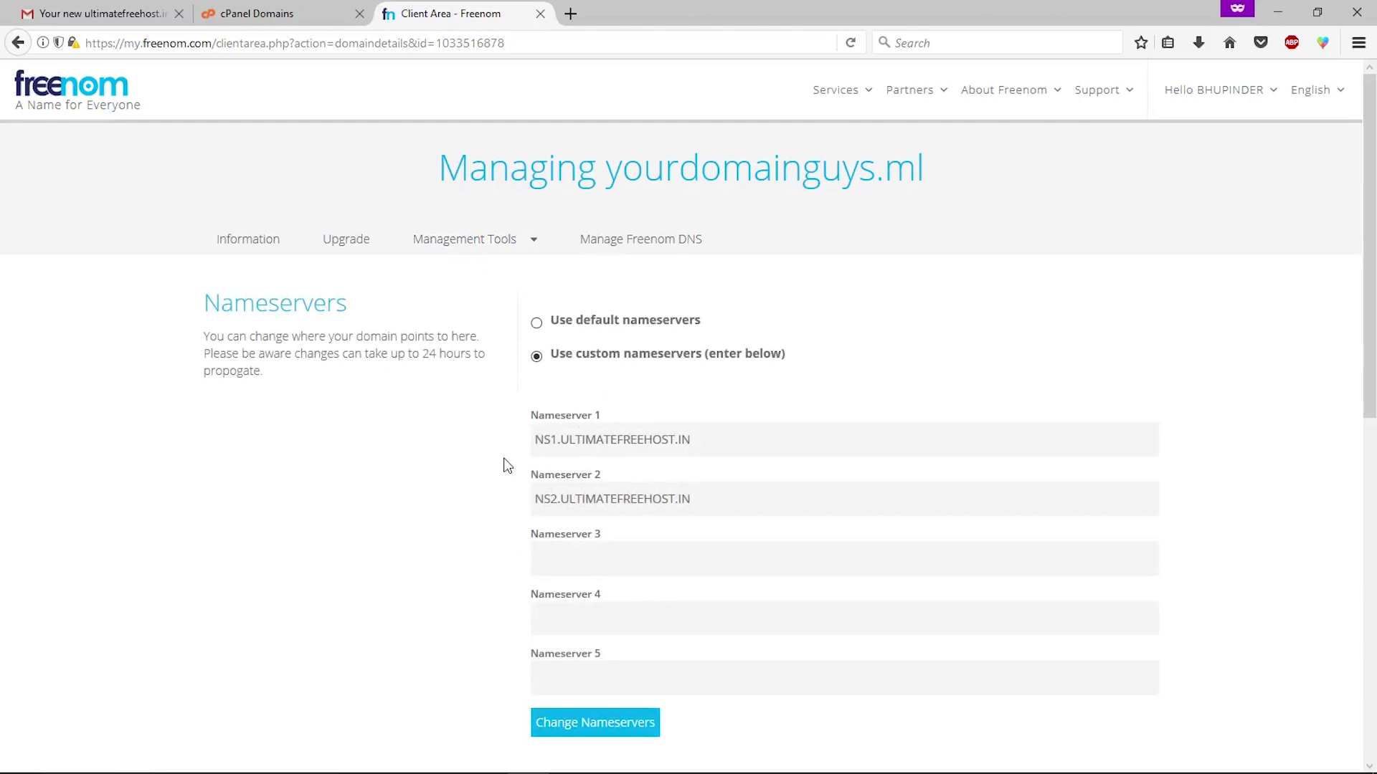
left_click(239, 244)
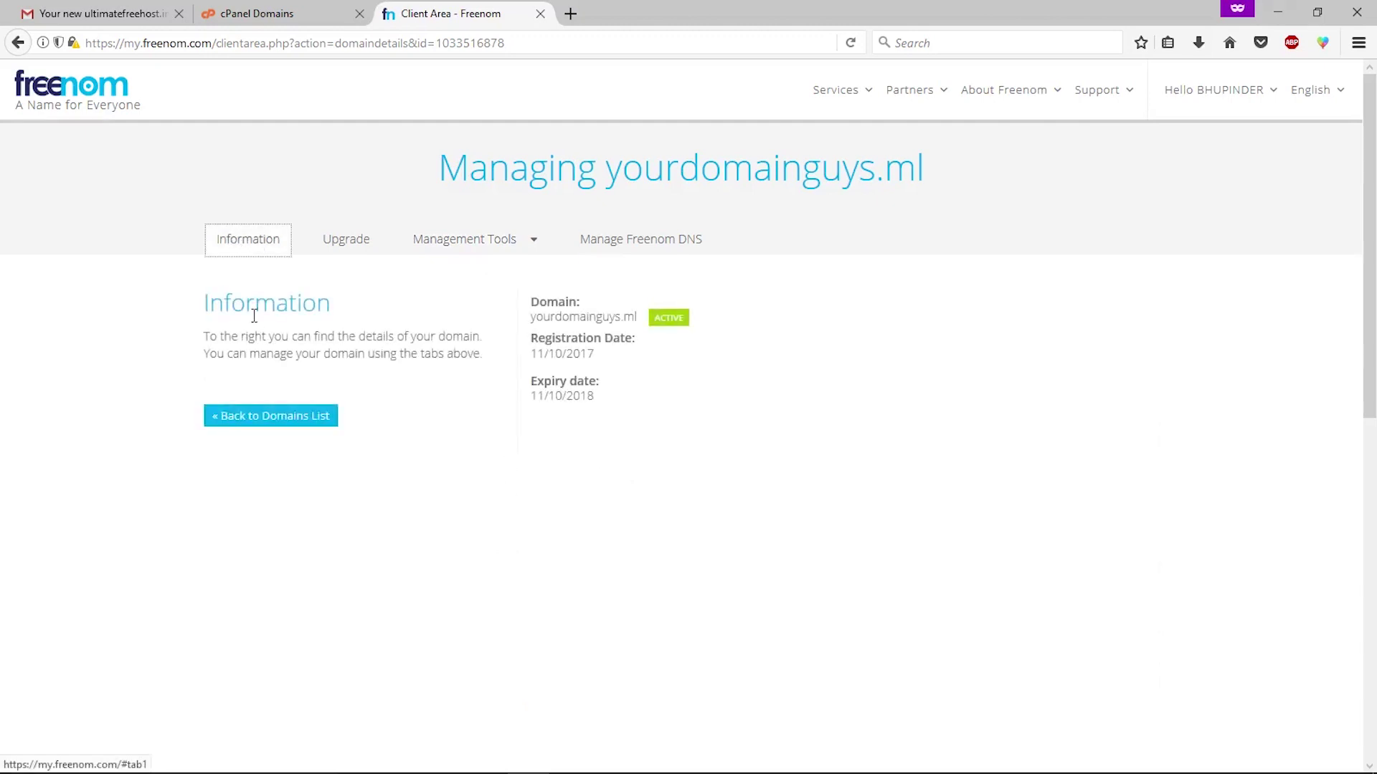
left_click_drag(639, 317, 215, 304)
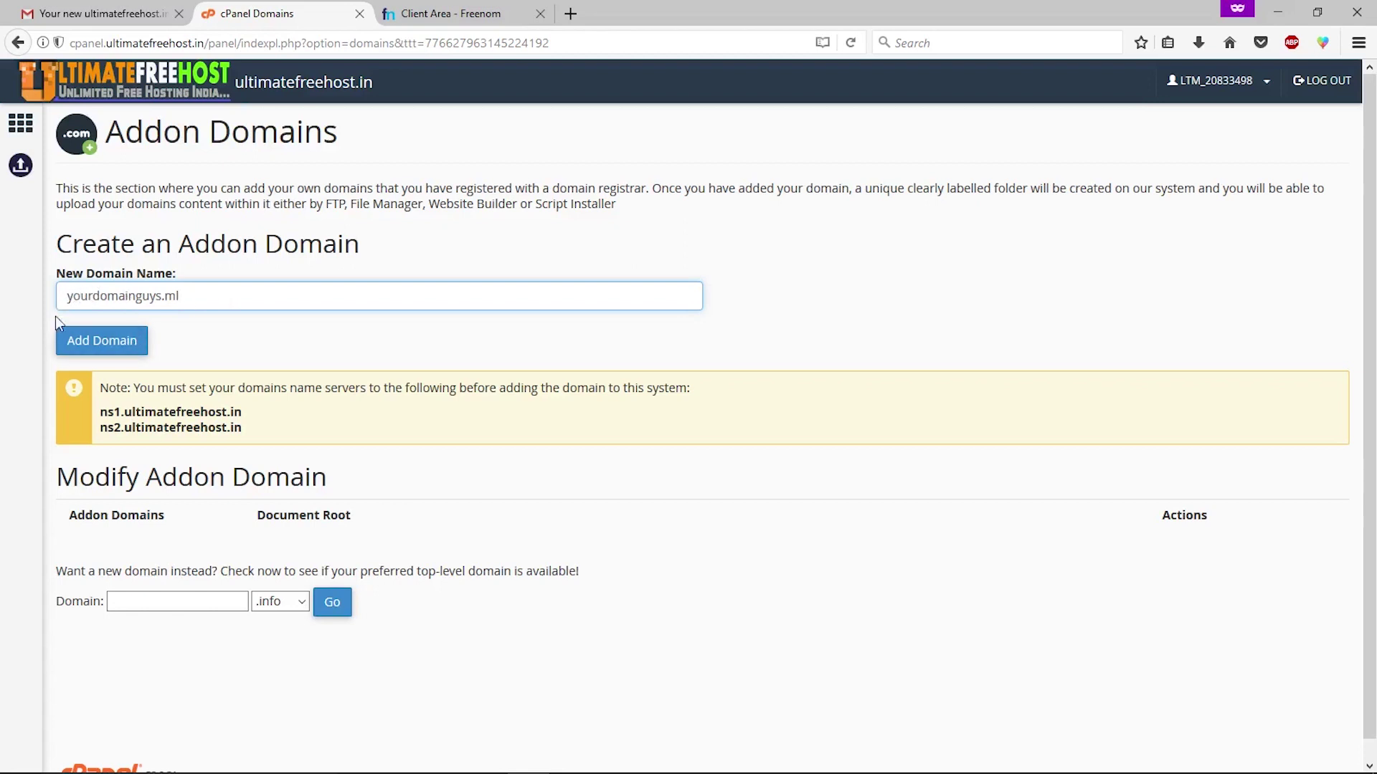
- Add yourdomainguys.ml as an addon domain, then go back to the cPanel home
left_click(89, 353)
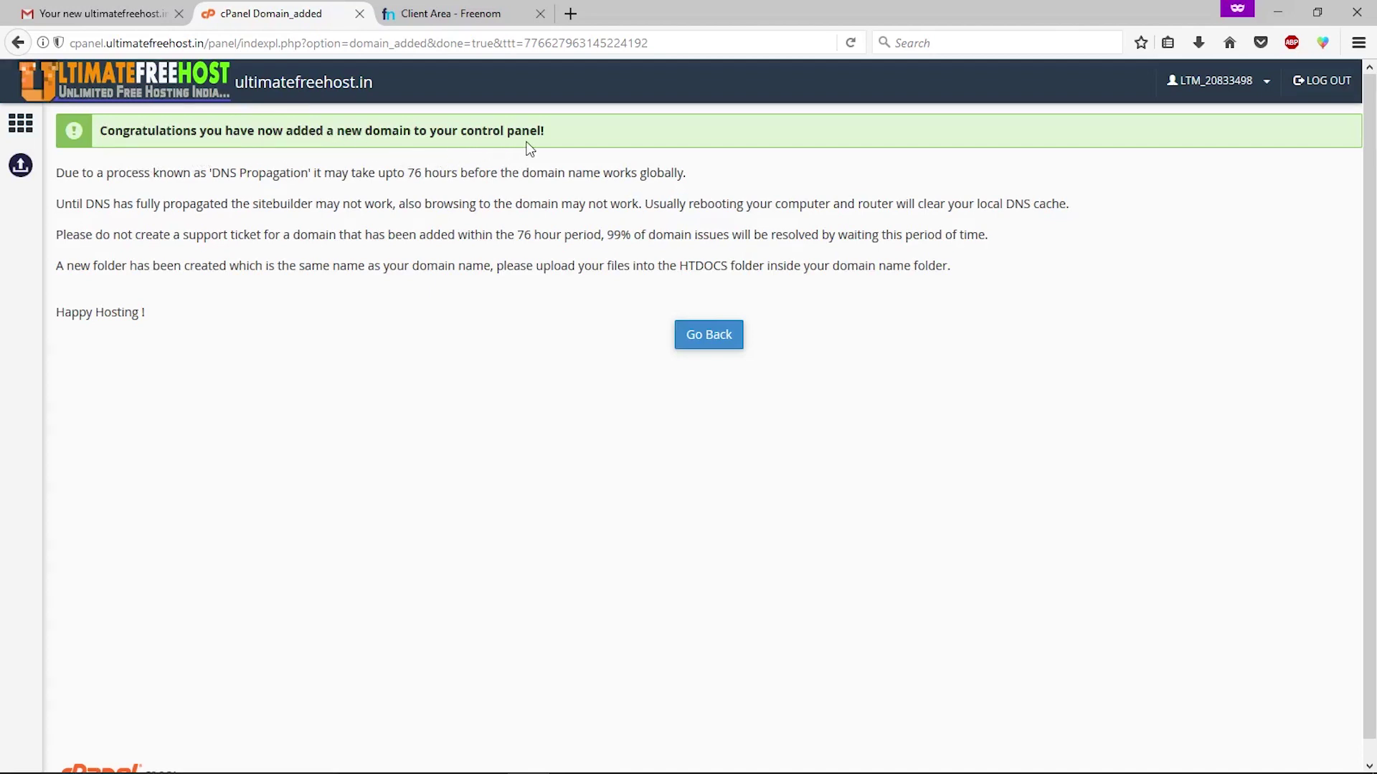
left_click(18, 127)
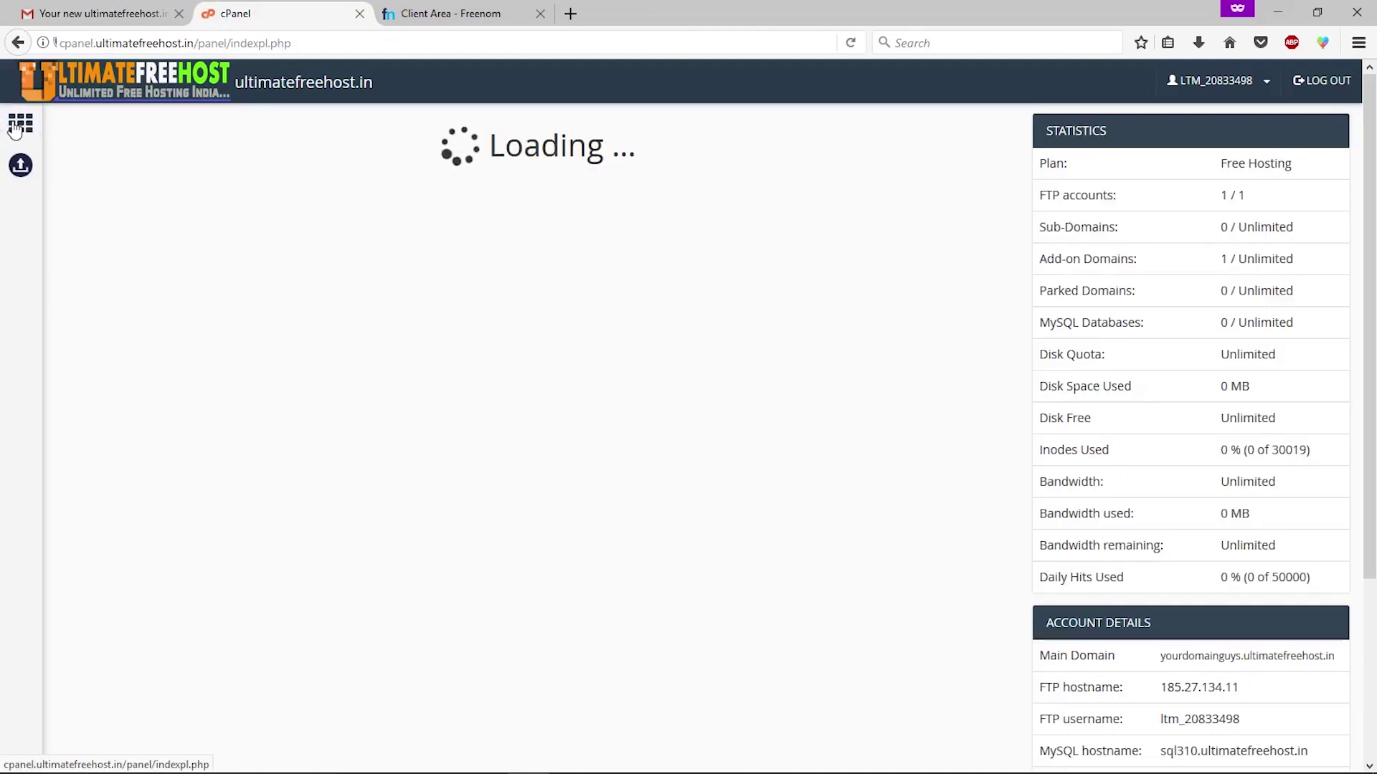
- Launch Softaculous Apps Installer from the Software section of cPanel
scroll(238, 314, "down", 8)
scroll(238, 314, "down", 8)
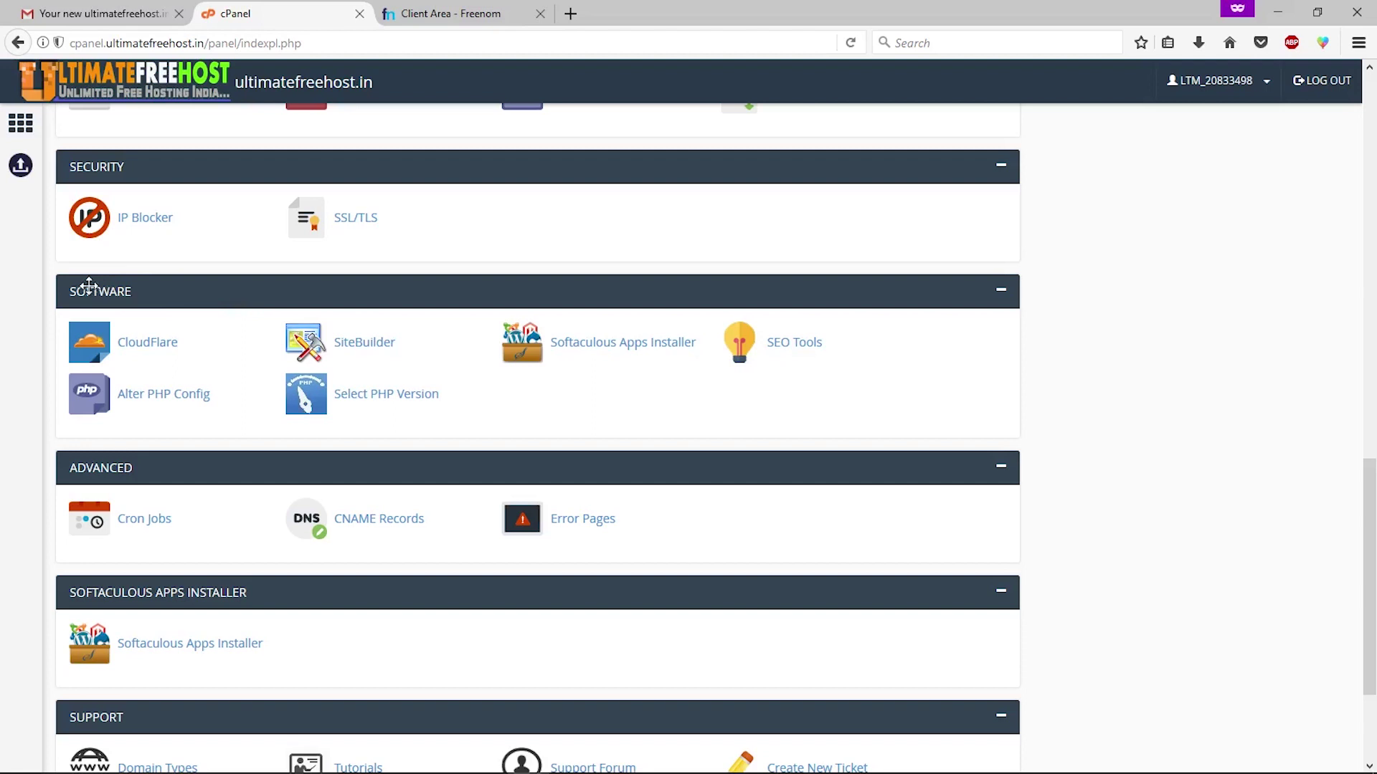
left_click(592, 343)
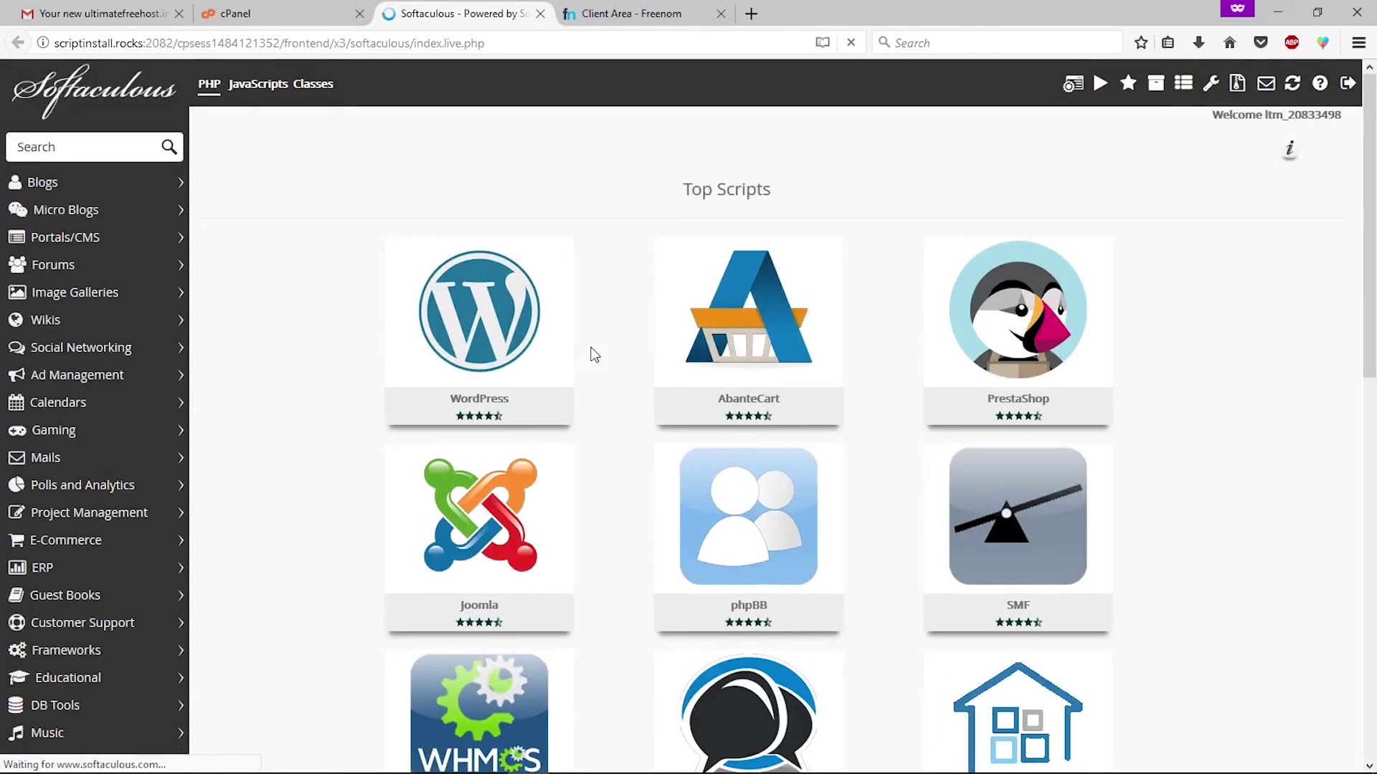
mouse_move(394, 523)
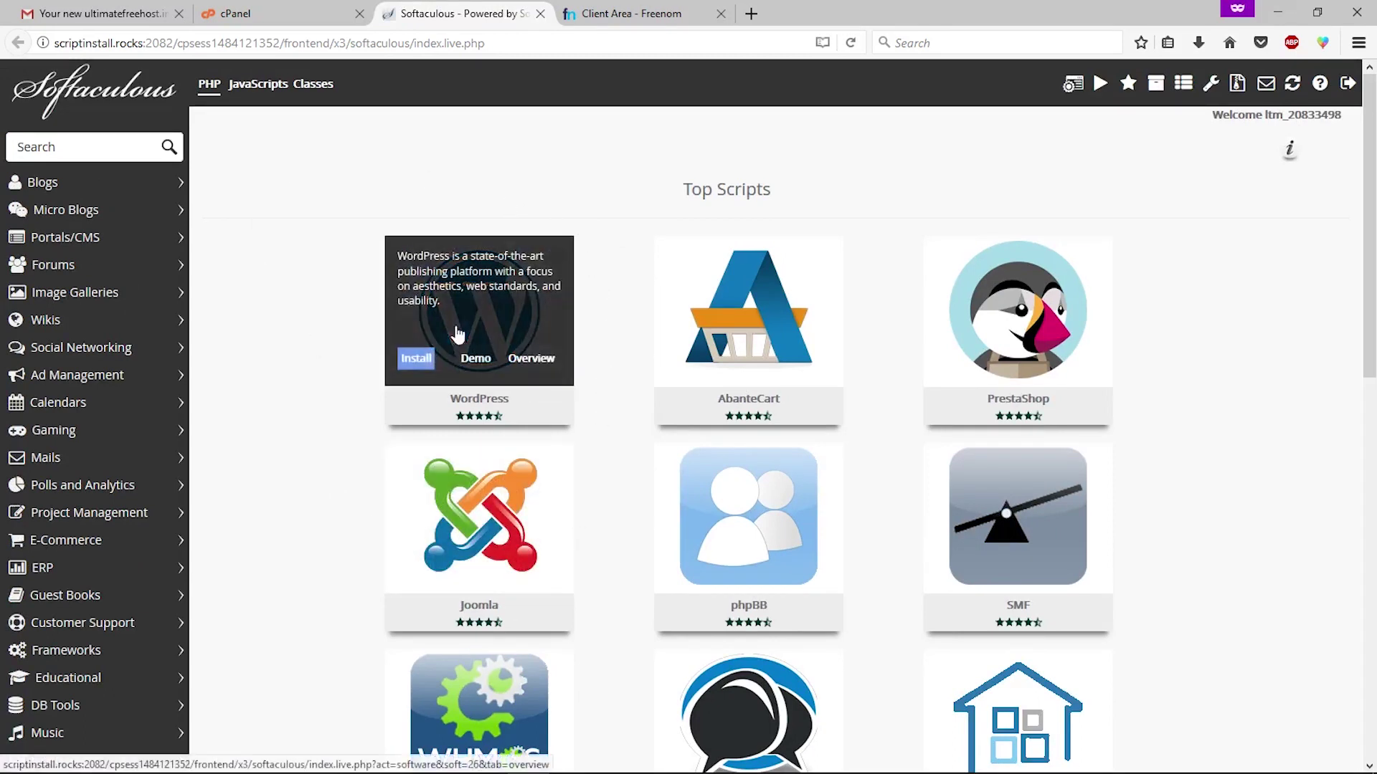
- Start a WordPress install at the domain root, named 'yourdomainguys', described 'Every thing here for you guys'
left_click(418, 361)
scroll(713, 502, "down", 3)
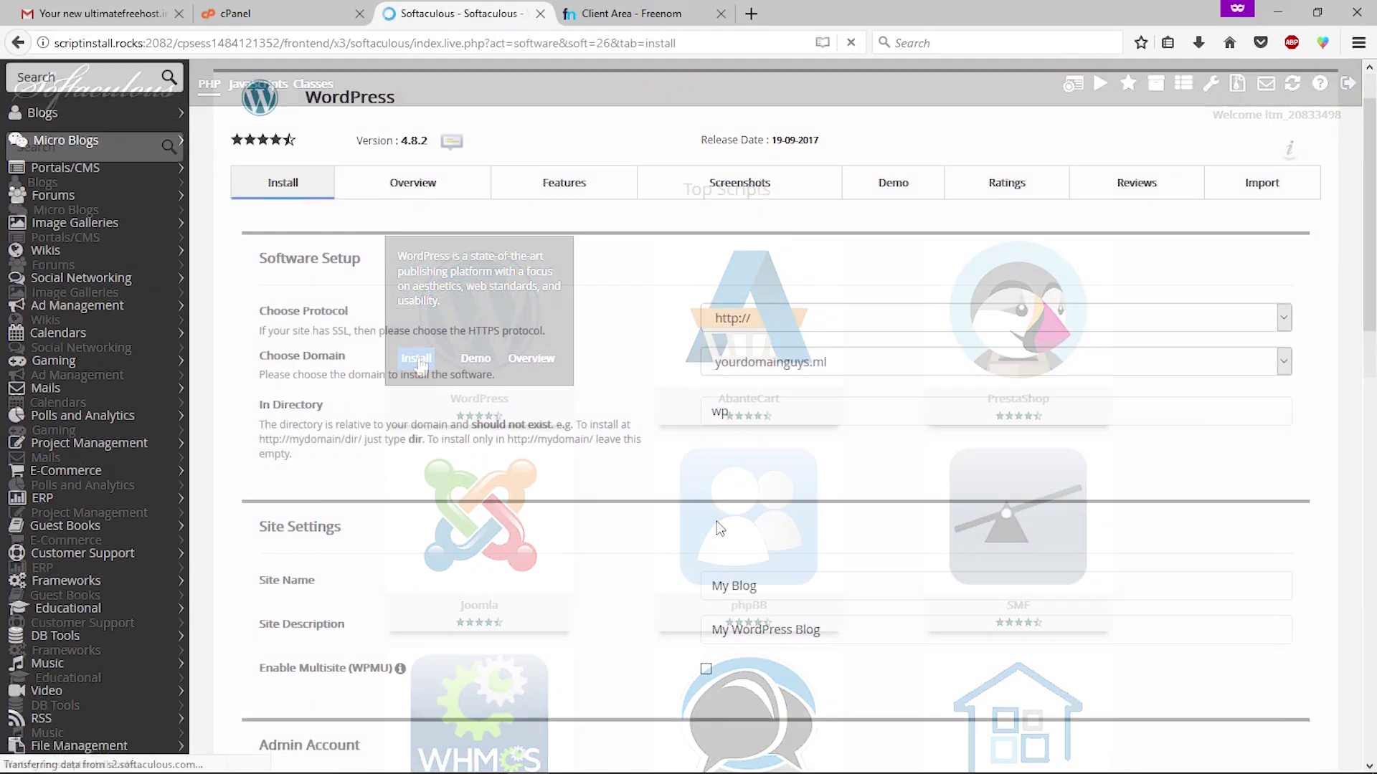
double_click(737, 383)
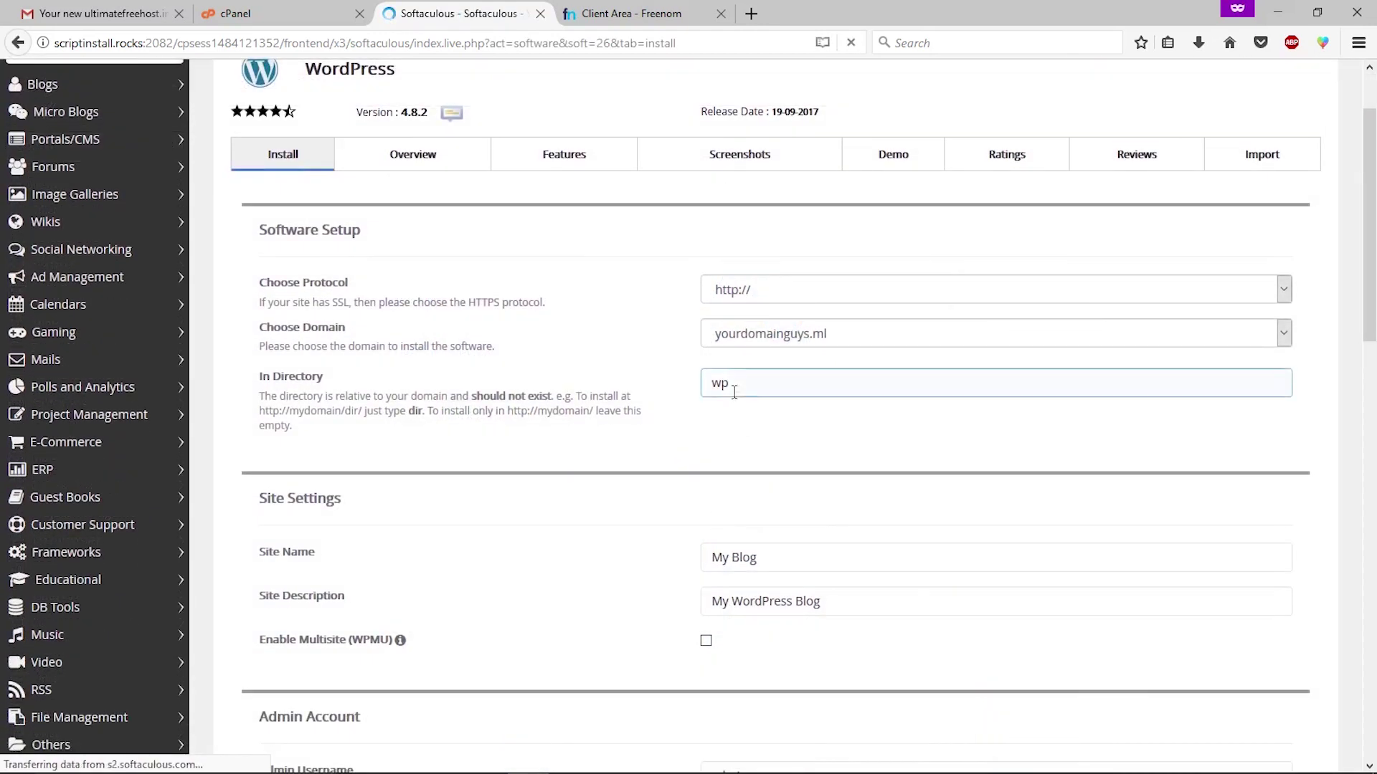
key("BackSpace")
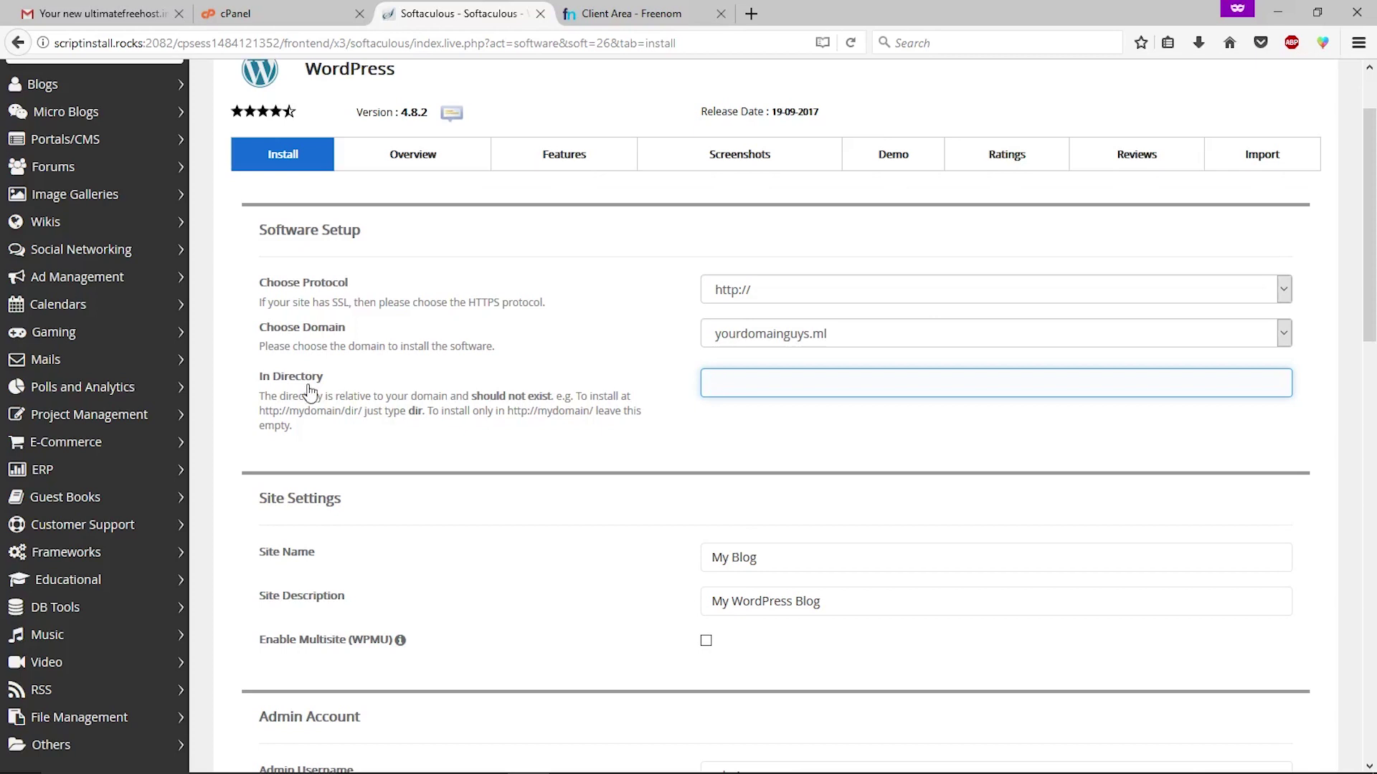
scroll(717, 502, "down", 5)
triple_click(746, 362)
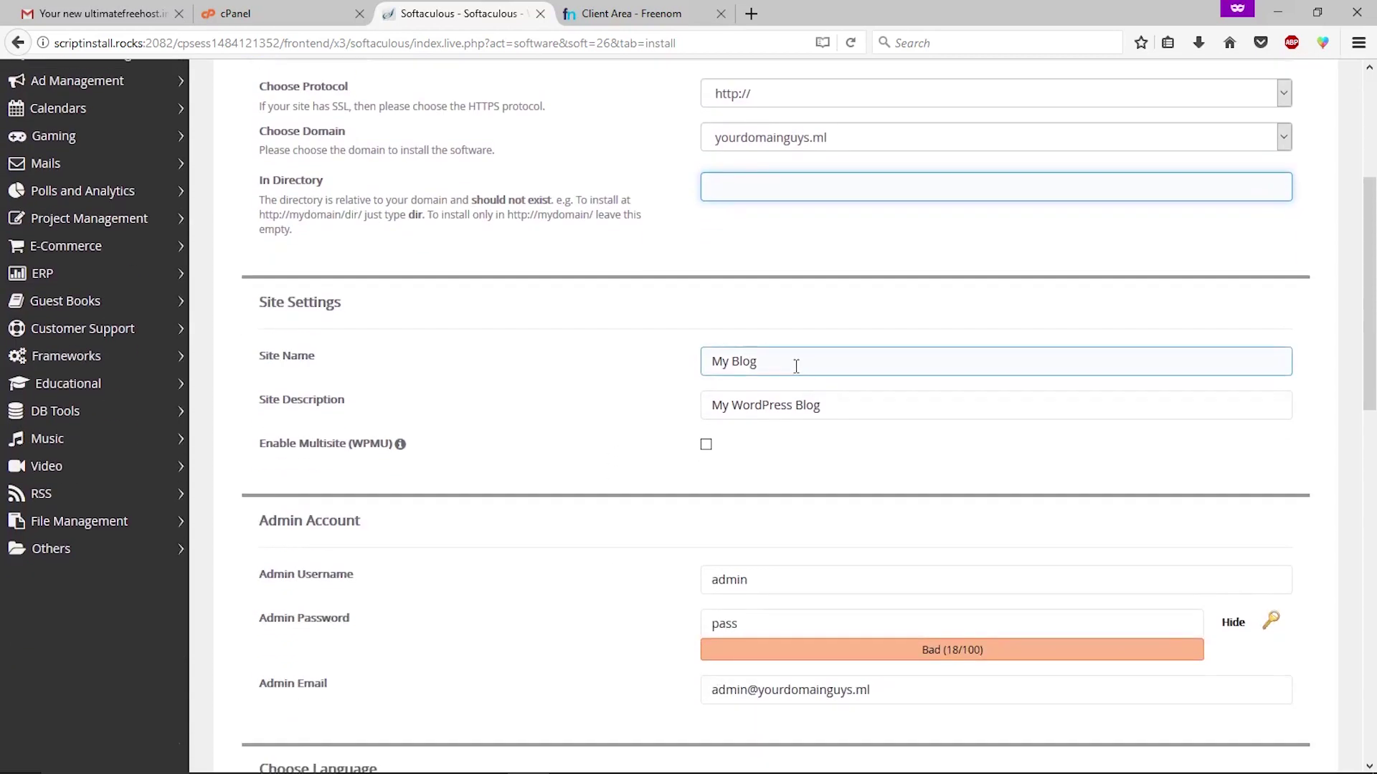
type("yourdomainguys")
key("Tab")
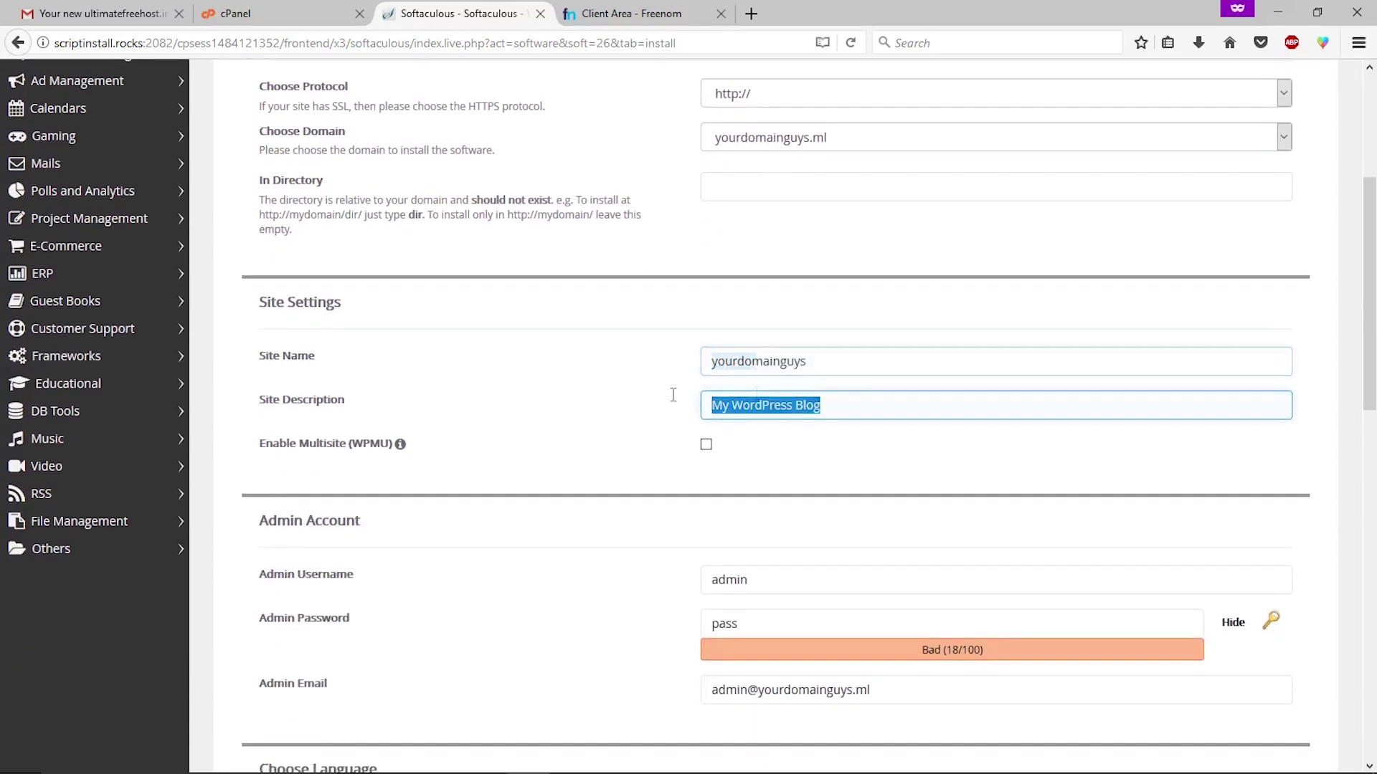
type("Every thing here for you guys")
- Replace the default admin password with the pasted one and start the installation
scroll(502, 401, "down", 5)
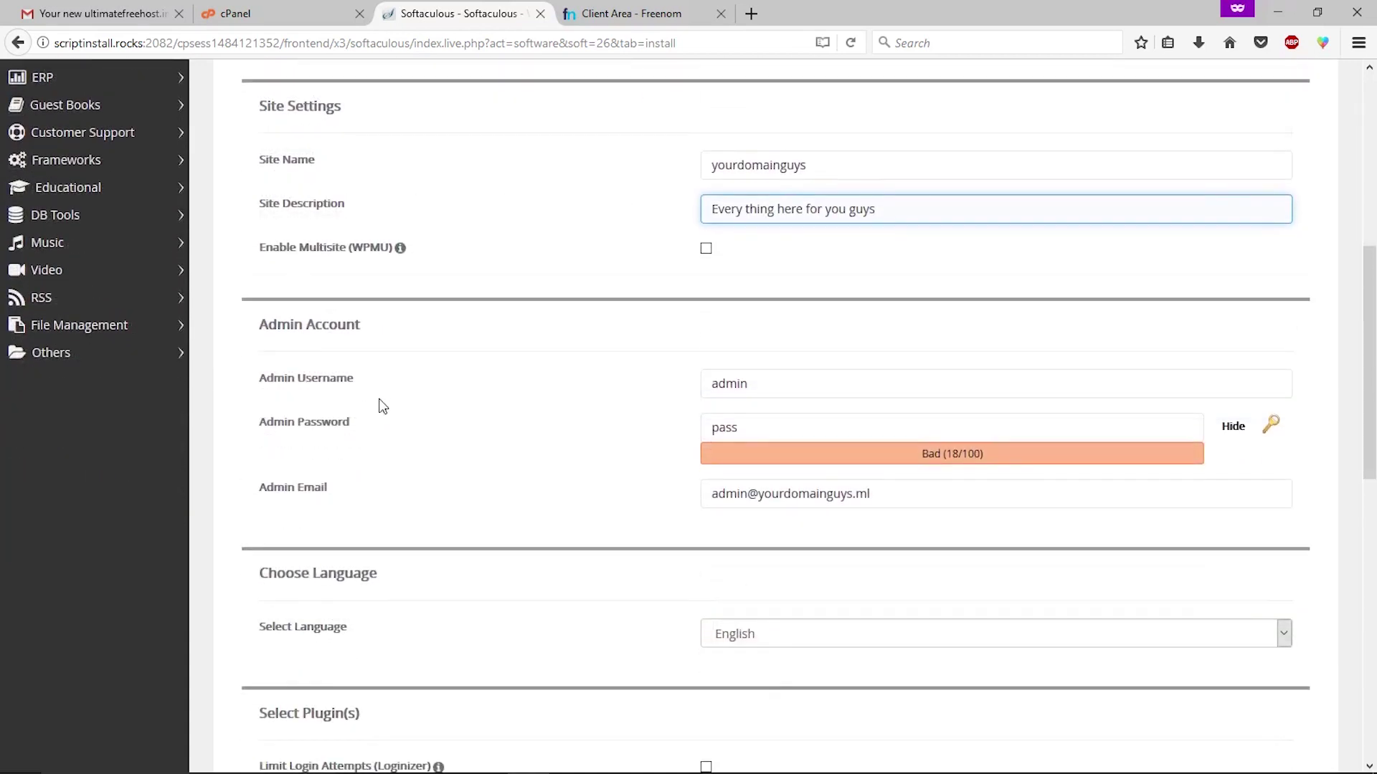
left_click(748, 397)
left_click(757, 430)
left_click_drag(757, 430, 668, 425)
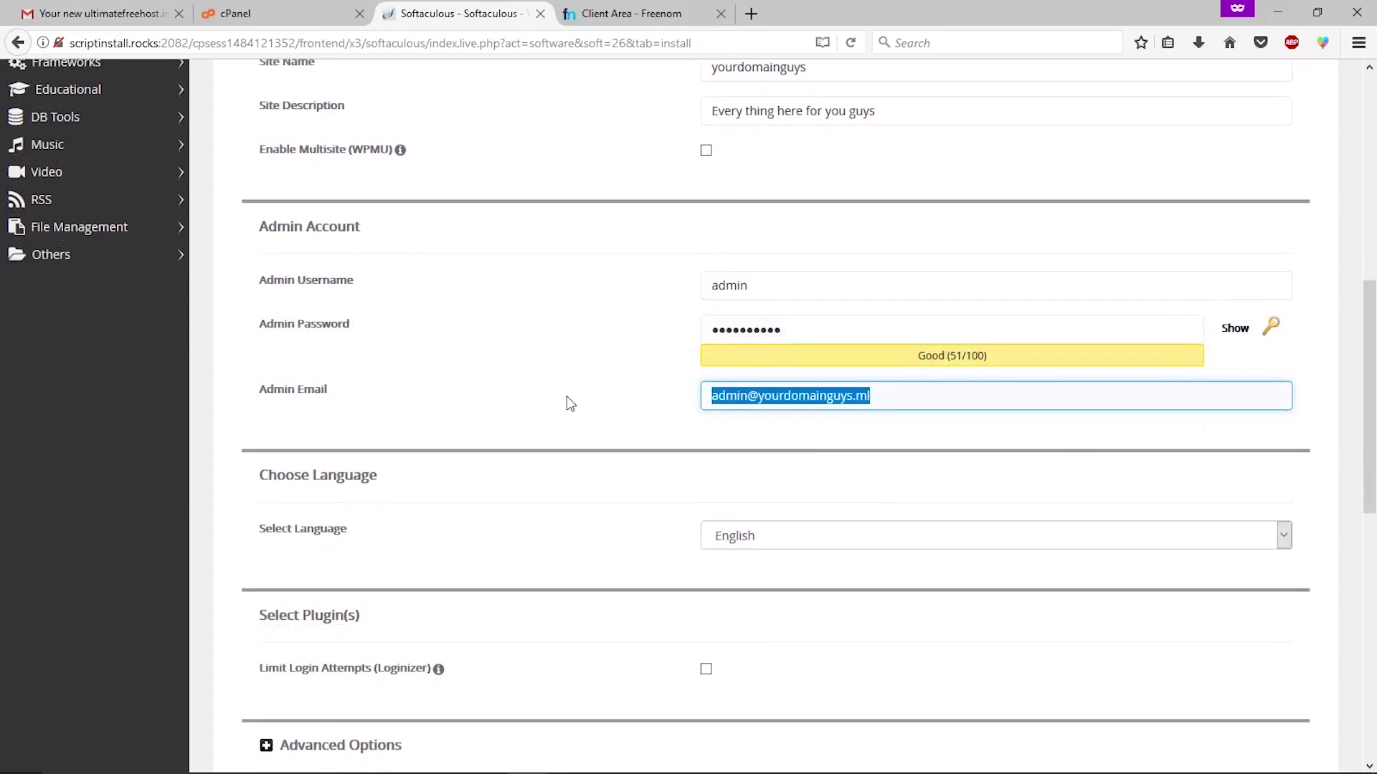
key("ctrl+v")
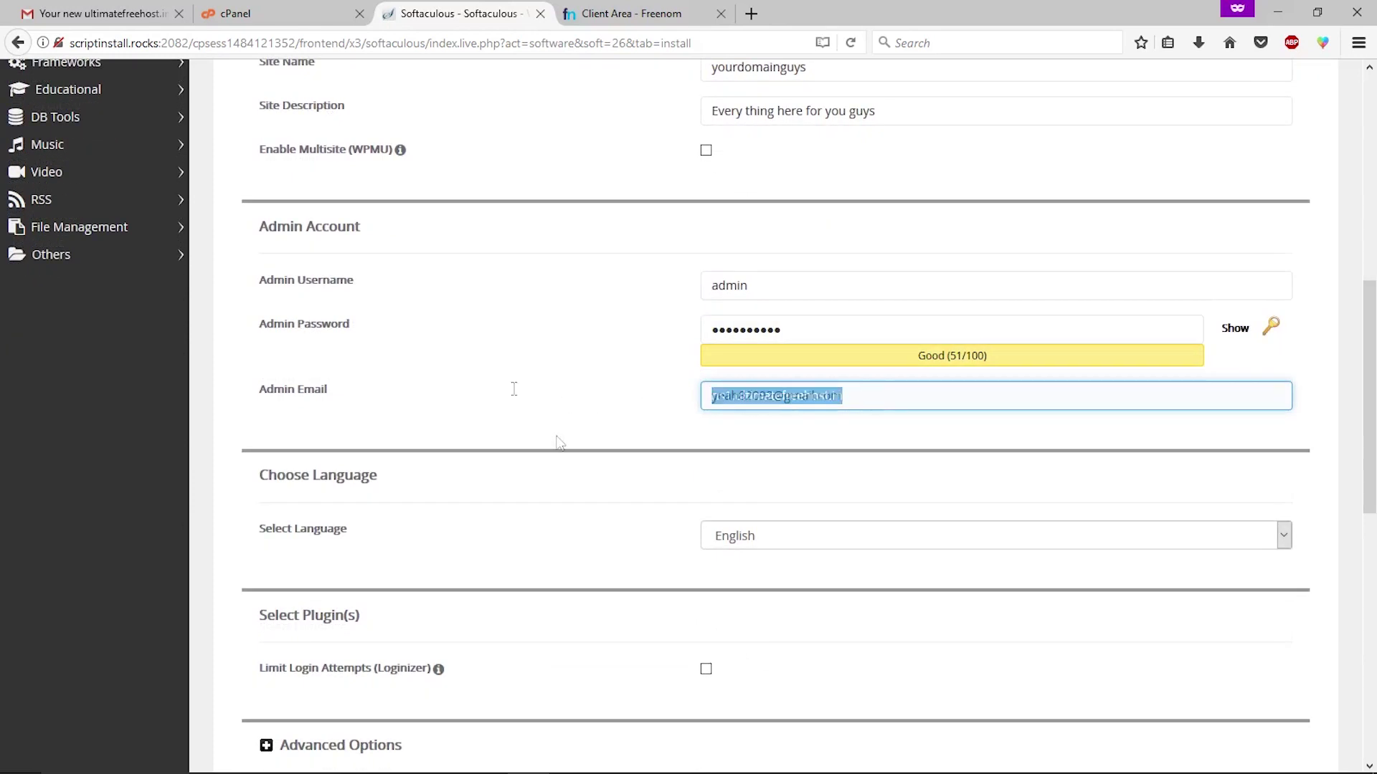
key("ctrl+v")
scroll(560, 444, "down", 10)
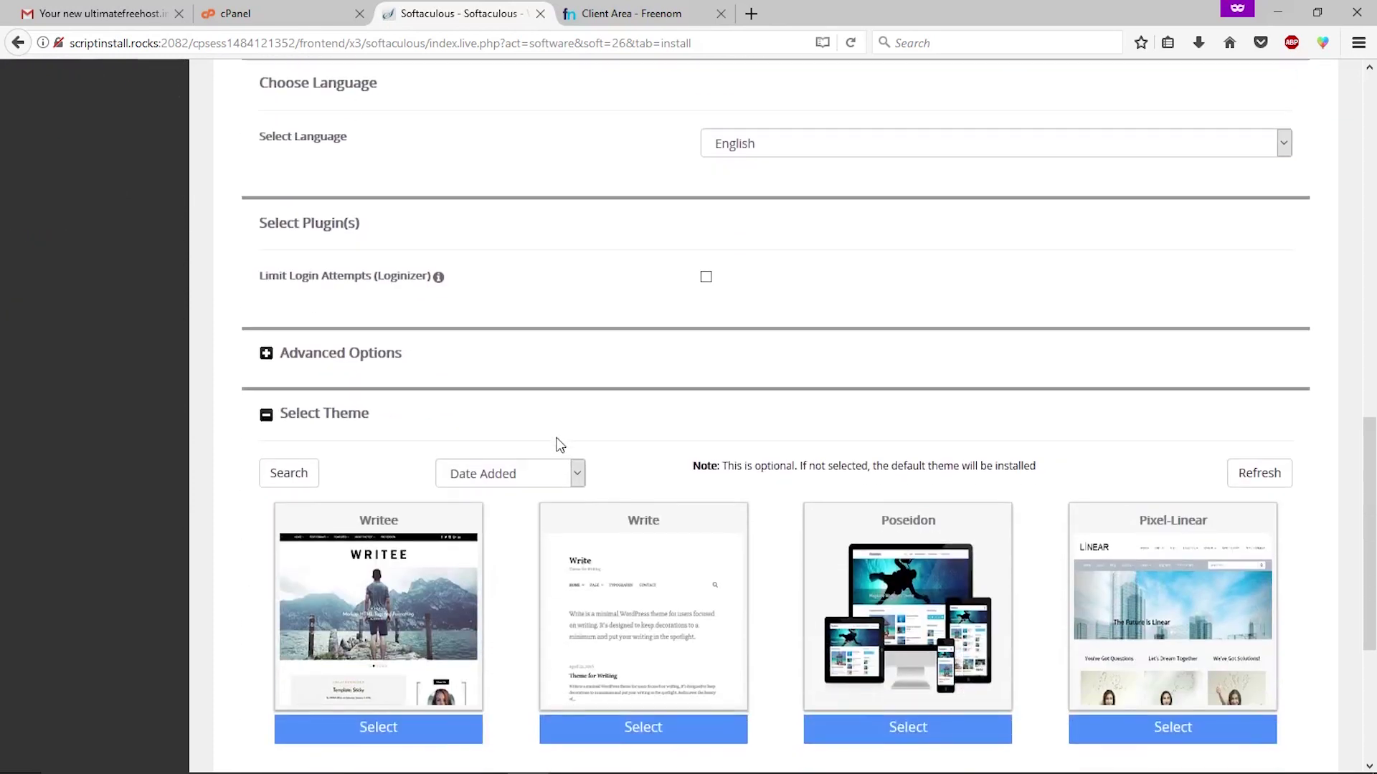
scroll(560, 445, "down", 5)
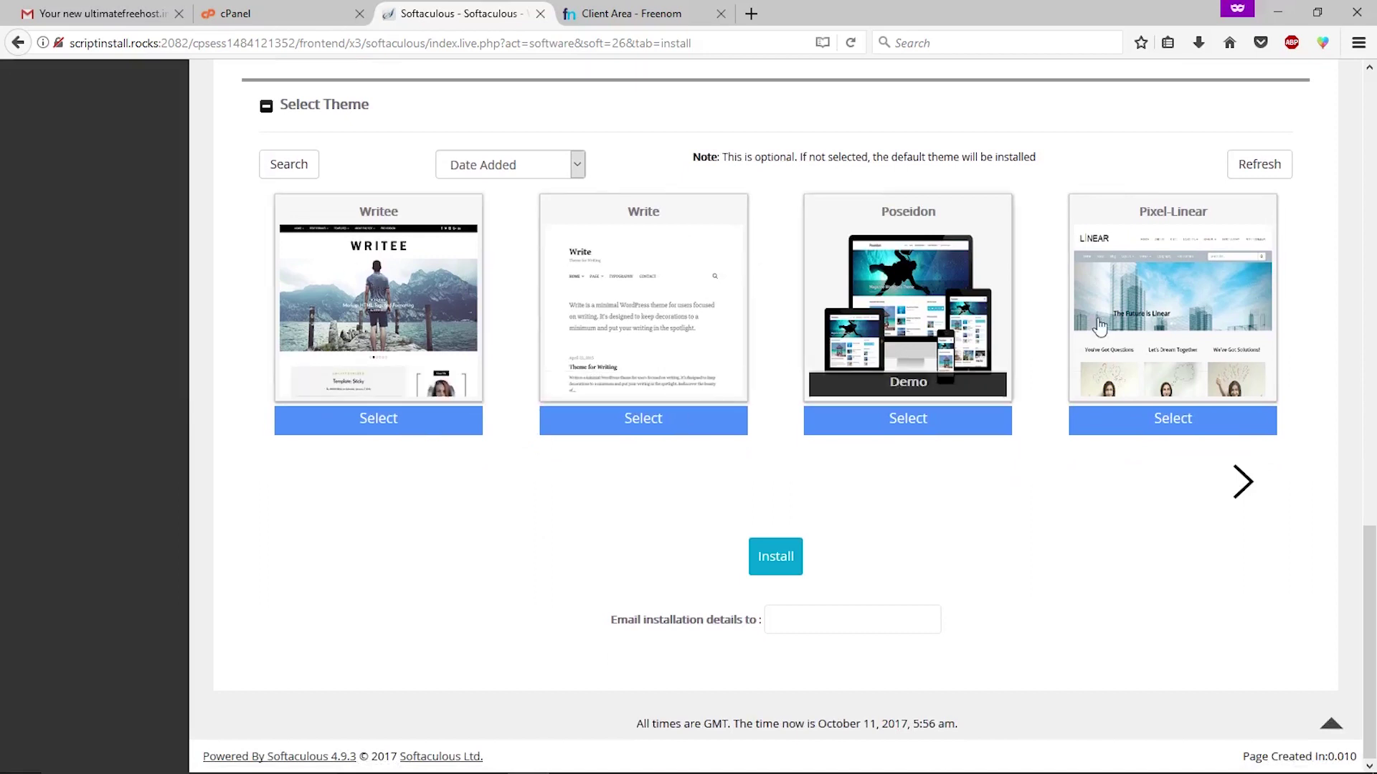
left_click(767, 570)
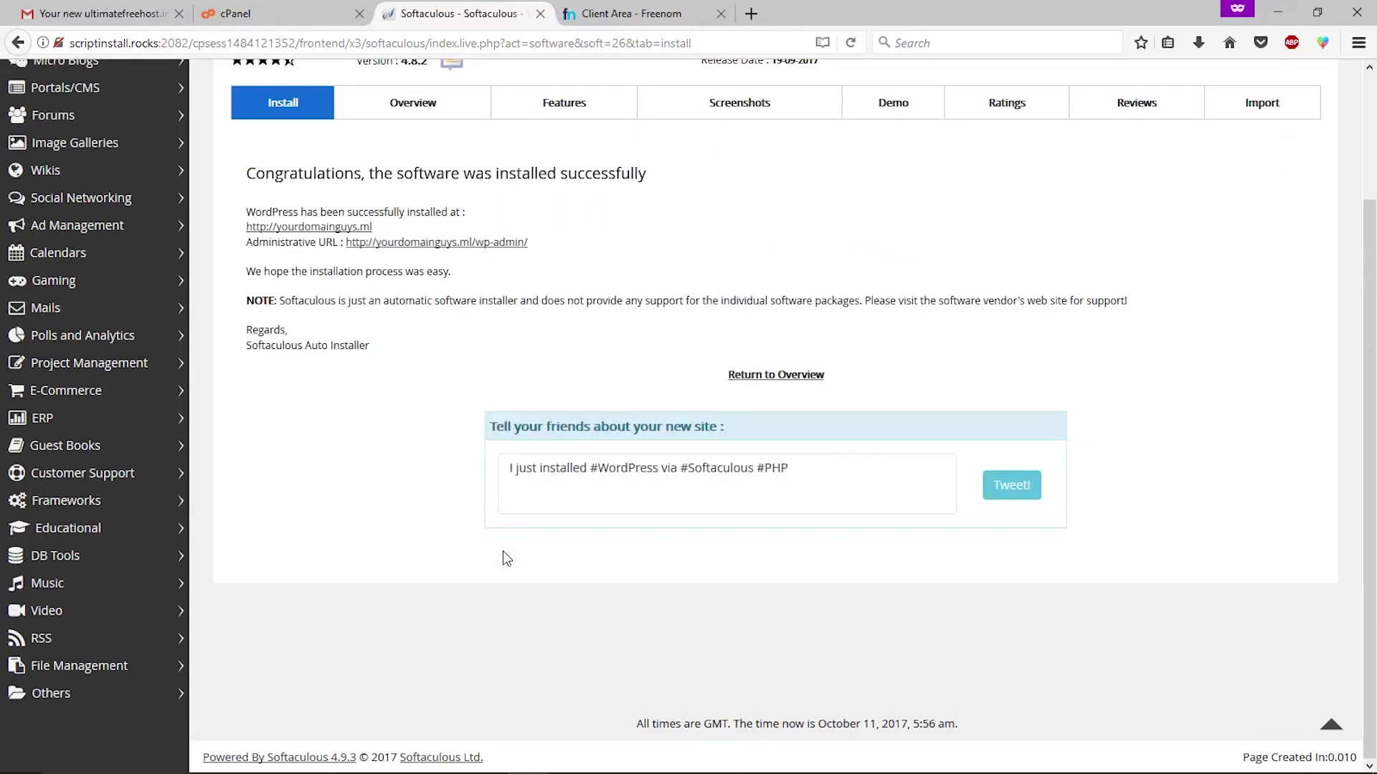
- Review the WordPress success message, then switch to the Gmail tab
scroll(568, 406, "up", 3)
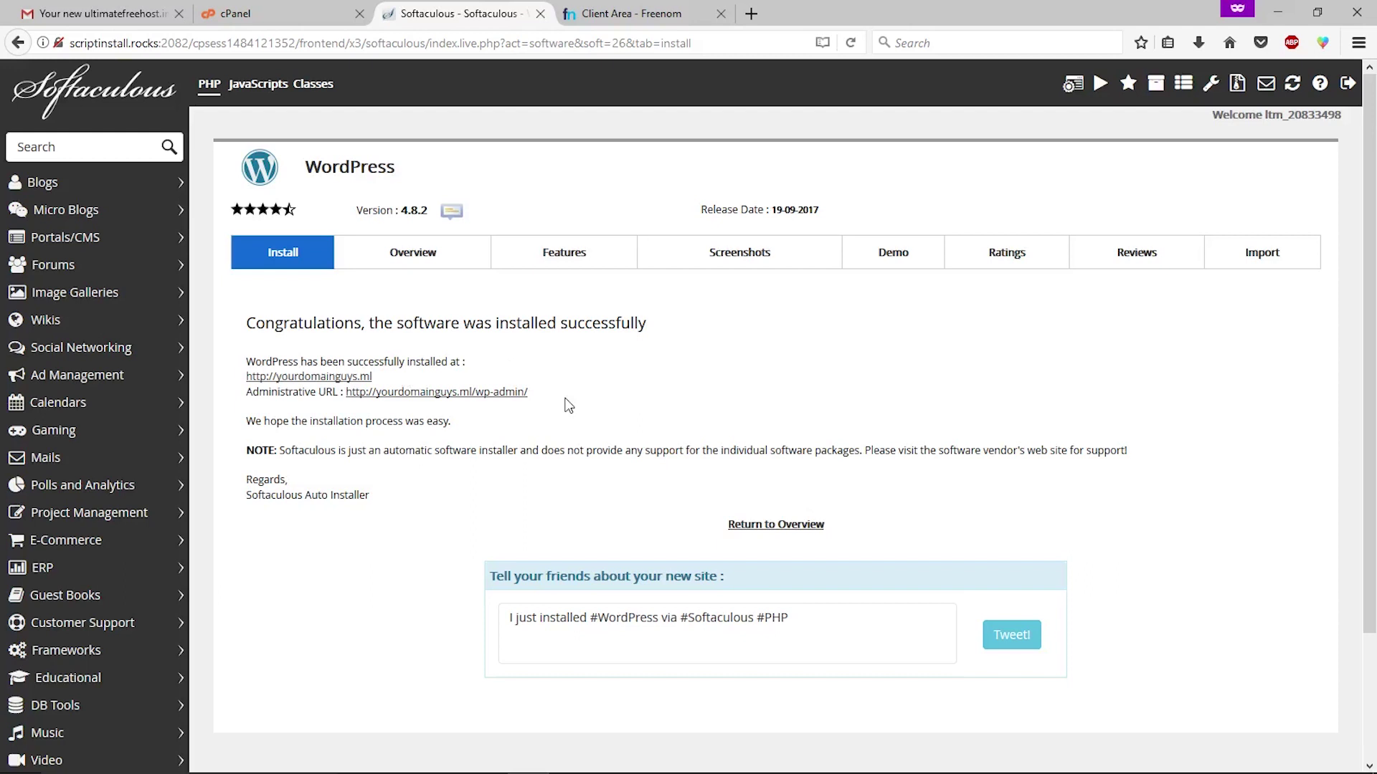
left_click(108, 18)
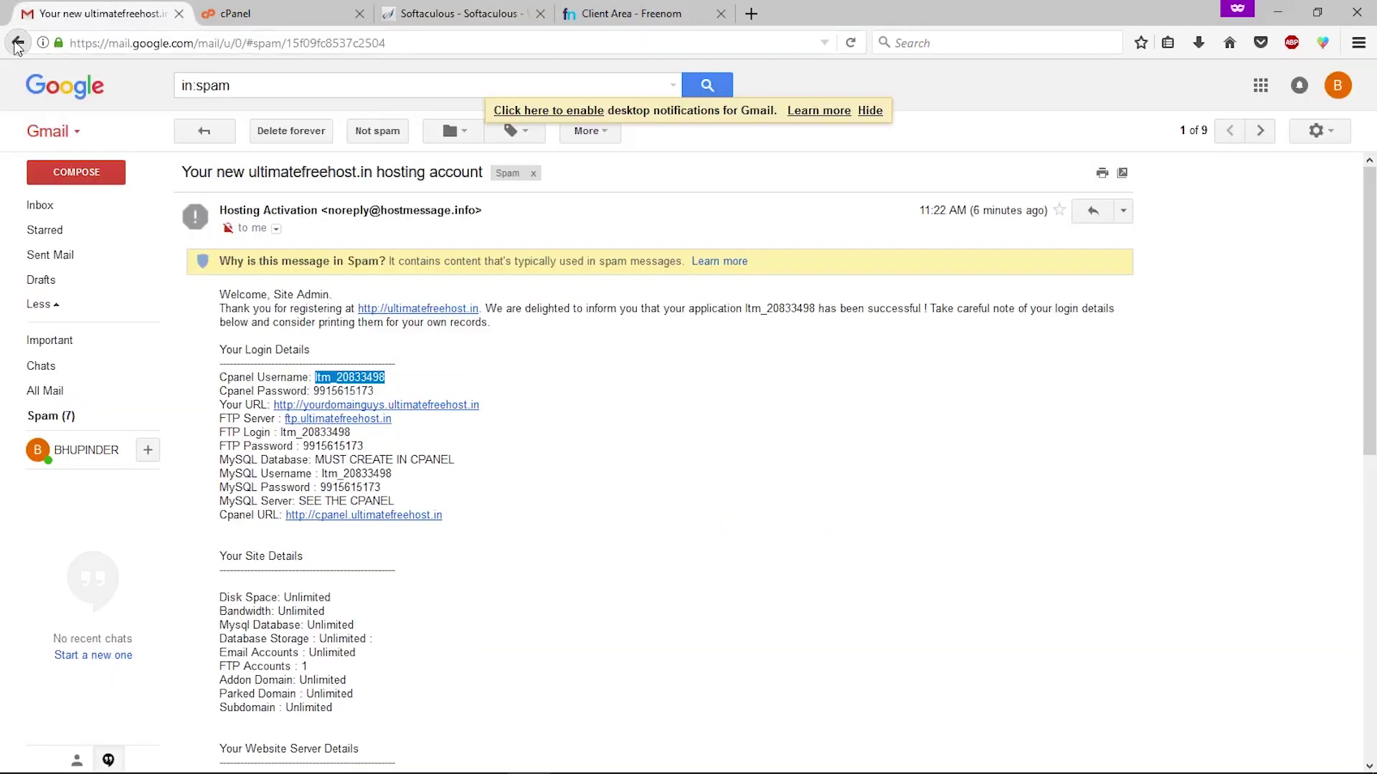
- Search the Inbox categories and Spam for the Softaculous email, then reload Gmail
left_click(208, 135)
left_click(58, 203)
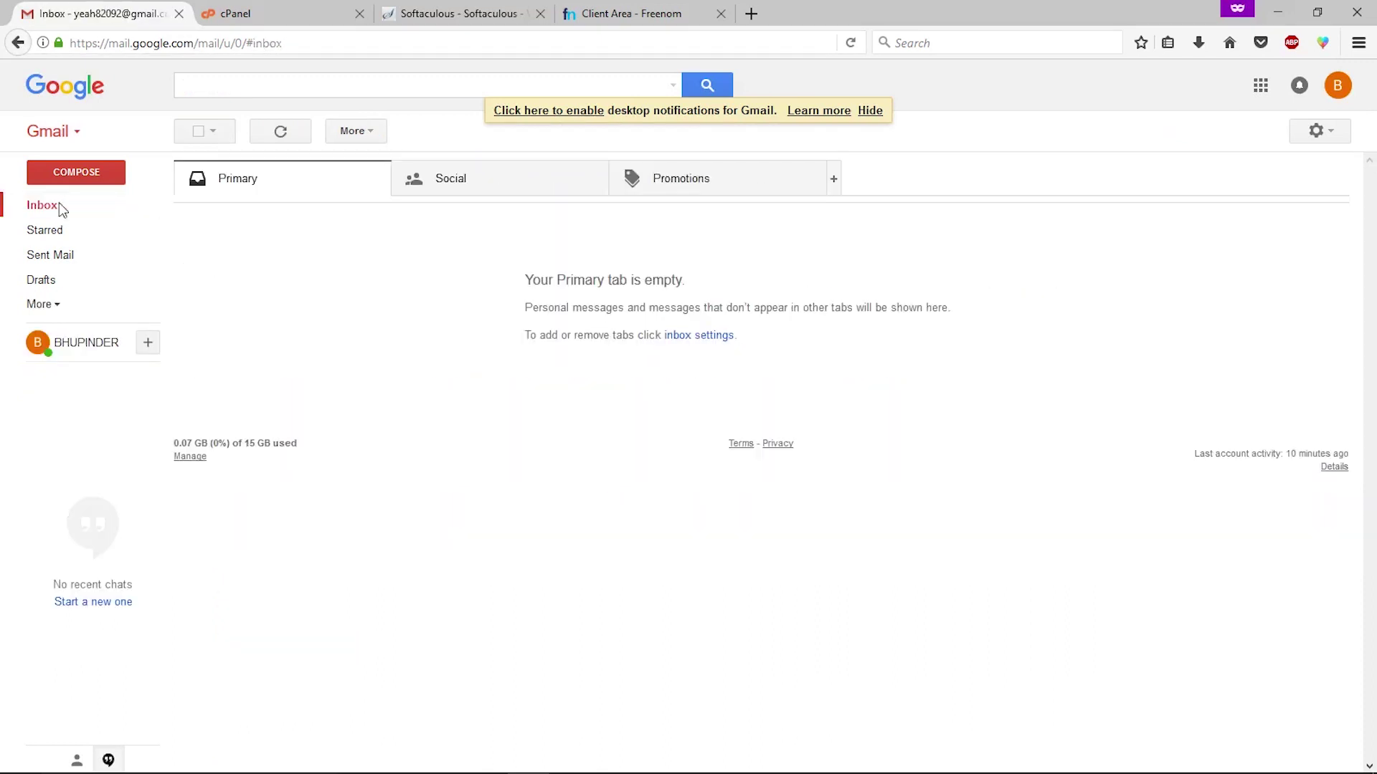
left_click(411, 182)
left_click(297, 179)
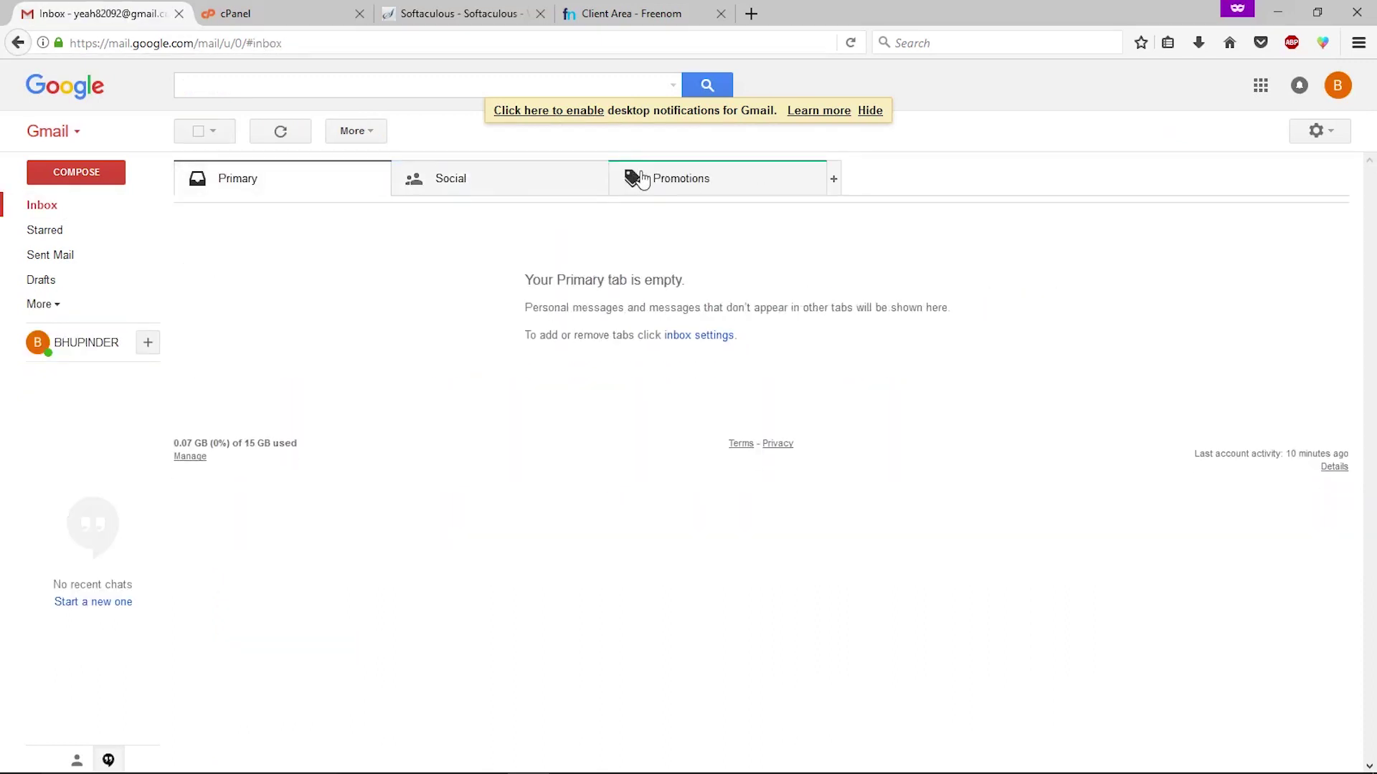
left_click(631, 179)
left_click(273, 192)
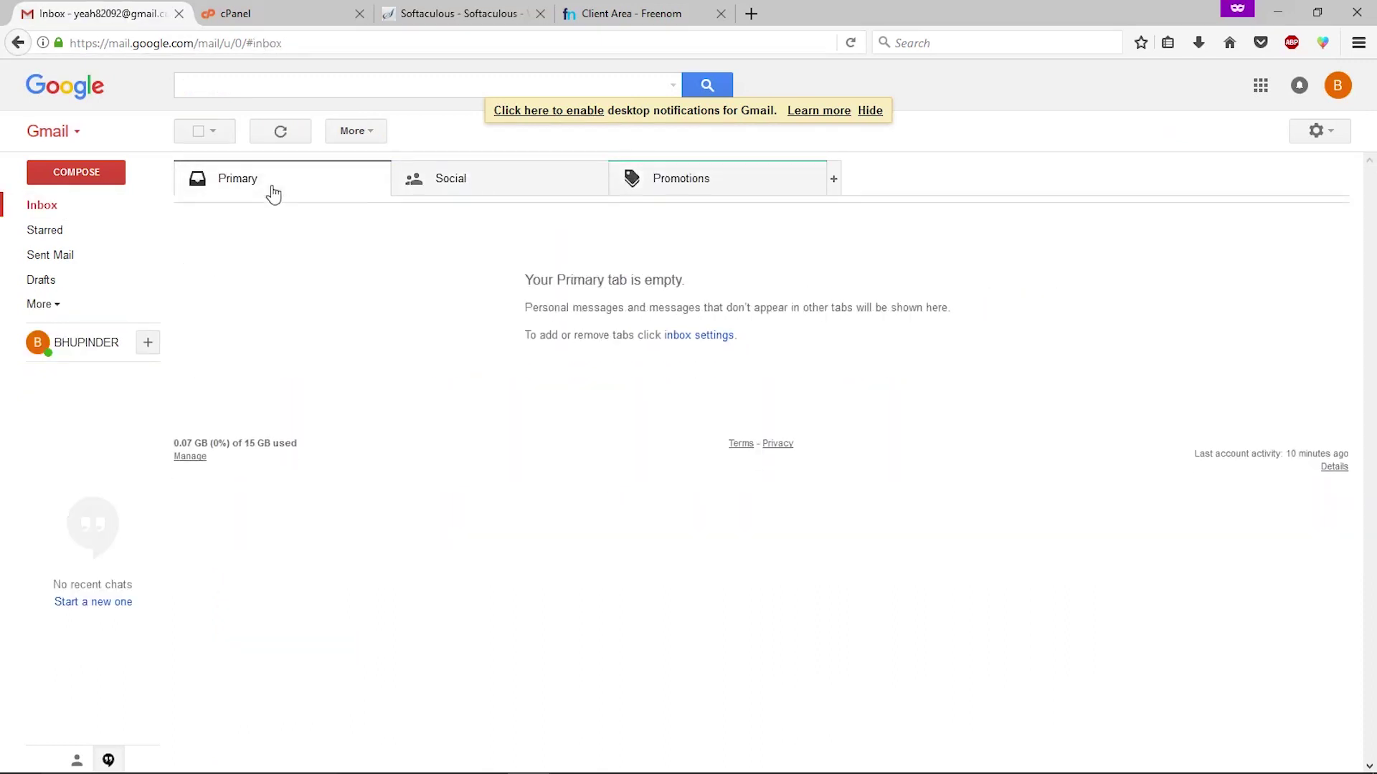
left_click(50, 306)
left_click(47, 419)
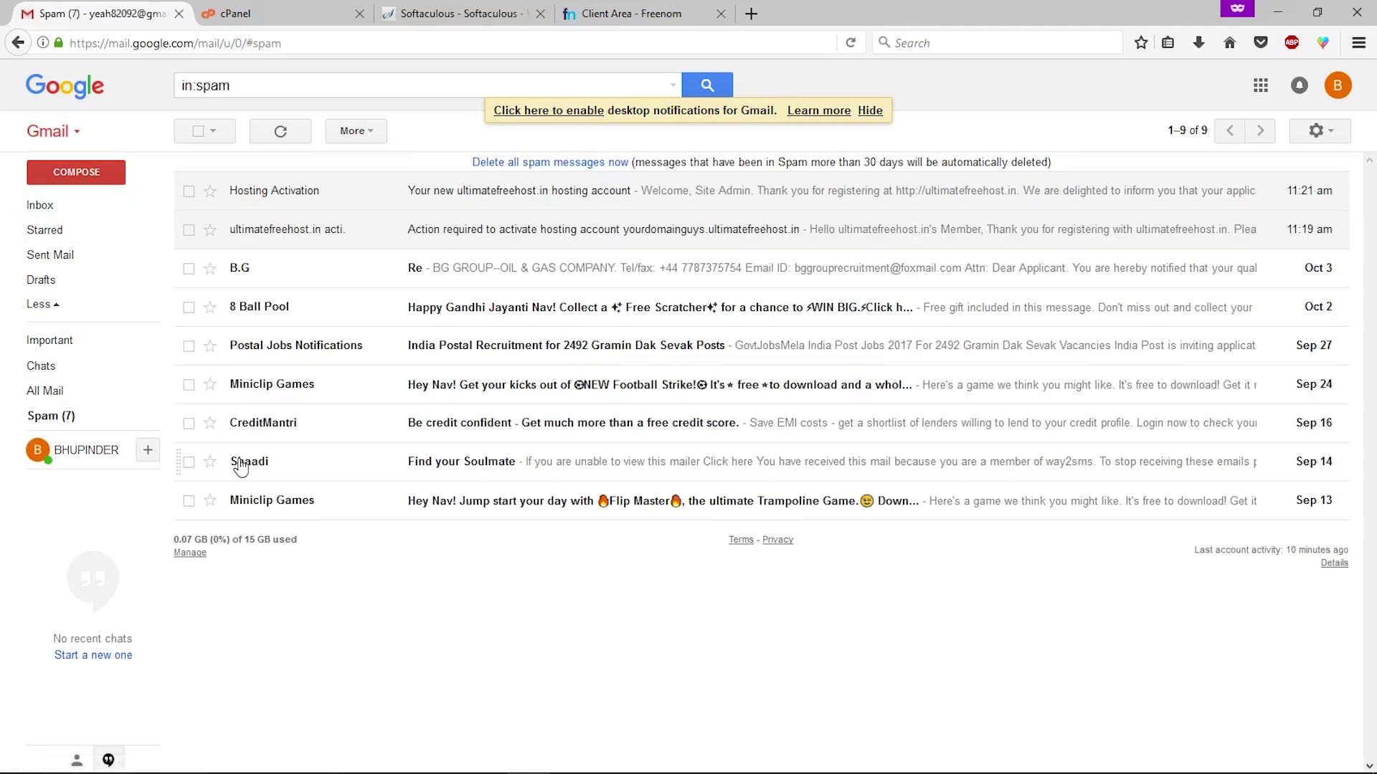
key("F5")
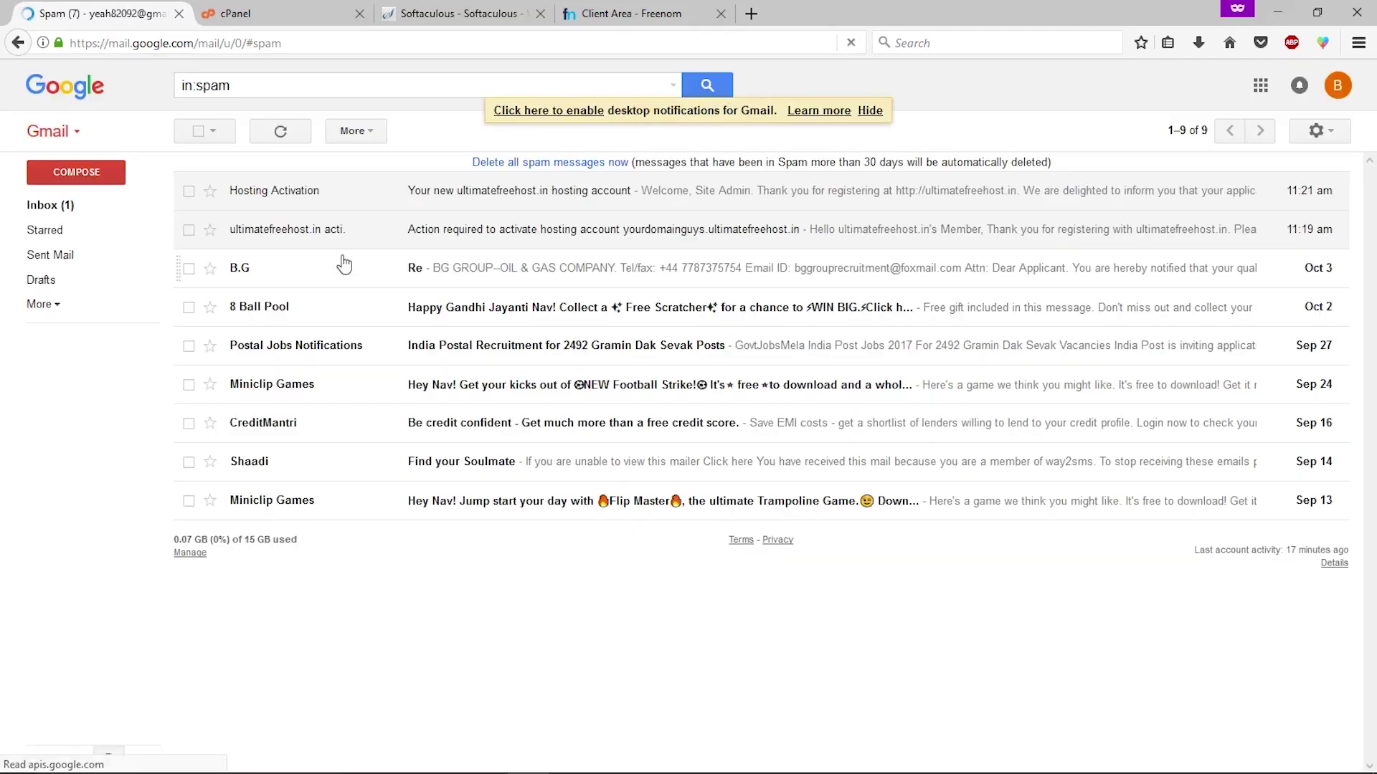
- Open the 'New Installation of WordPress' email and check the admin username
left_click(44, 205)
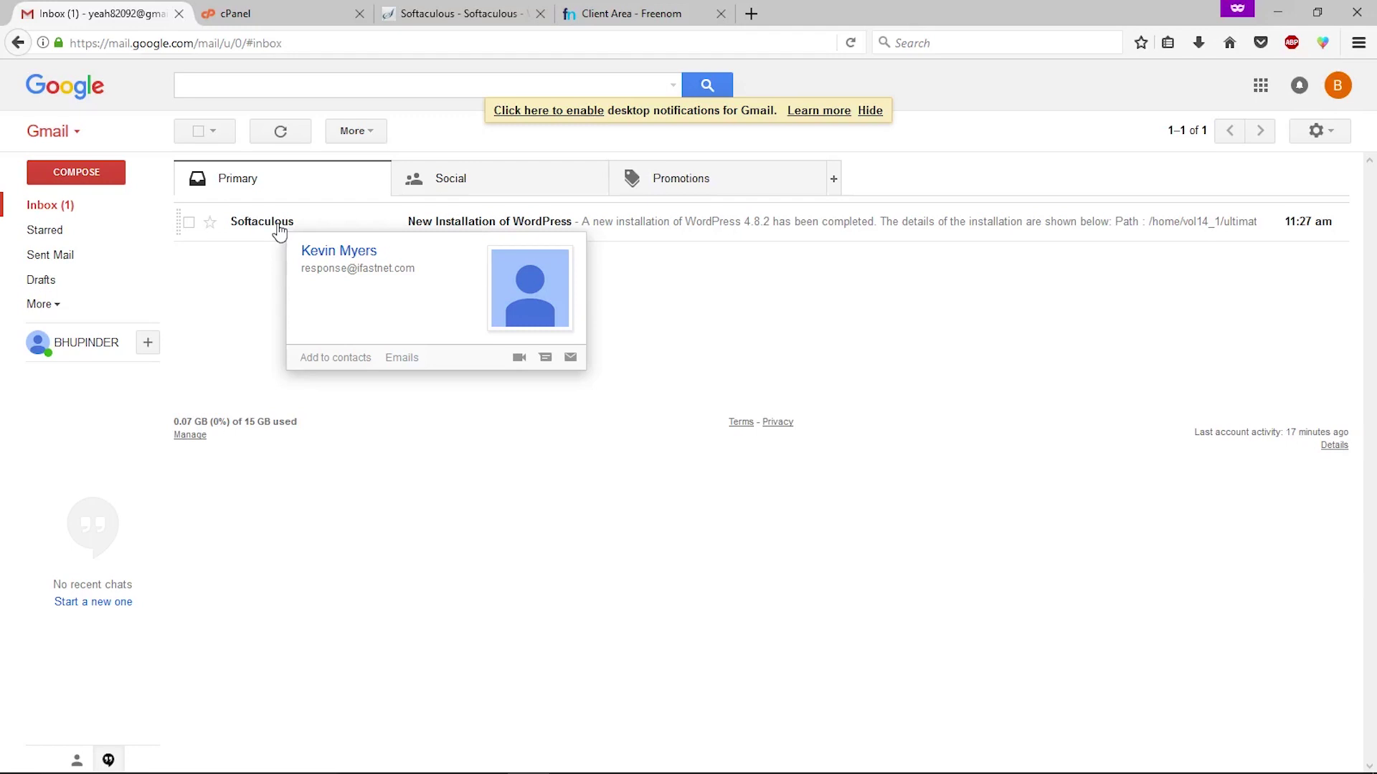
left_click(278, 228)
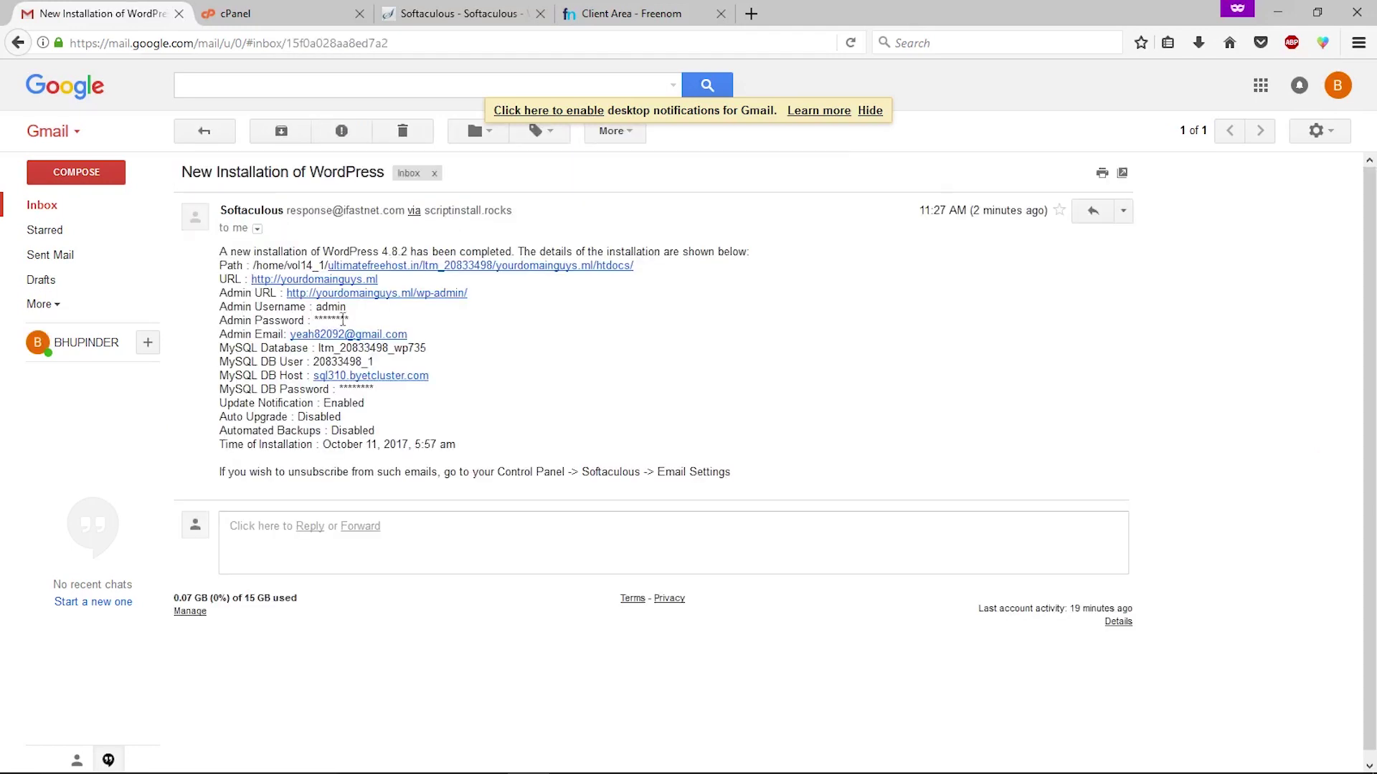
left_click_drag(348, 309, 313, 321)
left_click(266, 320)
- Open the Admin URL yourdomainguys.ml/wp-admin/ in a new tab
right_click(380, 295)
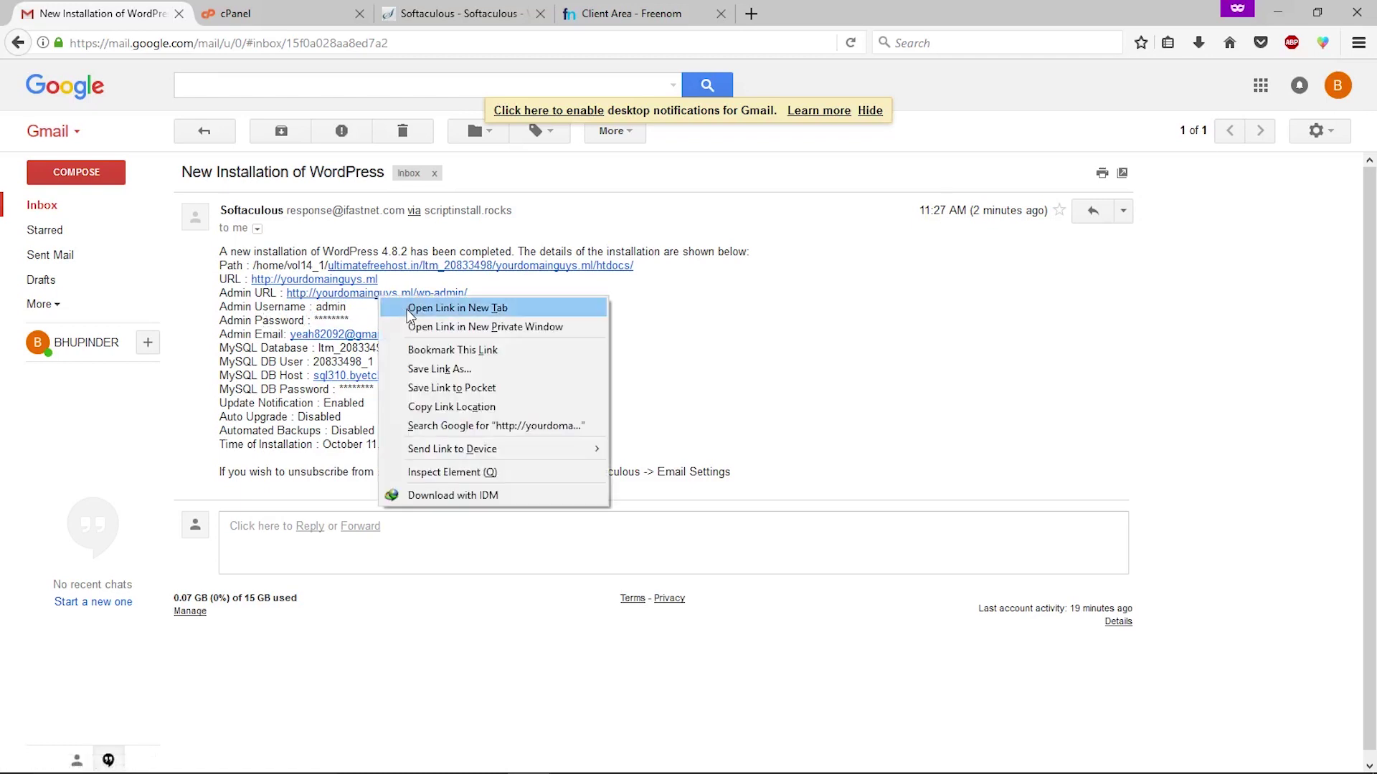
left_click(405, 308)
left_click(307, 20)
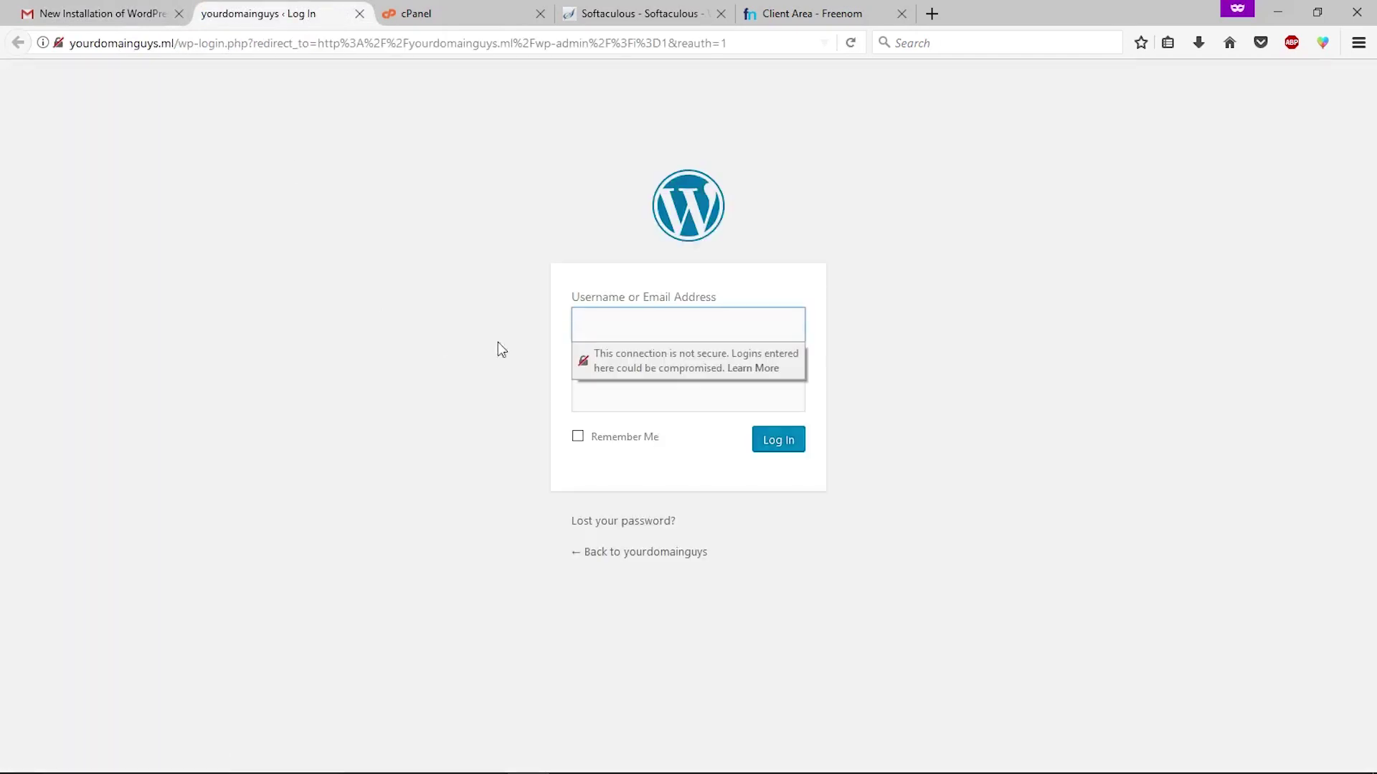
- Log in to WordPress as admin with the pasted password
left_click(635, 328)
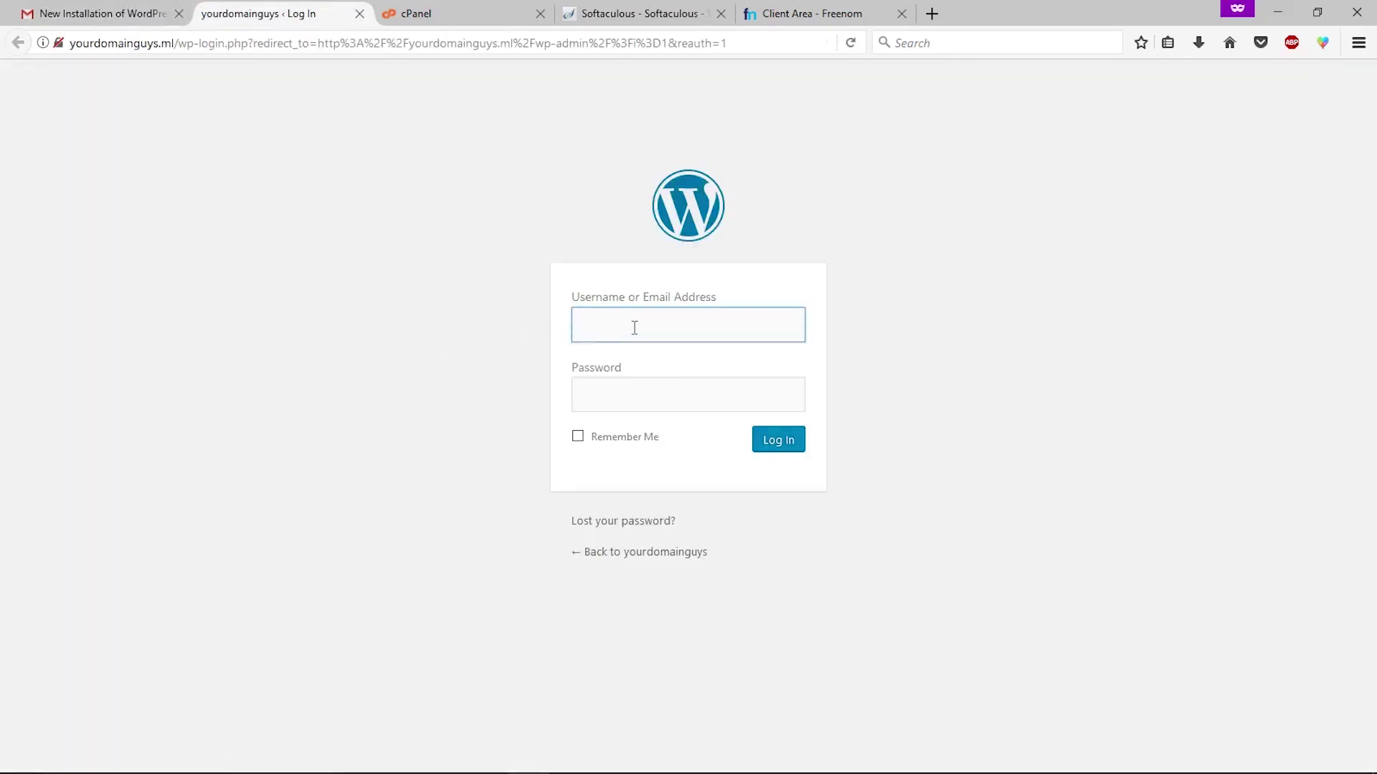
type("ad")
type("min")
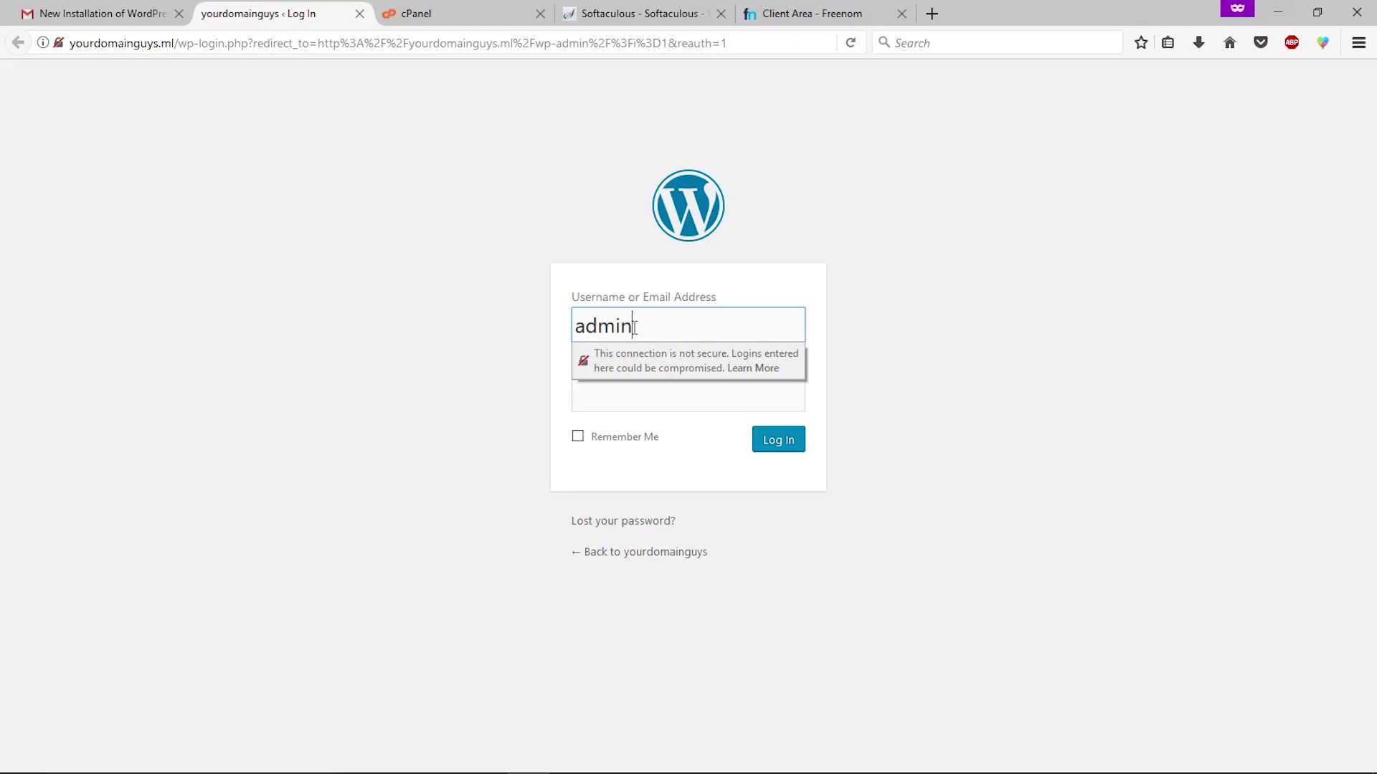
left_click(642, 406)
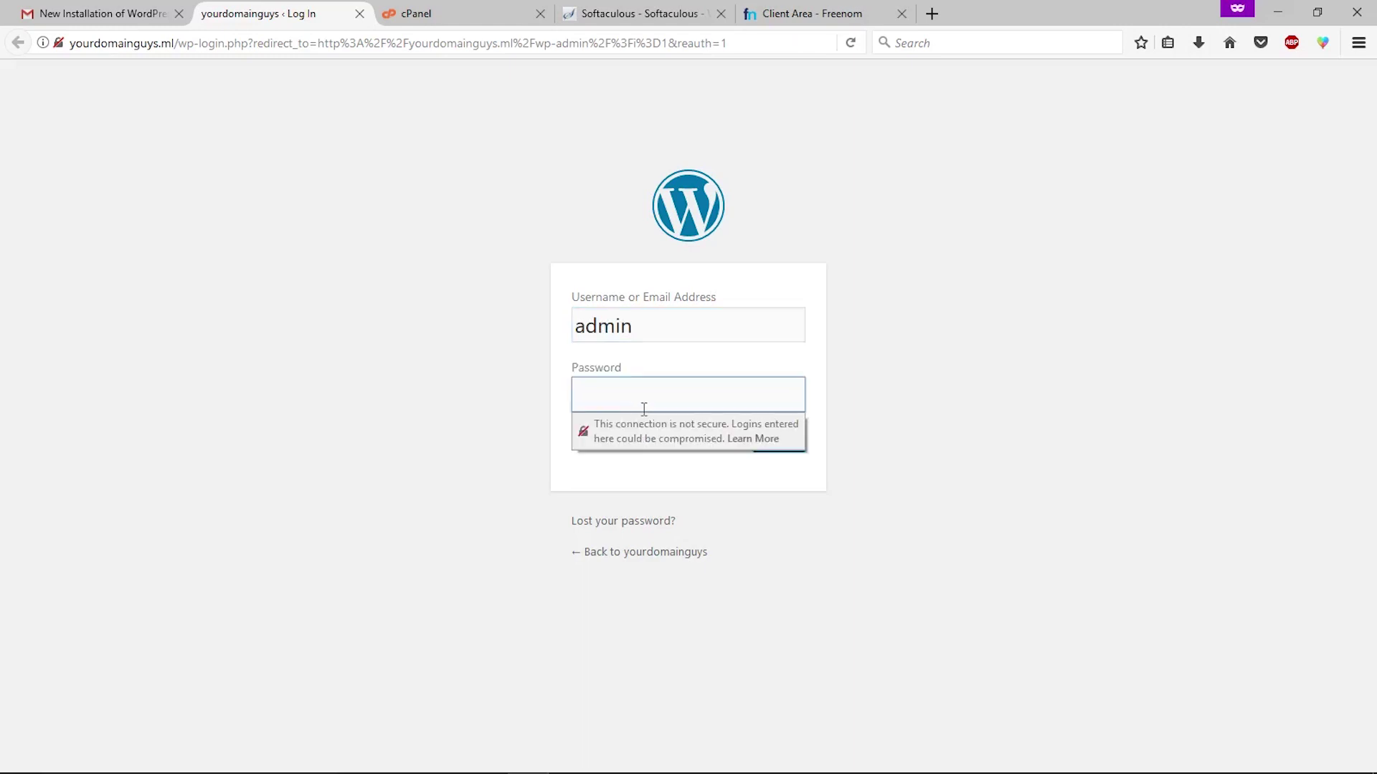
key("ctrl+v")
left_click(788, 448)
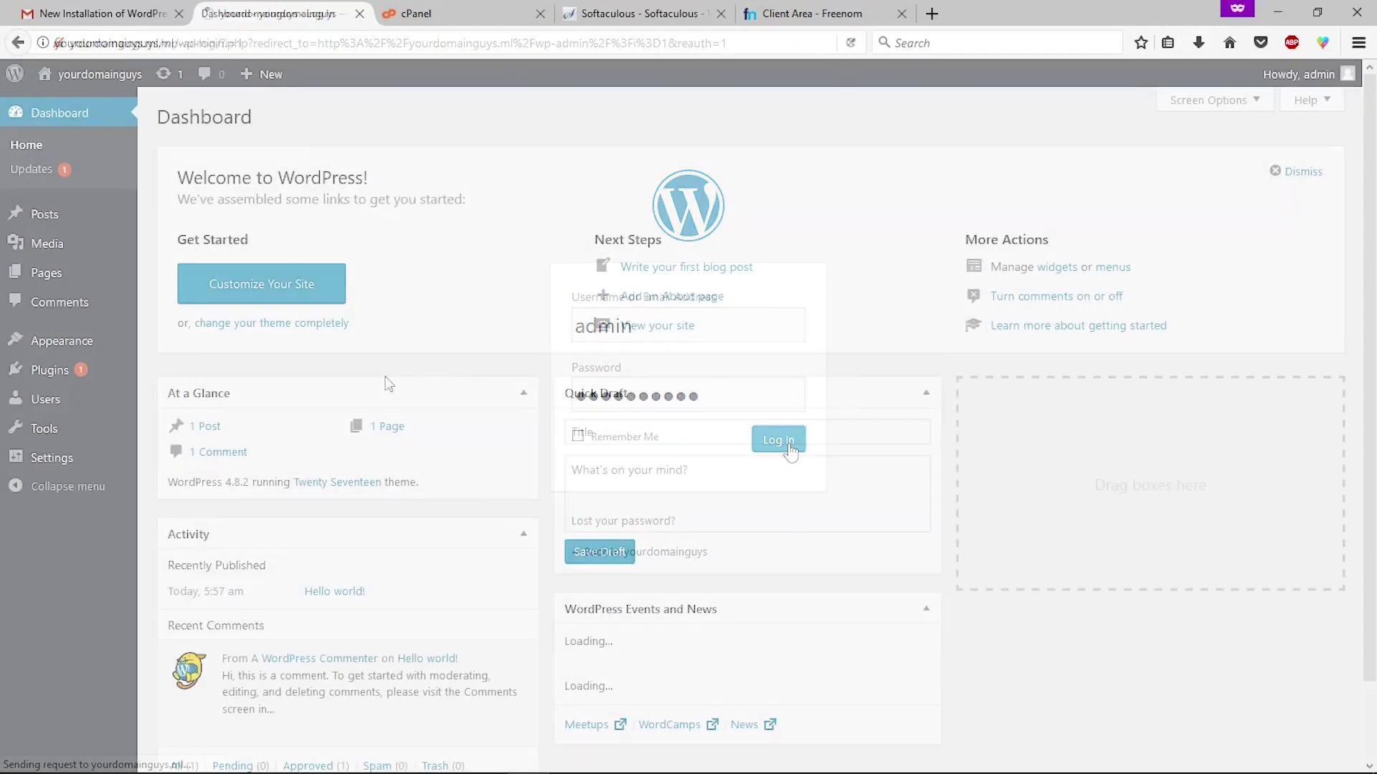